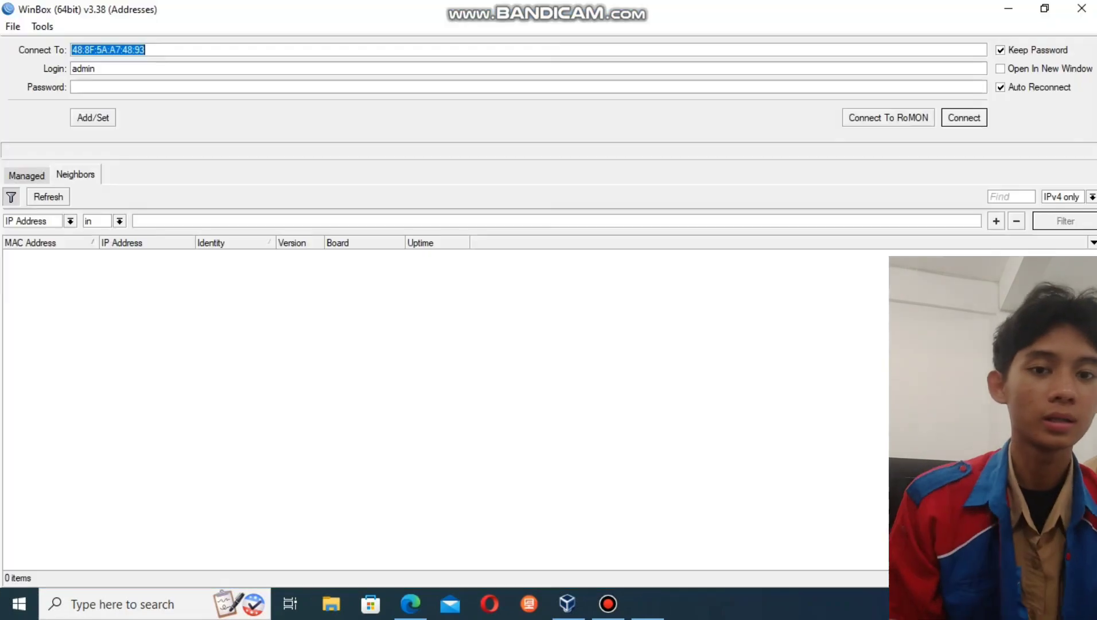
- Log in to the discovered router and remove its default configuration
{"action": "left_click", "coordinate": [40, 255]}
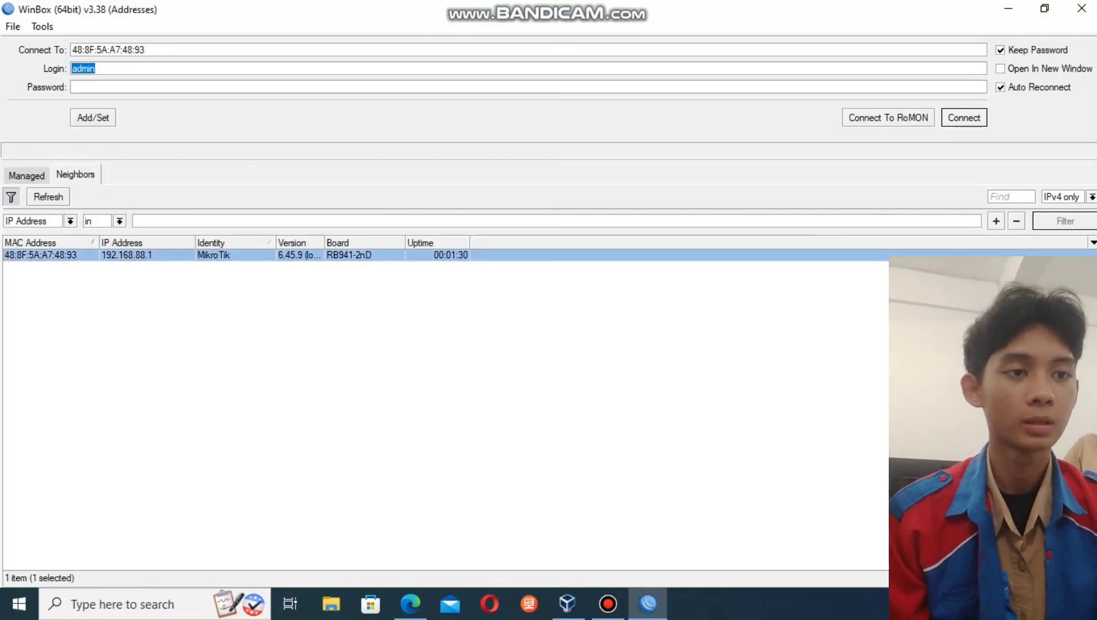
{"action": "key", "text": "Return"}
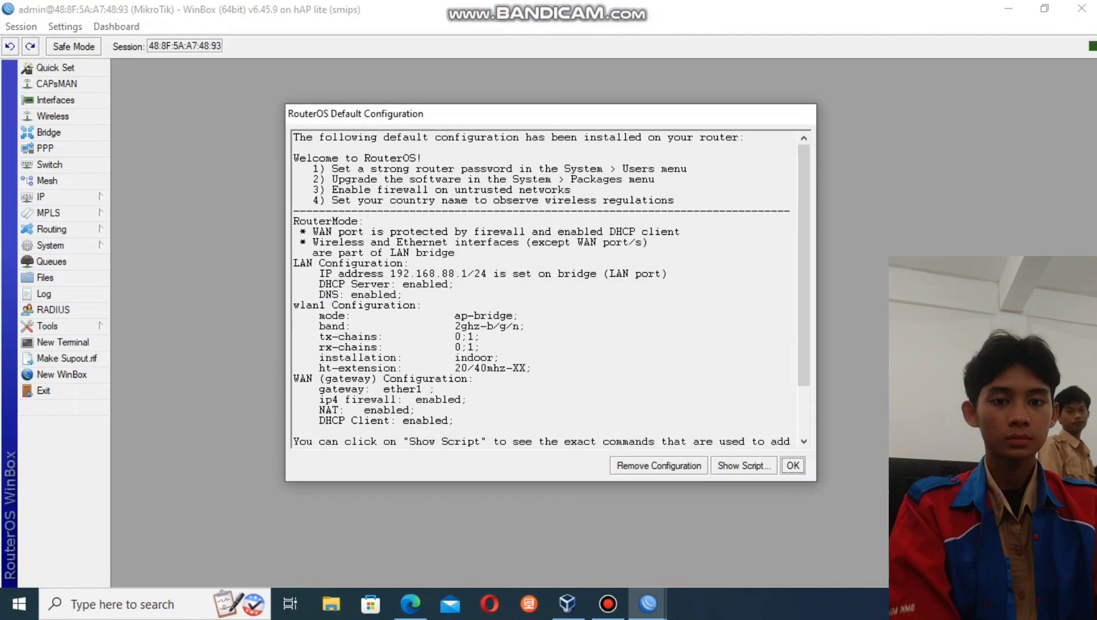
{"action": "left_click", "coordinate": [659, 465]}
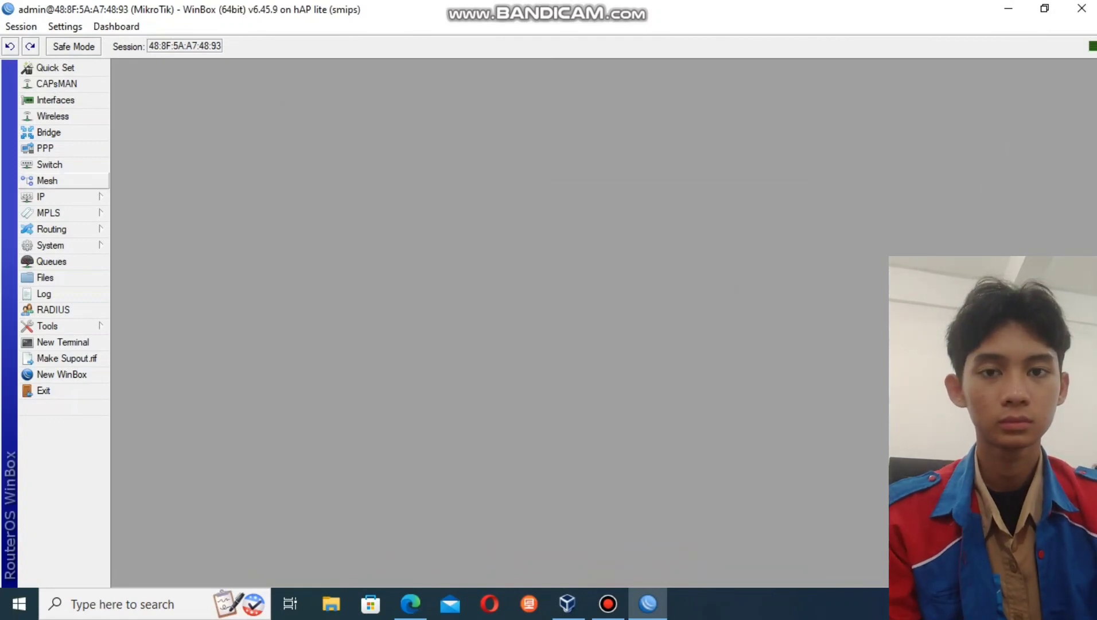
- Add a DHCP client on ether1 and apply it so it leases an address
{"action": "left_click", "coordinate": [51, 196]}
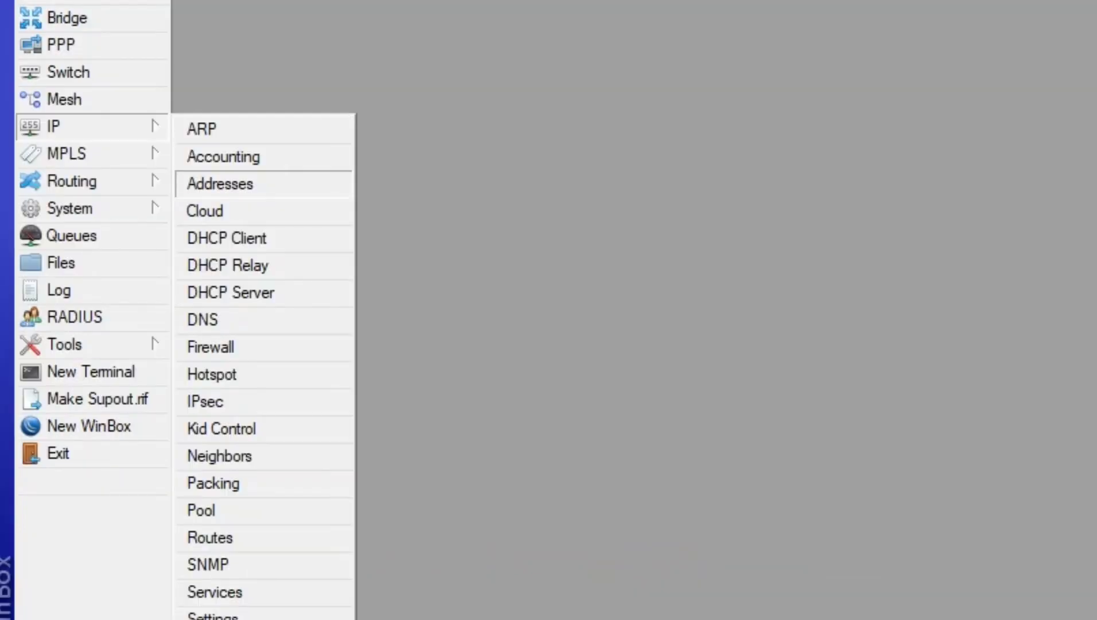
{"action": "left_click", "coordinate": [144, 262]}
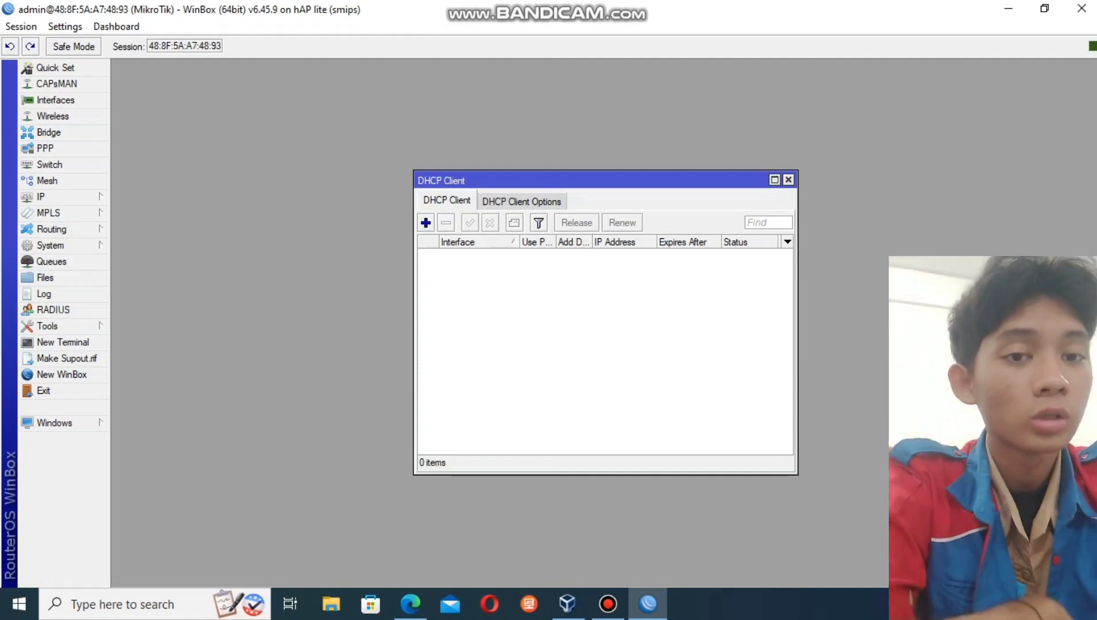
{"action": "left_click", "coordinate": [426, 223]}
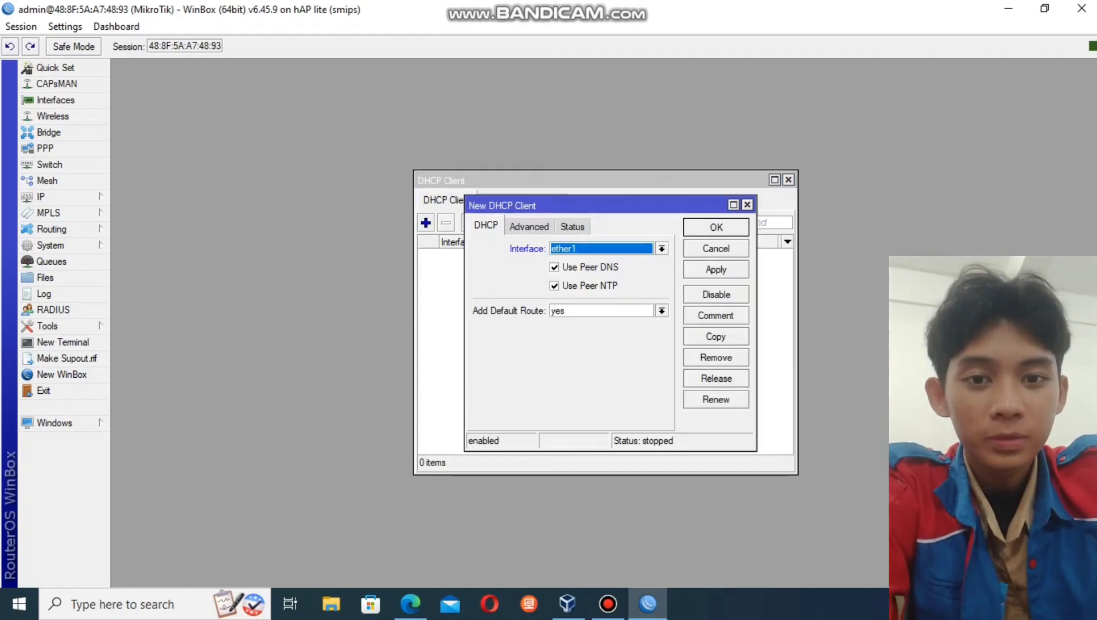
{"action": "left_click", "coordinate": [716, 269]}
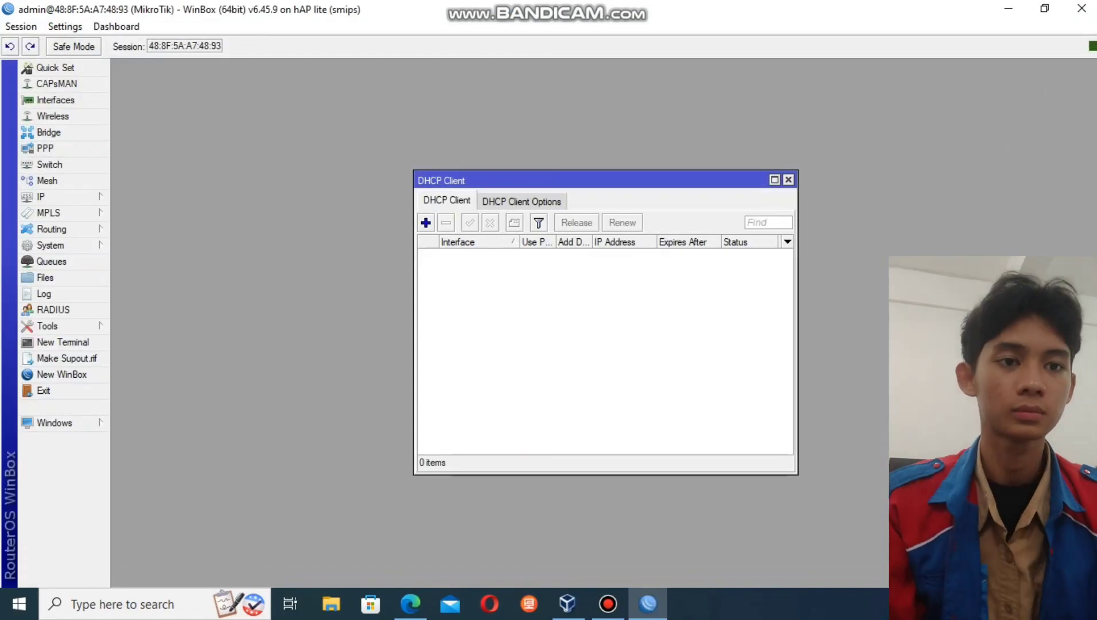
{"action": "left_click", "coordinate": [426, 223]}
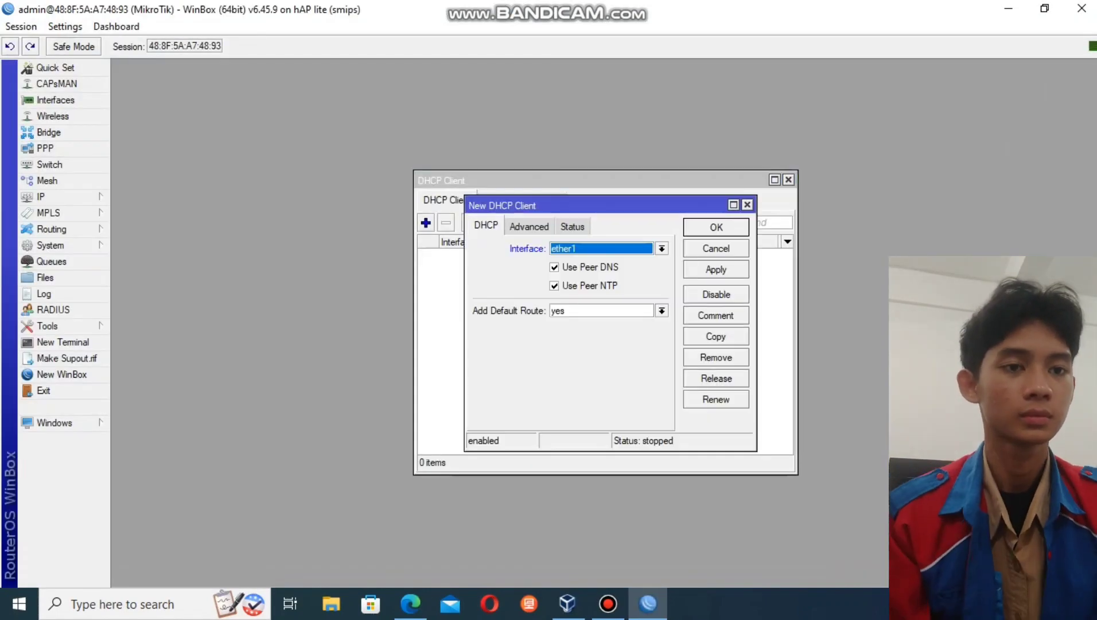
{"action": "left_click", "coordinate": [717, 269]}
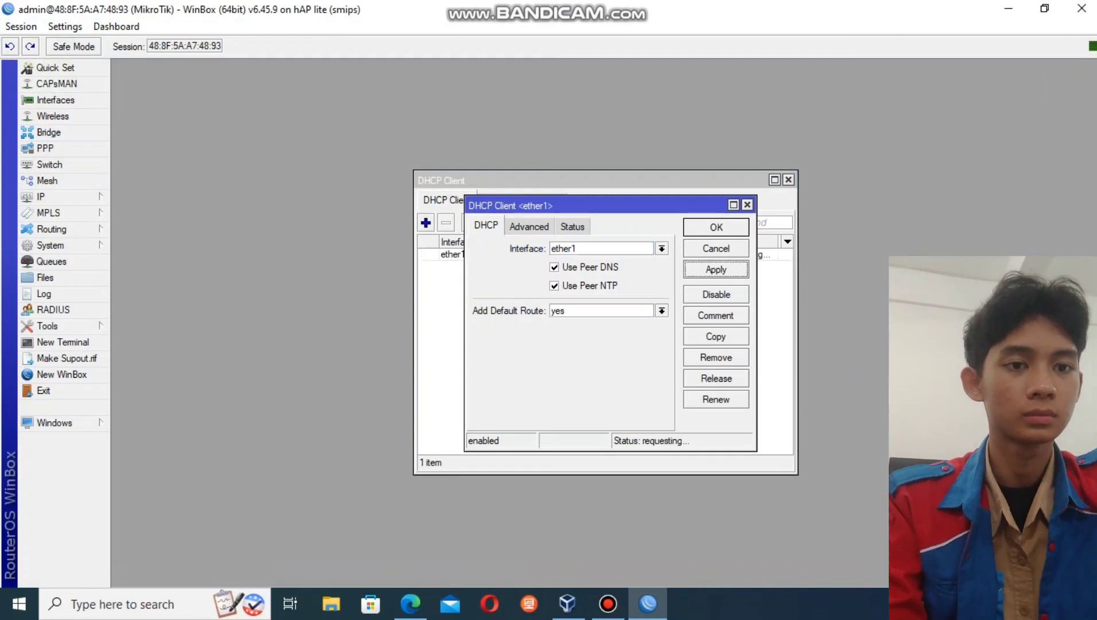
{"action": "left_click", "coordinate": [716, 227]}
{"action": "left_click", "coordinate": [41, 197]}
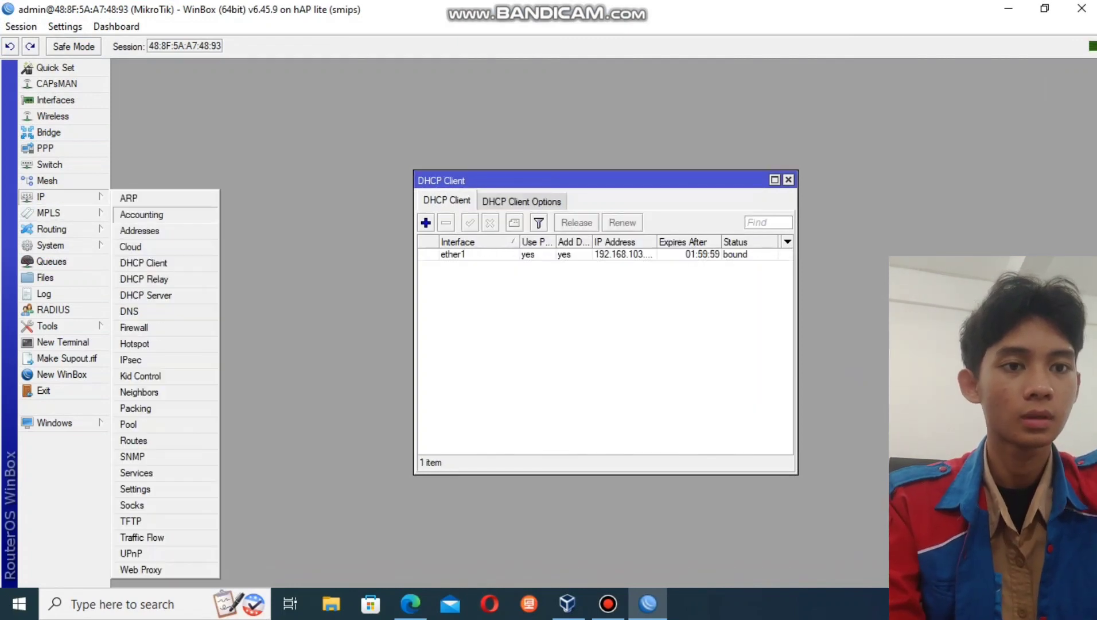
- Add the IP address 10.0.0.1/8 on interface wlan1
{"action": "left_click", "coordinate": [139, 230]}
{"action": "left_click", "coordinate": [483, 212]}
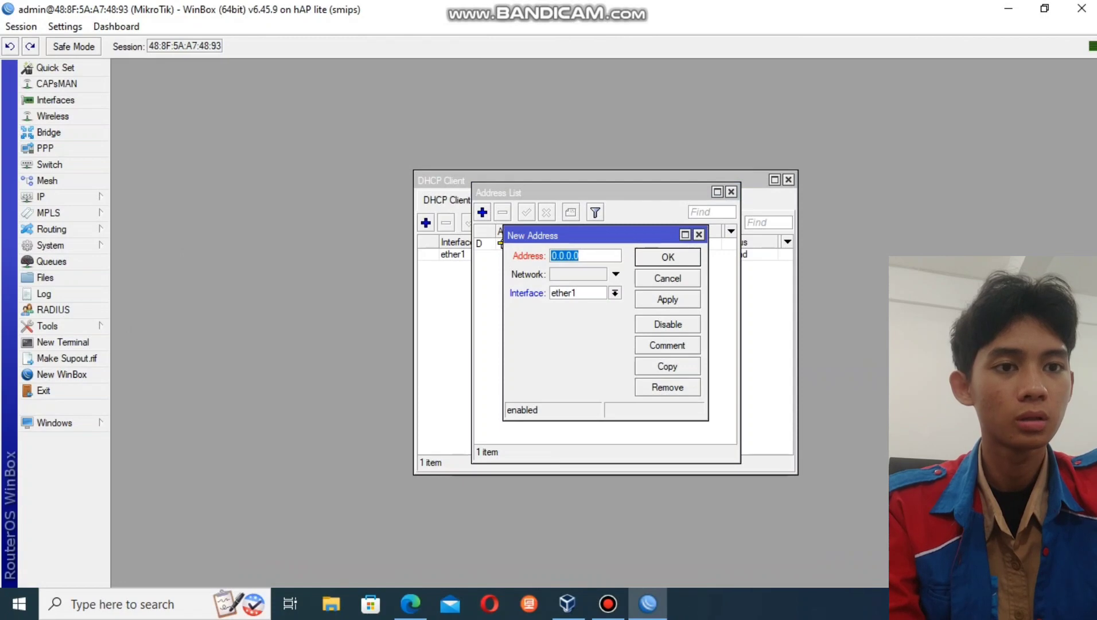
{"action": "type", "text": "10.0"}
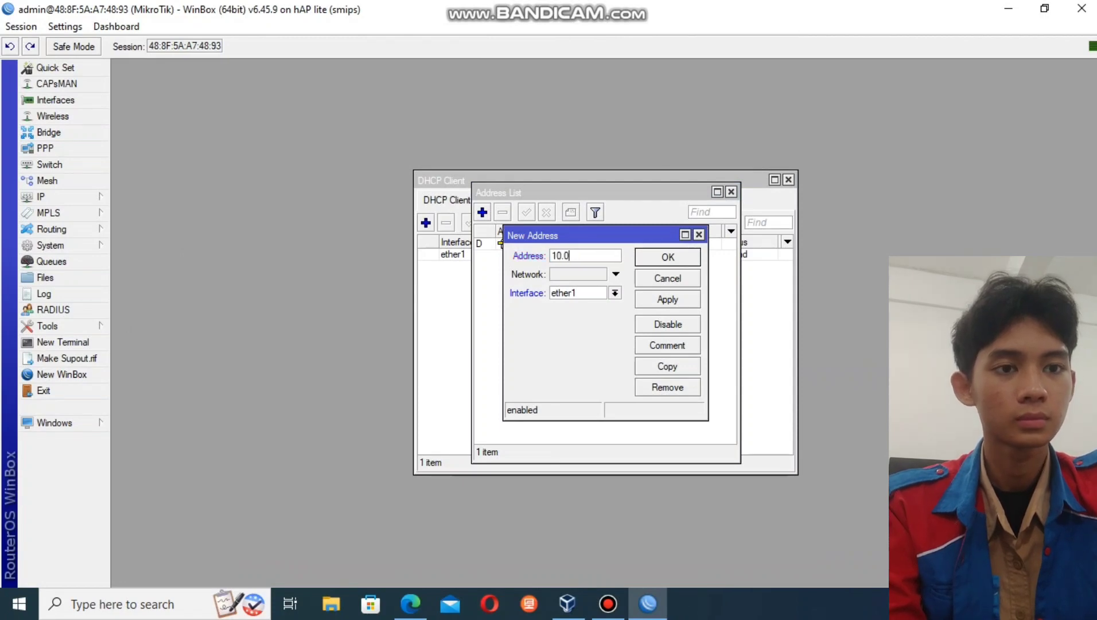
{"action": "type", "text": ".0.1/"}
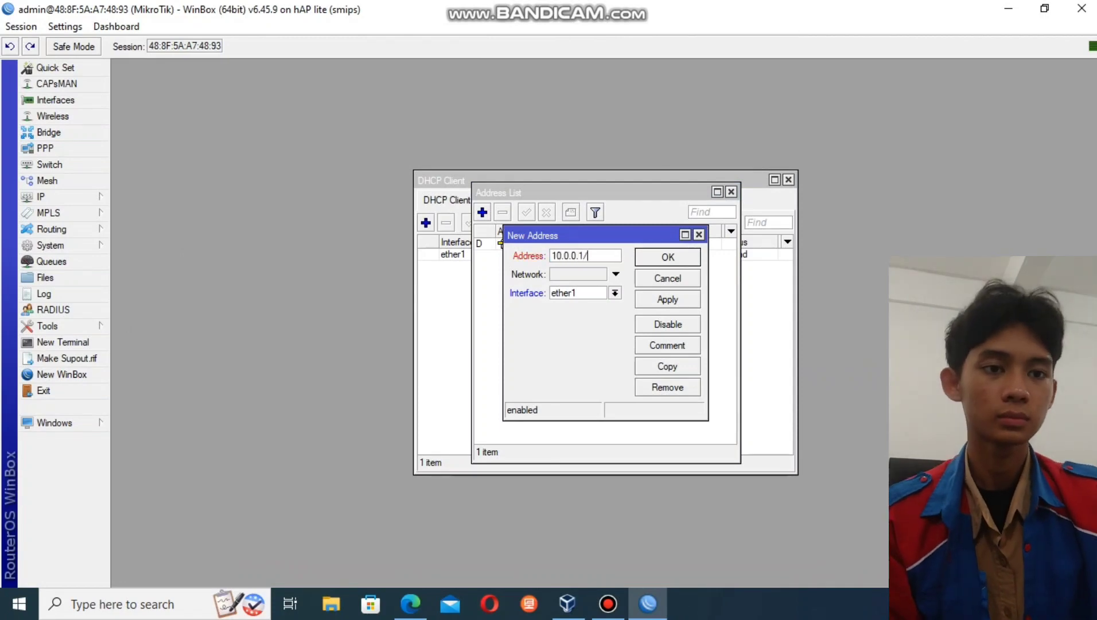
{"action": "type", "text": "8"}
{"action": "left_click", "coordinate": [615, 293]}
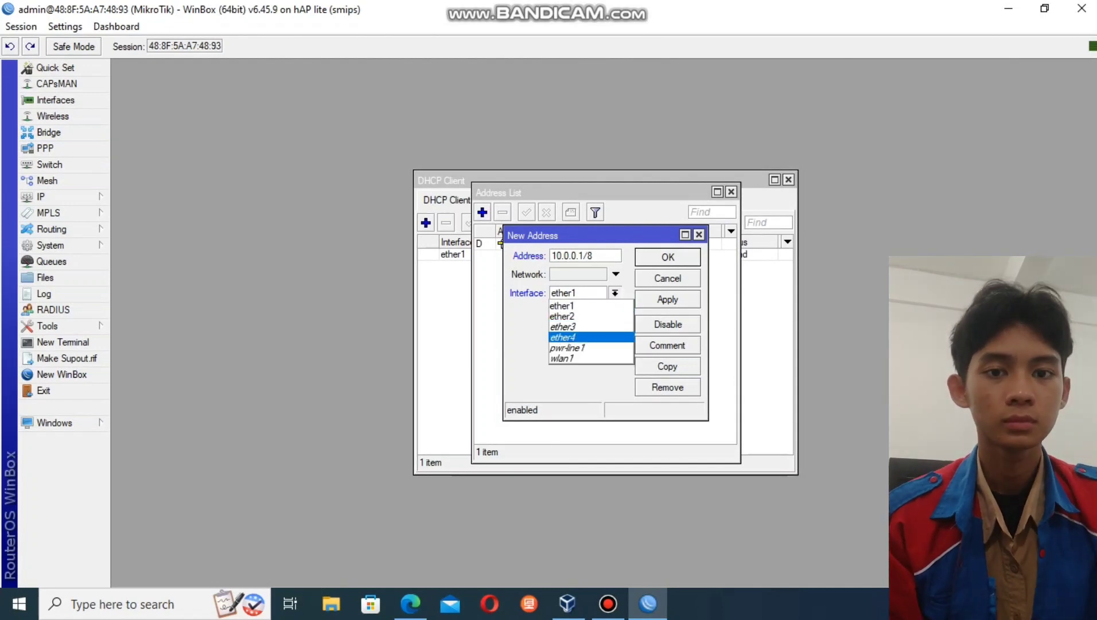
{"action": "left_click", "coordinate": [574, 359]}
{"action": "left_click", "coordinate": [668, 299]}
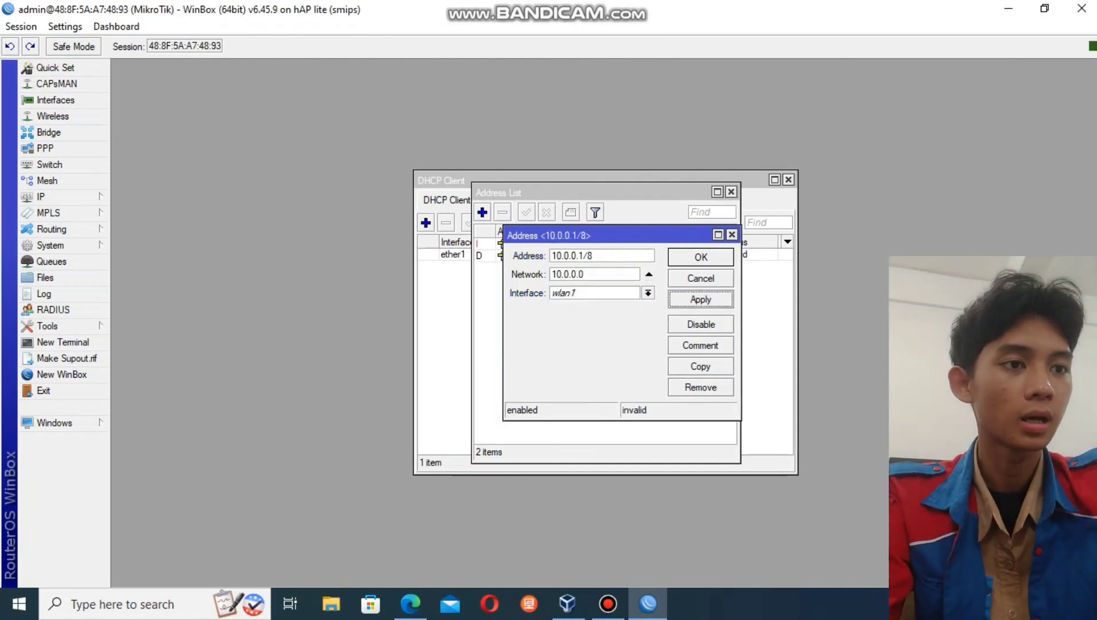
{"action": "left_click", "coordinate": [701, 257]}
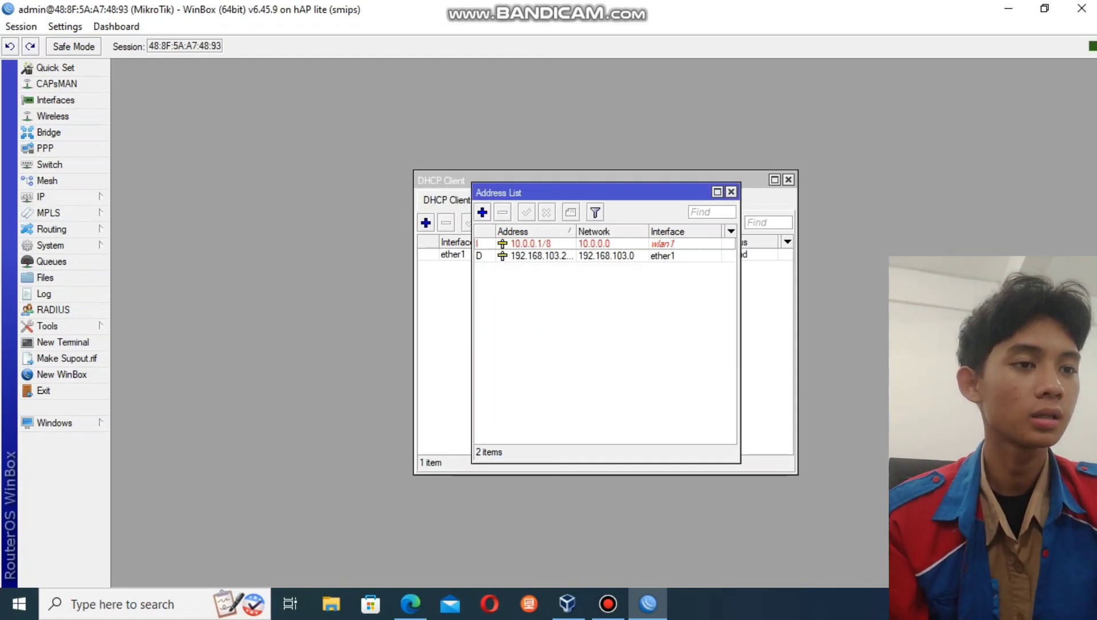
{"action": "left_click", "coordinate": [41, 196]}
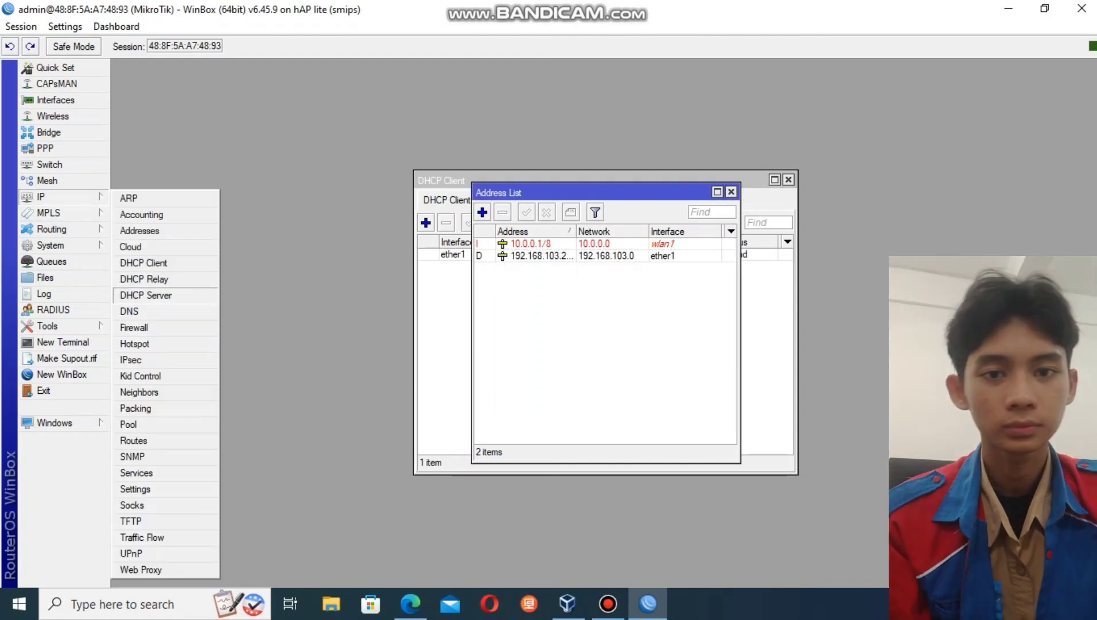
- Run DHCP Setup on wlan1, accepting defaults to create dhcp1 with pool dhcp_pool1
{"action": "left_click", "coordinate": [137, 295]}
{"action": "left_click", "coordinate": [483, 223]}
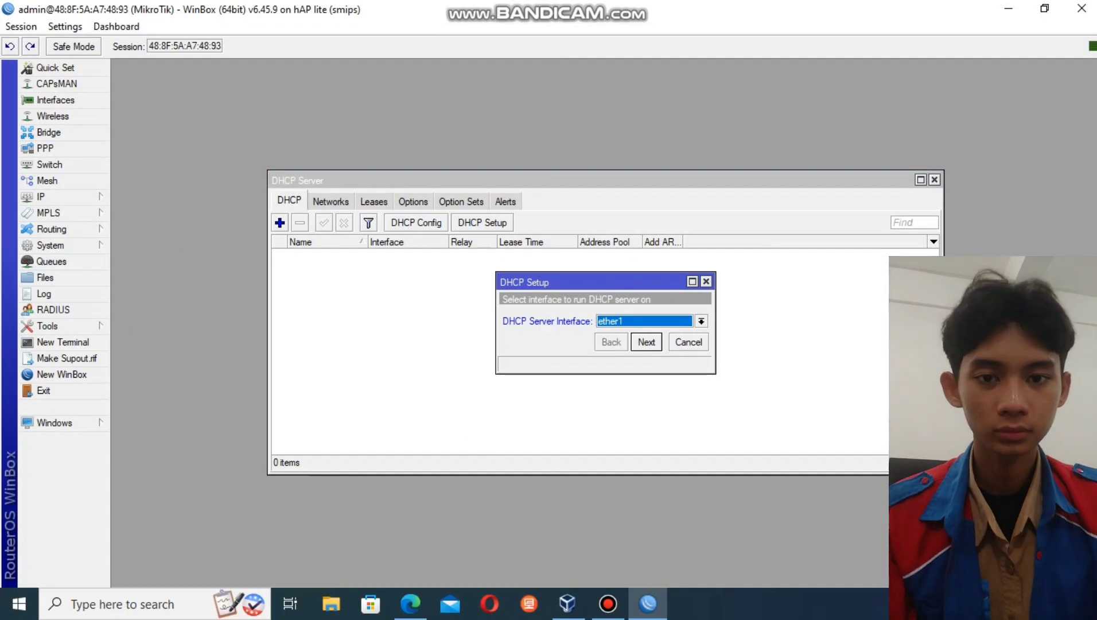
{"action": "left_click", "coordinate": [701, 322]}
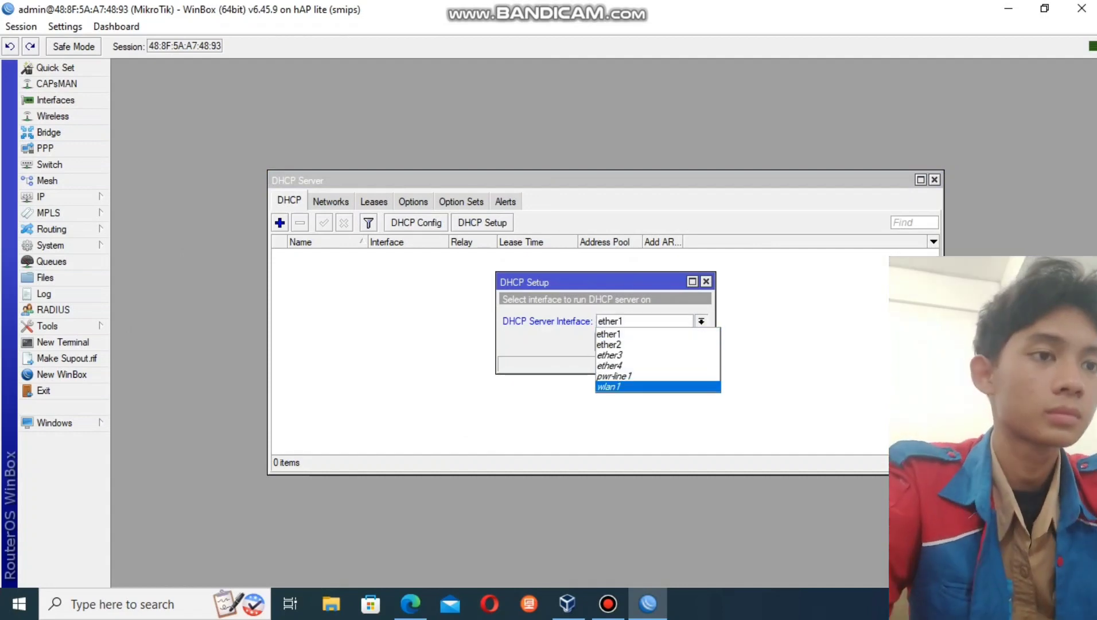
{"action": "left_click", "coordinate": [649, 386]}
{"action": "key", "text": "Return"}
{"action": "key", "text": "Return"}
{"action": "key", "text": "Return"}
{"action": "key", "text": "Return"}
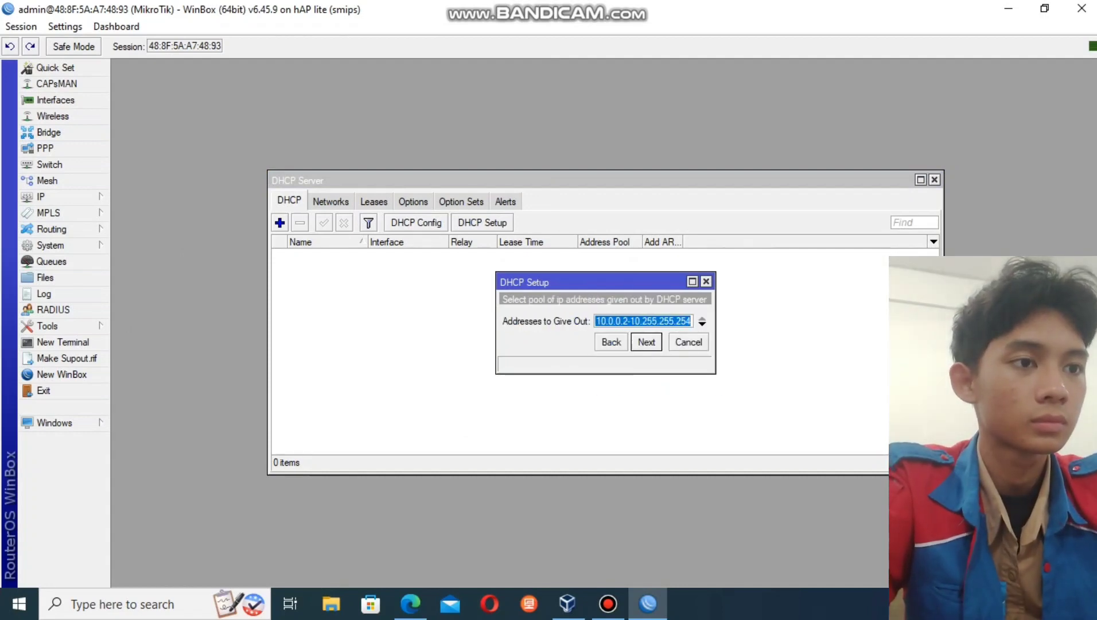
{"action": "key", "text": "Return"}
{"action": "key", "text": "Return"}
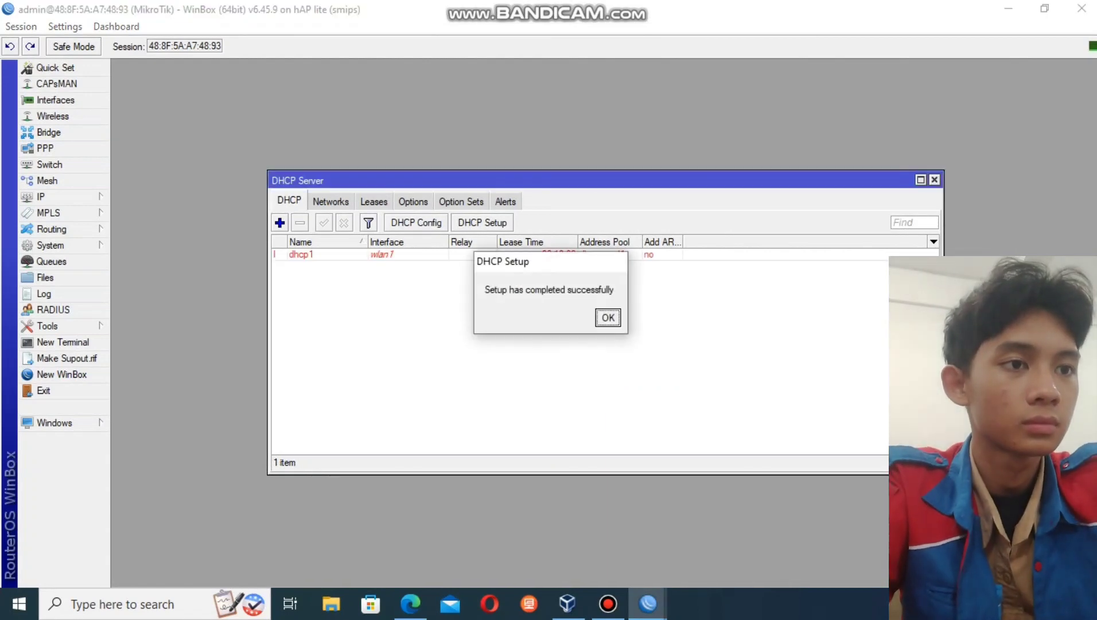
{"action": "key", "text": "Return"}
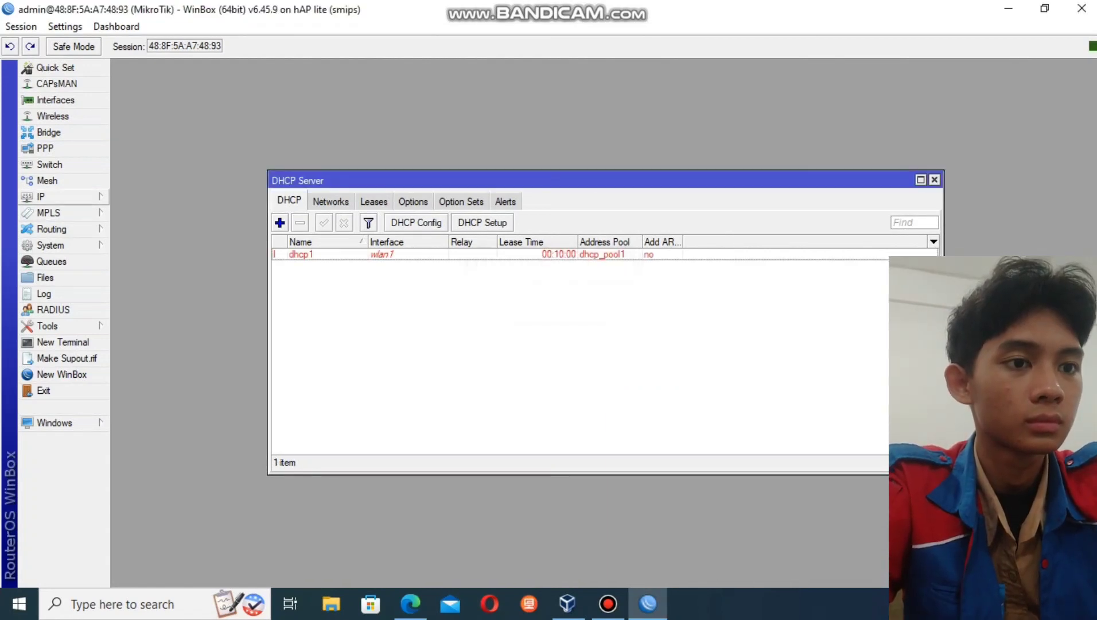
{"action": "left_click", "coordinate": [40, 196]}
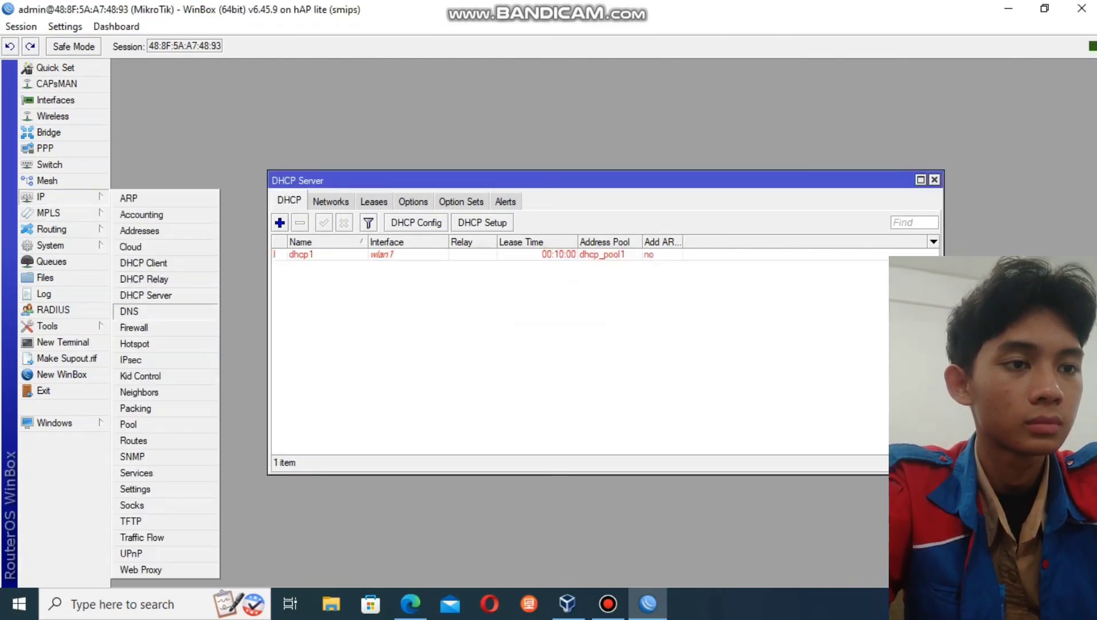
- Add a srcnat masquerade NAT rule out ether1, then show the Wireless interfaces list
{"action": "left_click", "coordinate": [134, 327]}
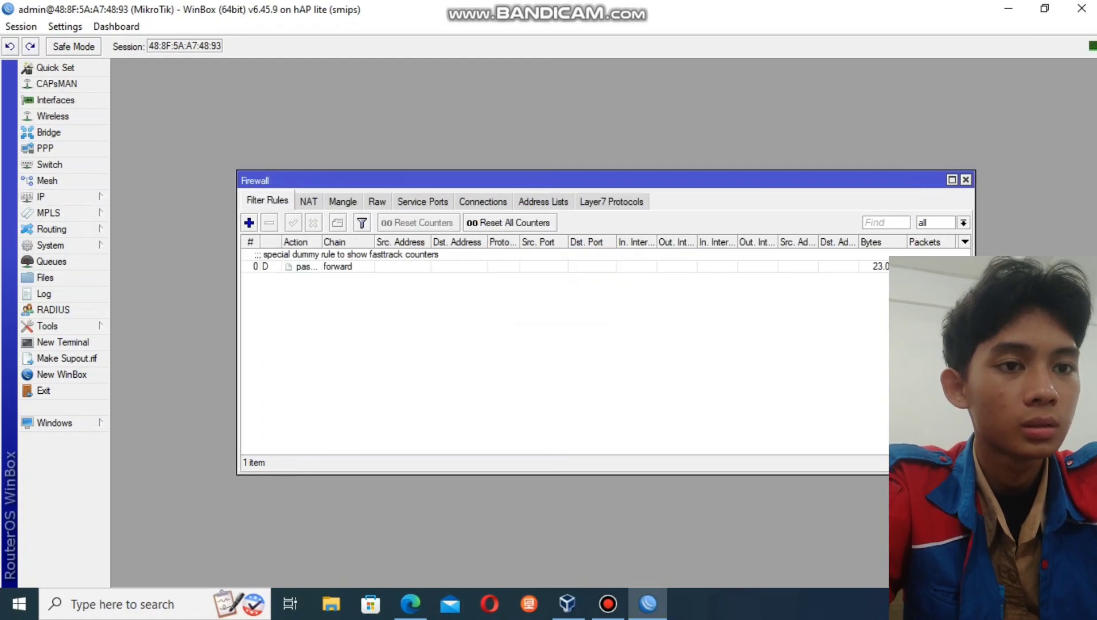
{"action": "left_click", "coordinate": [309, 201]}
{"action": "left_click", "coordinate": [249, 223]}
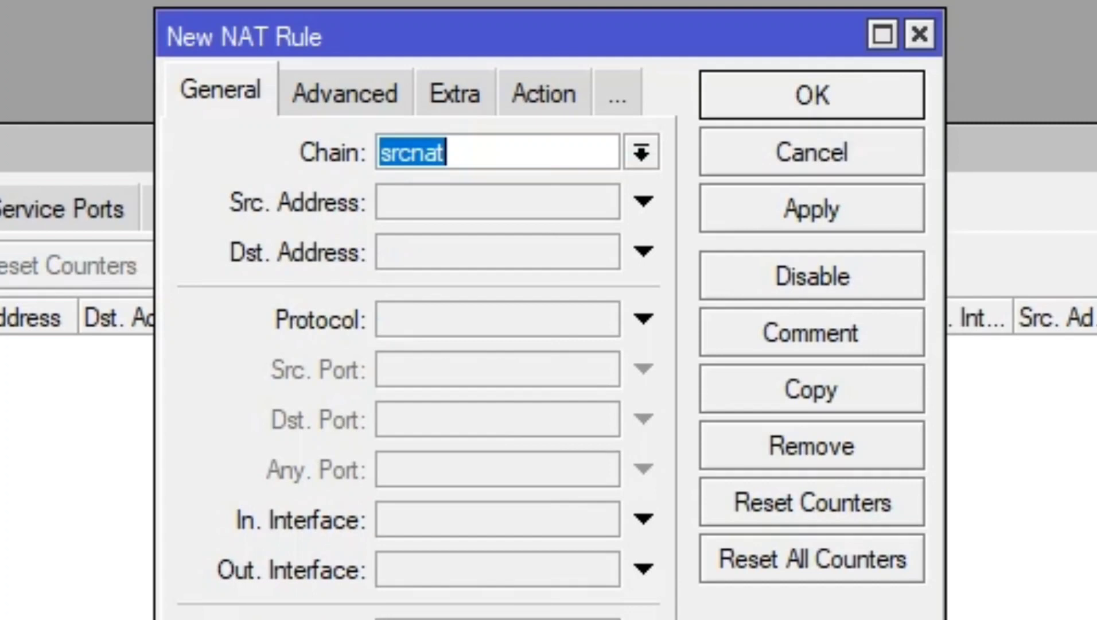
{"action": "left_click", "coordinate": [643, 568]}
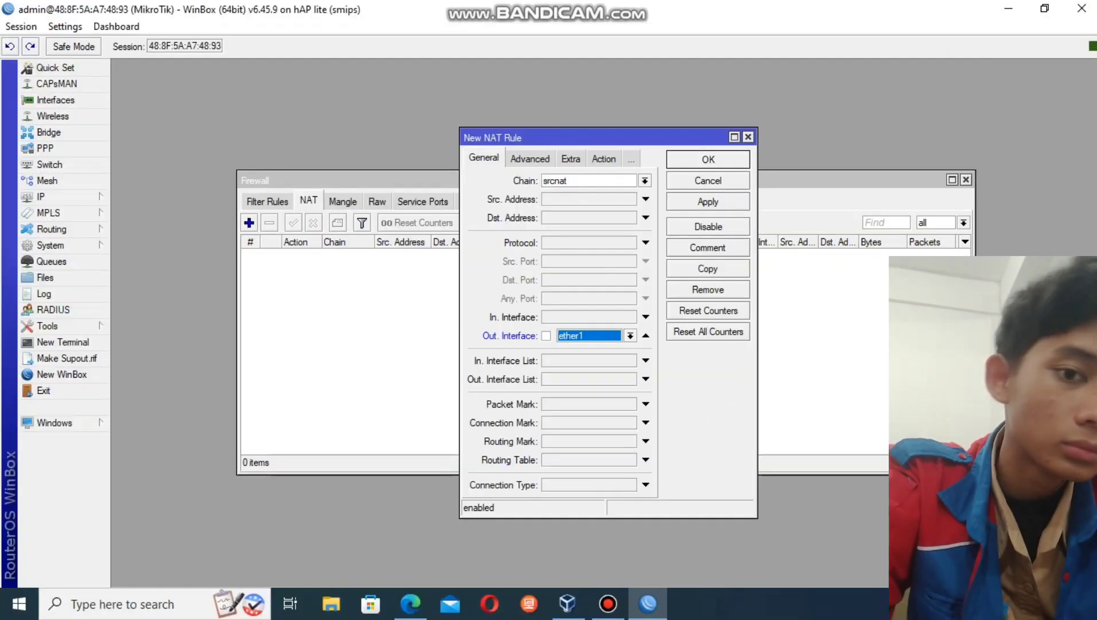
{"action": "left_click", "coordinate": [562, 158]}
{"action": "left_click", "coordinate": [645, 180]}
{"action": "left_click", "coordinate": [549, 257]}
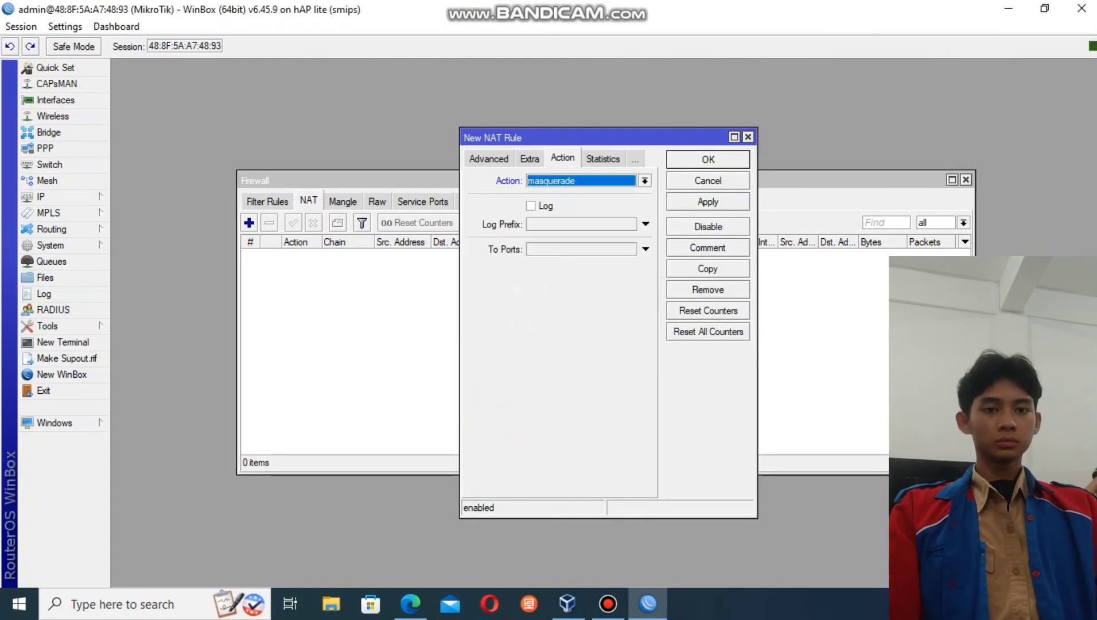
{"action": "left_click", "coordinate": [707, 201]}
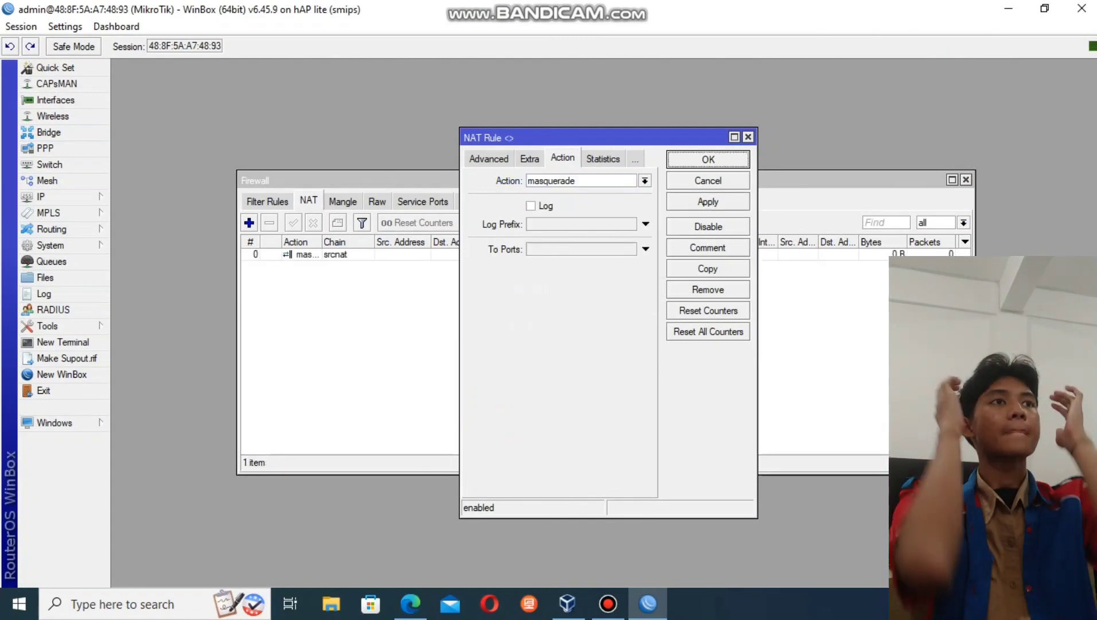
{"action": "key", "text": "Return"}
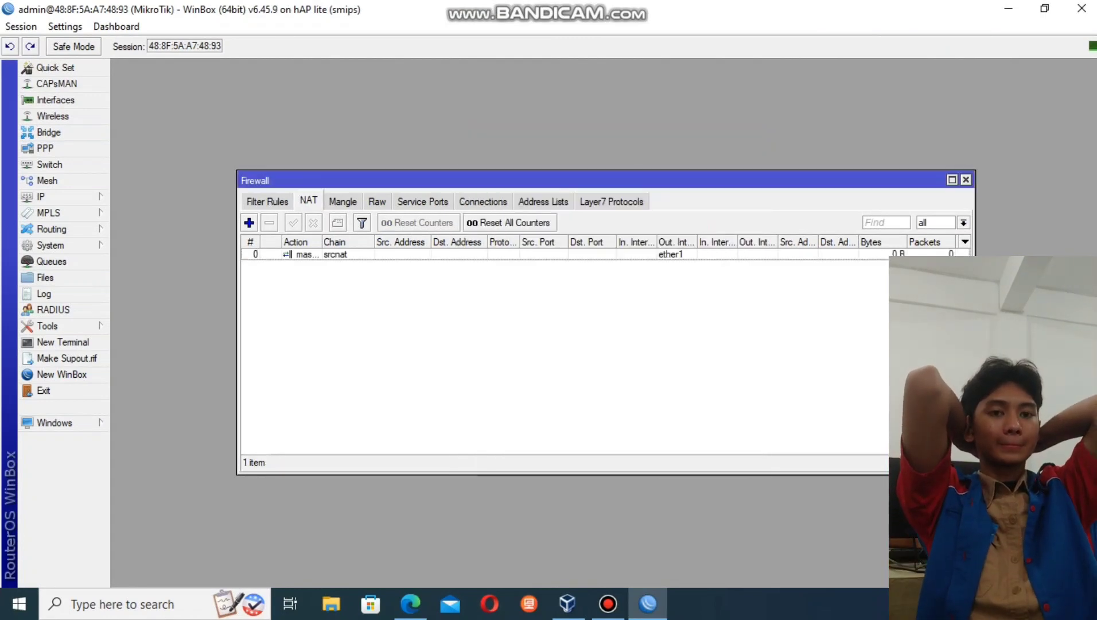
{"action": "left_click", "coordinate": [53, 116]}
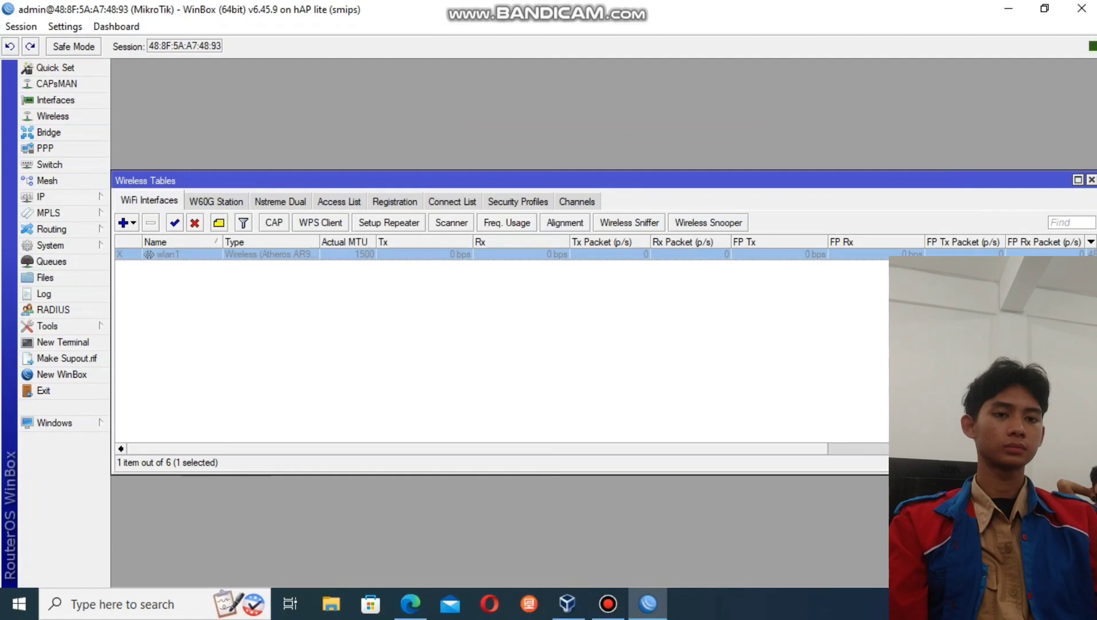
- Set wlan1's wireless mode to ap bridge with a custom SSID and apply
{"action": "key", "text": "Return"}
{"action": "left_click", "coordinate": [460, 96]}
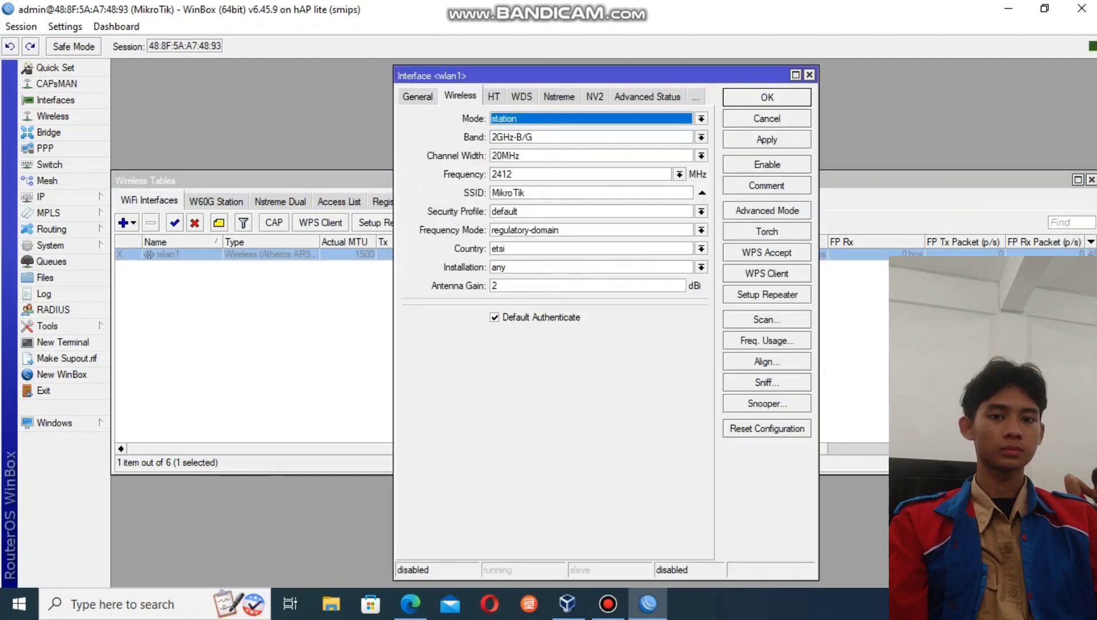
{"action": "key", "text": "alt+Down"}
{"action": "key", "text": "Up"}
{"action": "key", "text": "Up"}
{"action": "key", "text": "Up"}
{"action": "key", "text": "Down"}
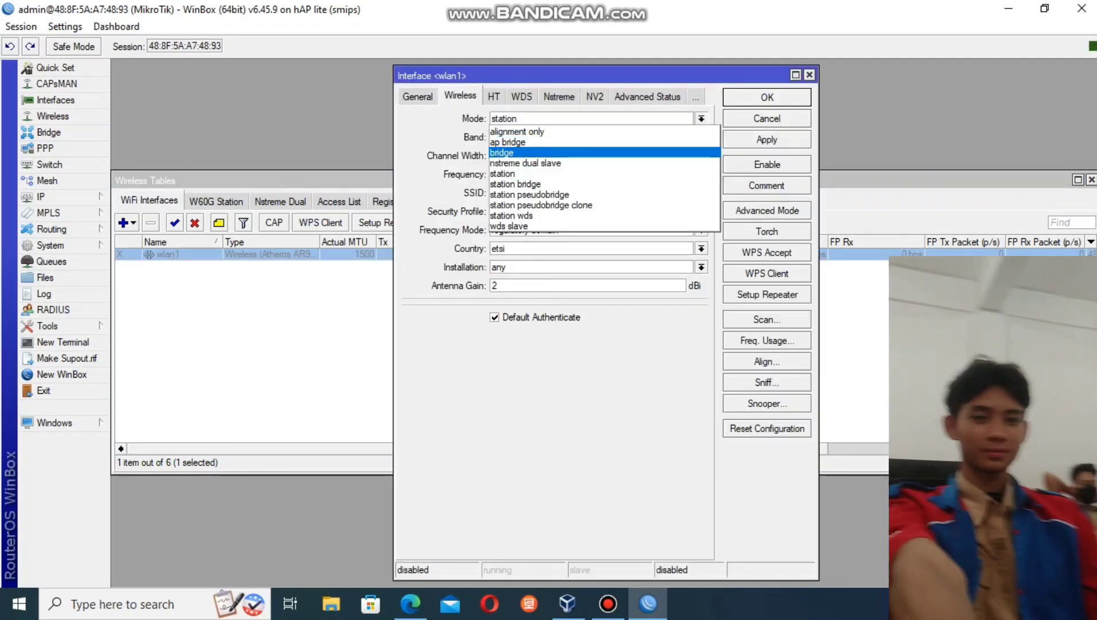
{"action": "key", "text": "Up"}
{"action": "key", "text": "Up"}
{"action": "key", "text": "Down"}
{"action": "key", "text": "Return"}
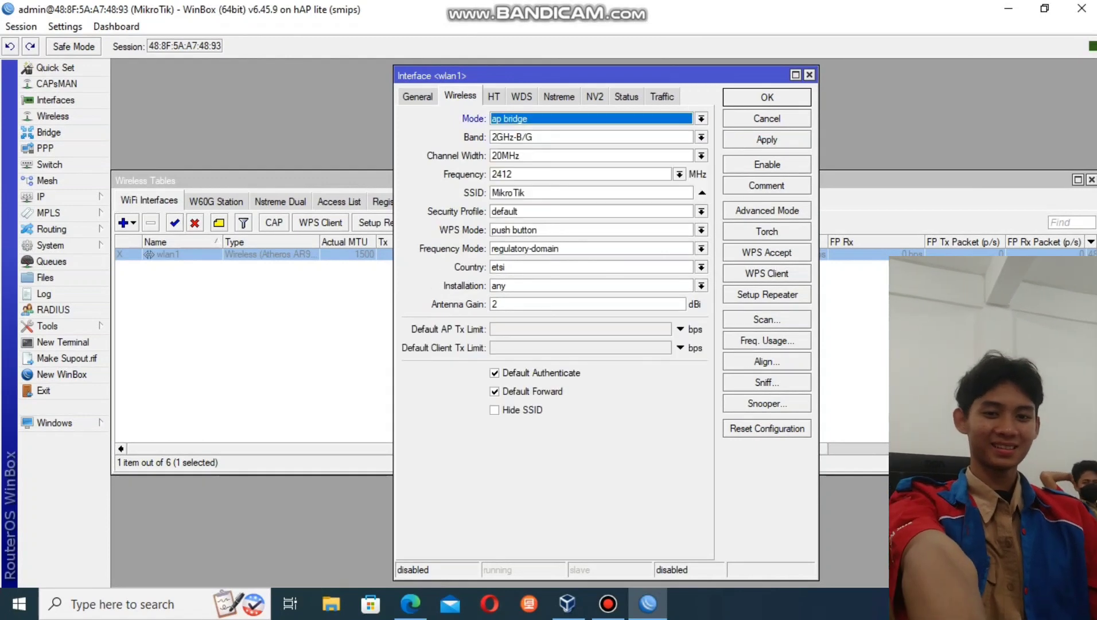
{"action": "left_click", "coordinate": [526, 193]}
{"action": "type", "text": "farrel aqil"}
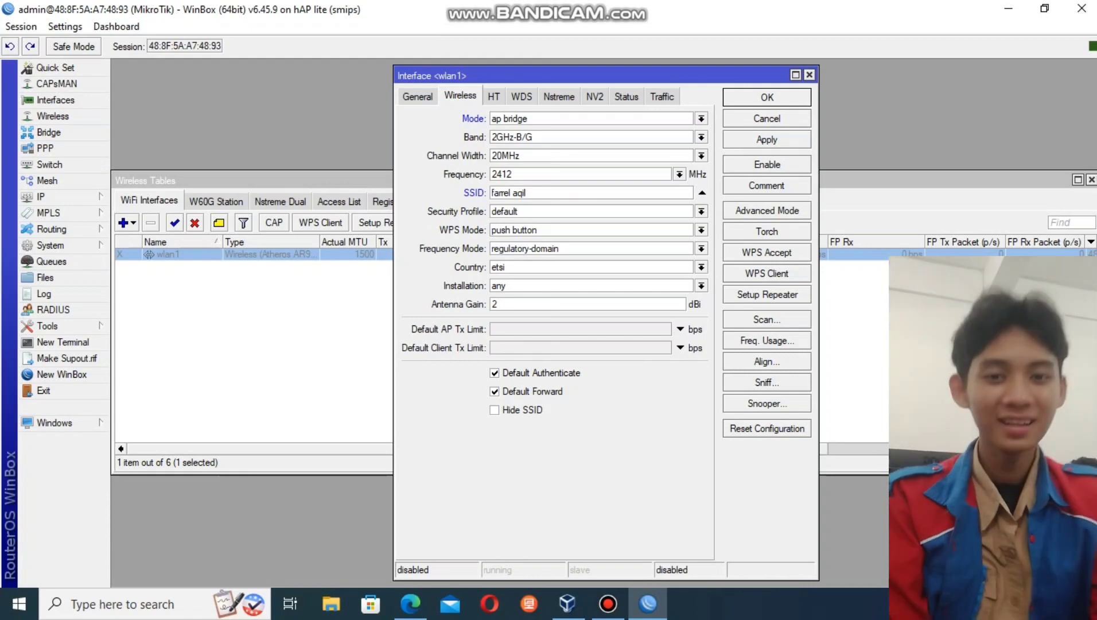
{"action": "left_click", "coordinate": [766, 139]}
{"action": "key", "text": "Return"}
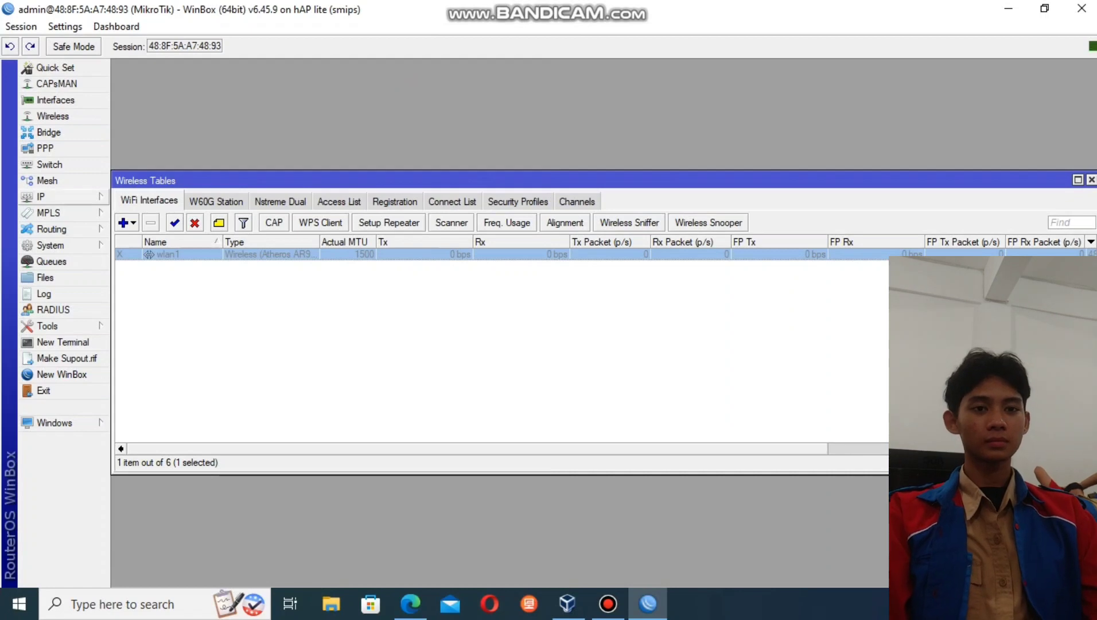
{"action": "left_click", "coordinate": [40, 197]}
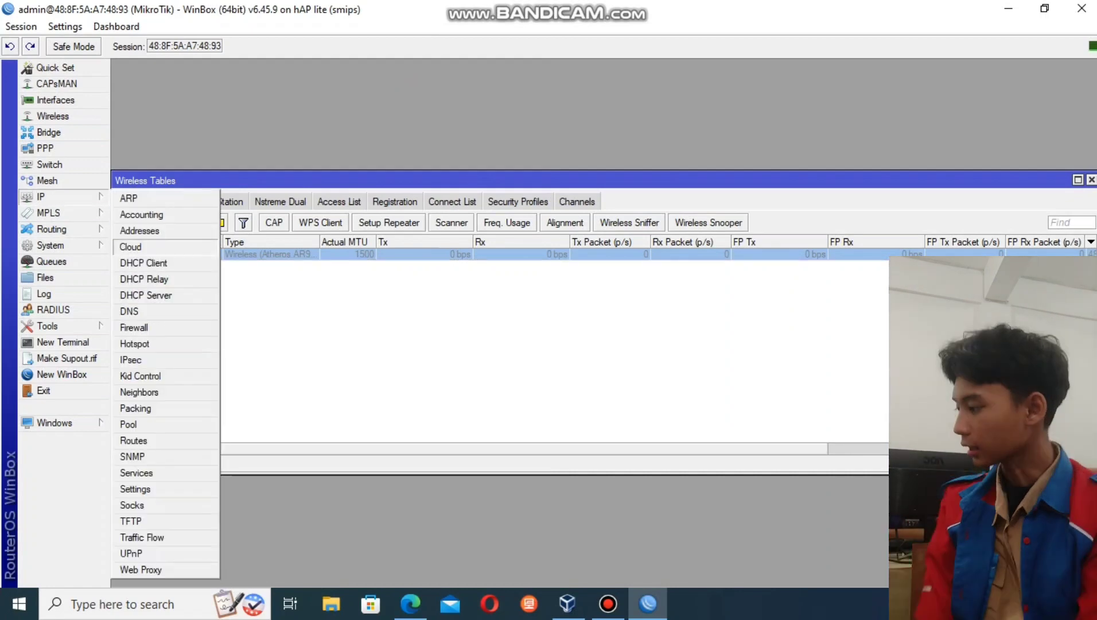
- Add the address 20.0.0.1/8 on ether2 and close the address list
{"action": "left_click", "coordinate": [139, 231]}
{"action": "left_click", "coordinate": [482, 212]}
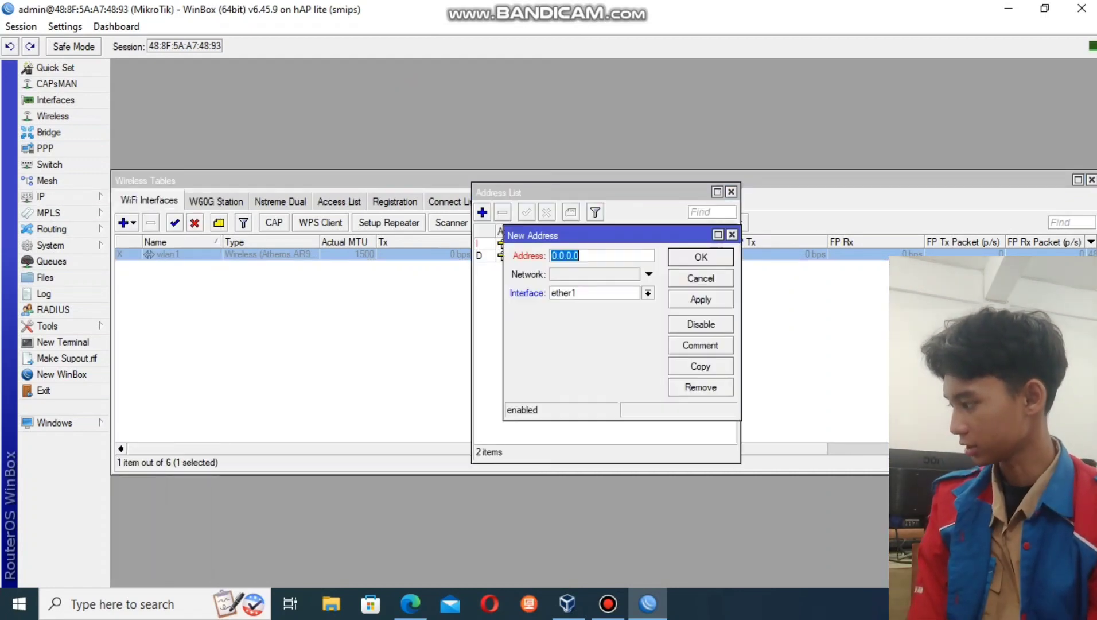
{"action": "left_click", "coordinate": [648, 293]}
{"action": "left_click", "coordinate": [591, 314]}
{"action": "double_click", "coordinate": [579, 256]}
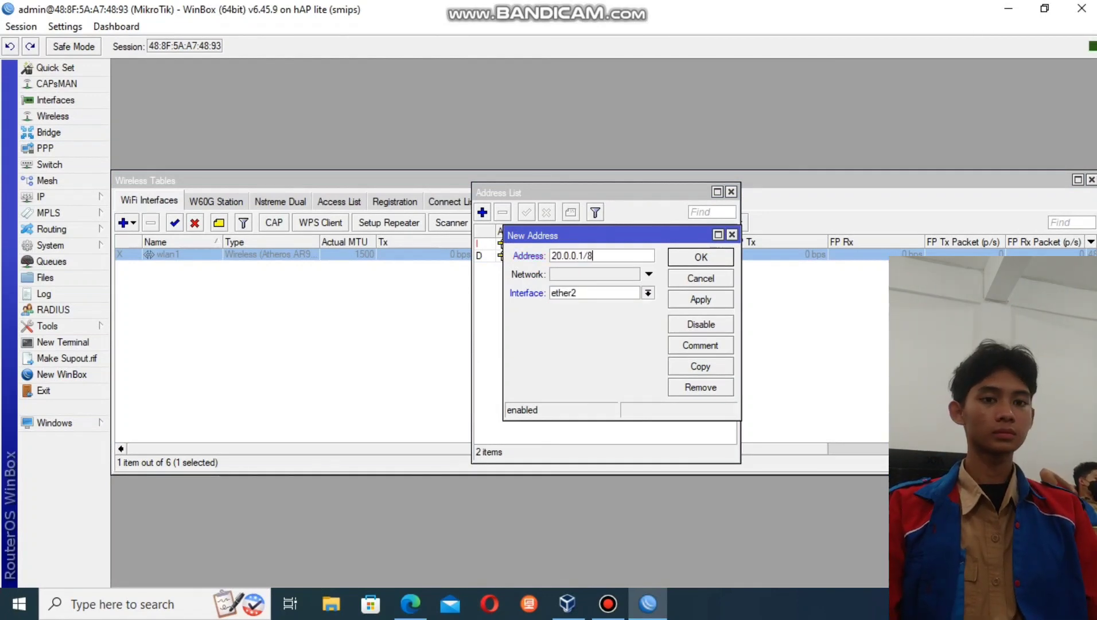
{"action": "left_click", "coordinate": [701, 299]}
{"action": "left_click", "coordinate": [701, 256]}
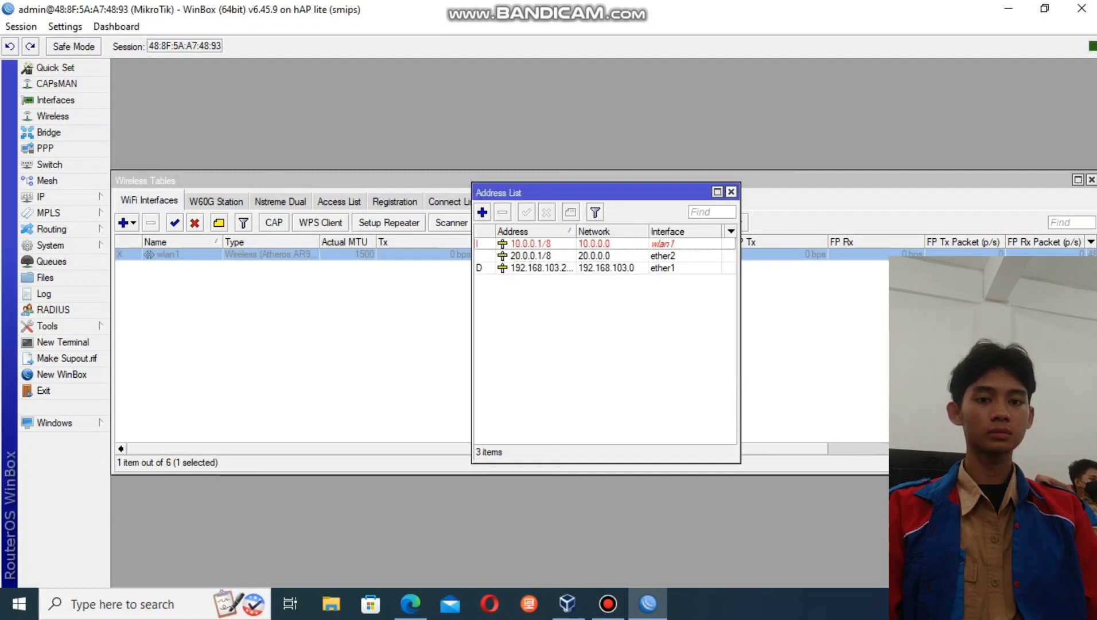
{"action": "key", "text": "Escape"}
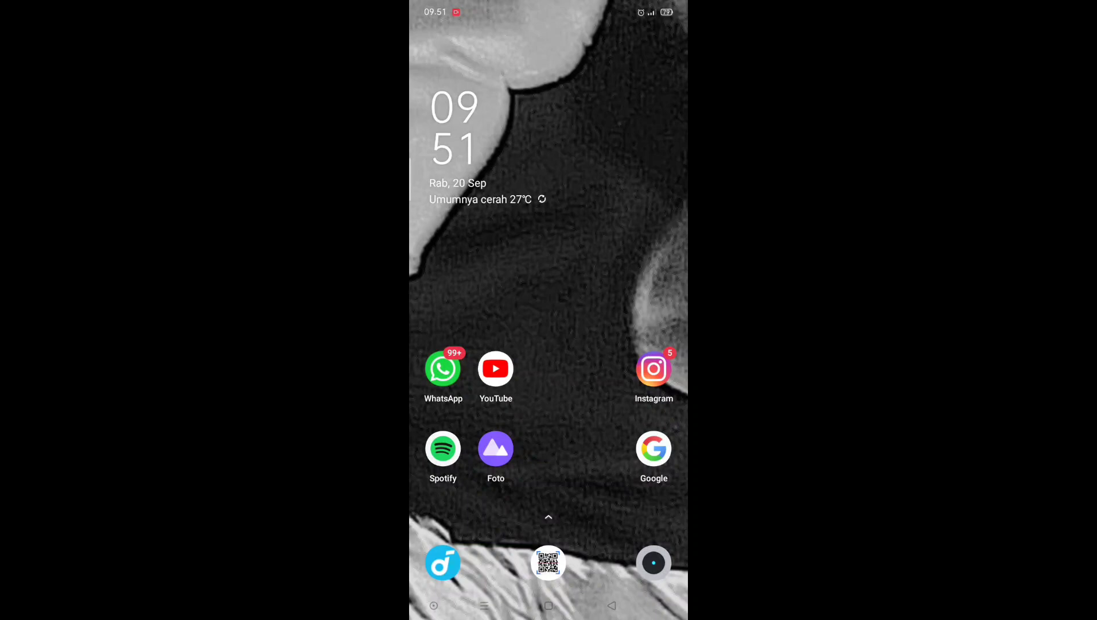
- On the phone, open Wi-Fi settings from quick settings and switch Wi-Fi on
{"action": "left_click_drag", "start_coordinate": [548, 9], "coordinate": [549, 460]}
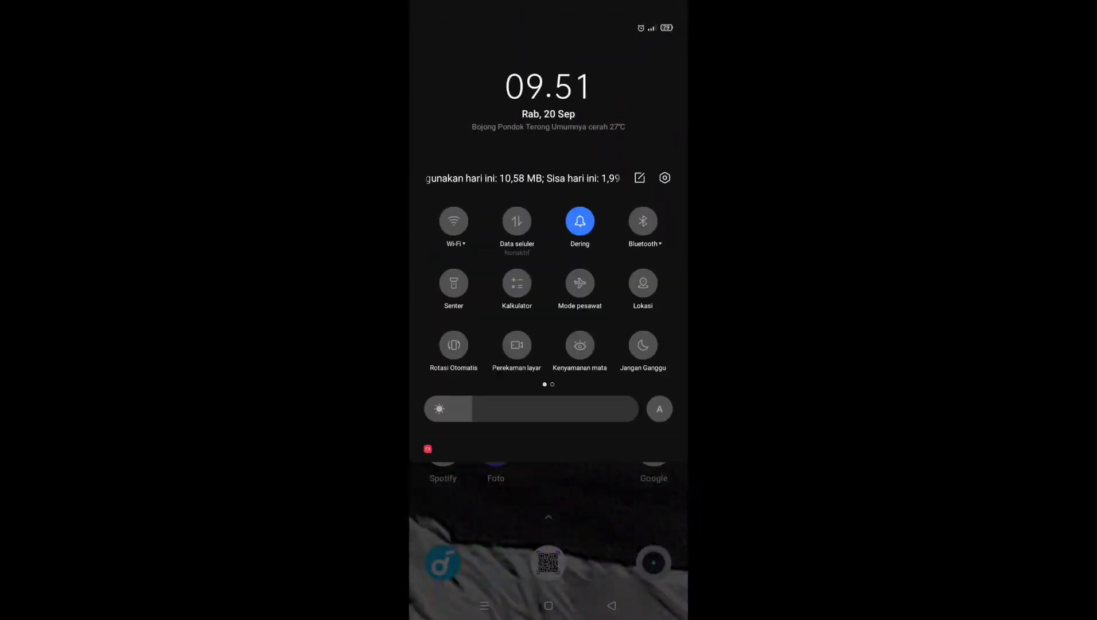
{"action": "left_click", "coordinate": [456, 244]}
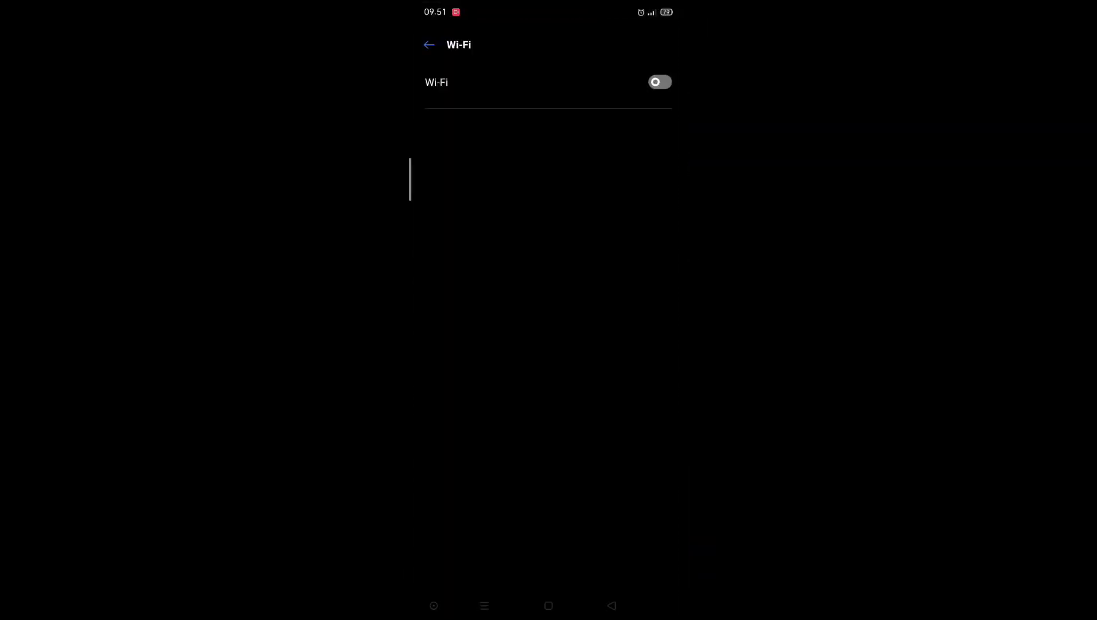
{"action": "left_click", "coordinate": [660, 82]}
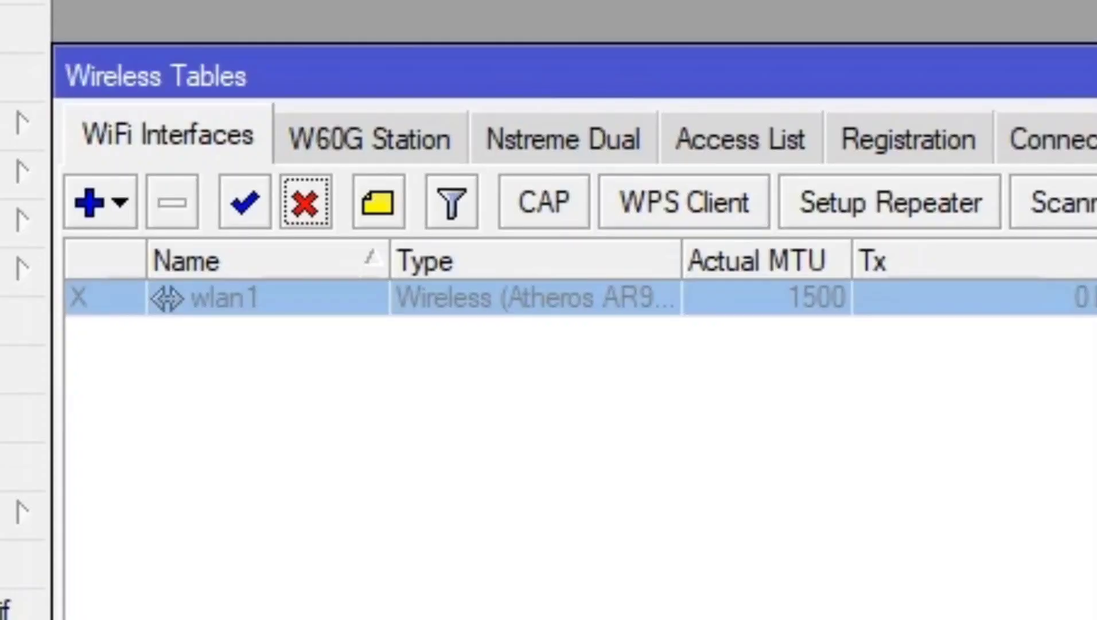
- Enable the disabled wlan1 interface in the Wireless Tables list
{"action": "left_click", "coordinate": [245, 202]}
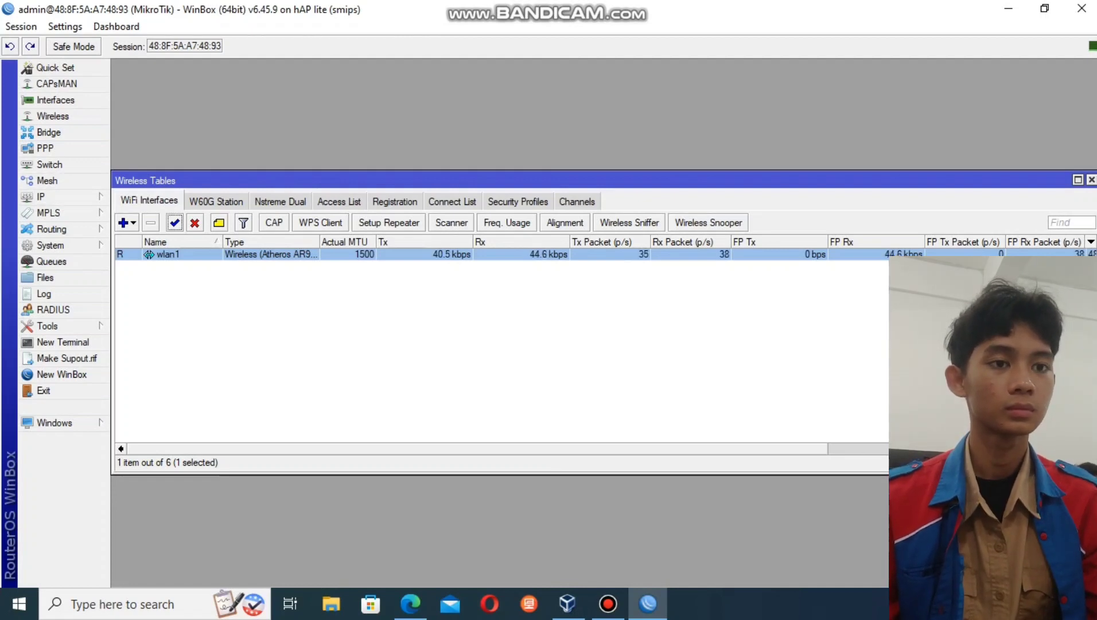
{"action": "left_click", "coordinate": [52, 196]}
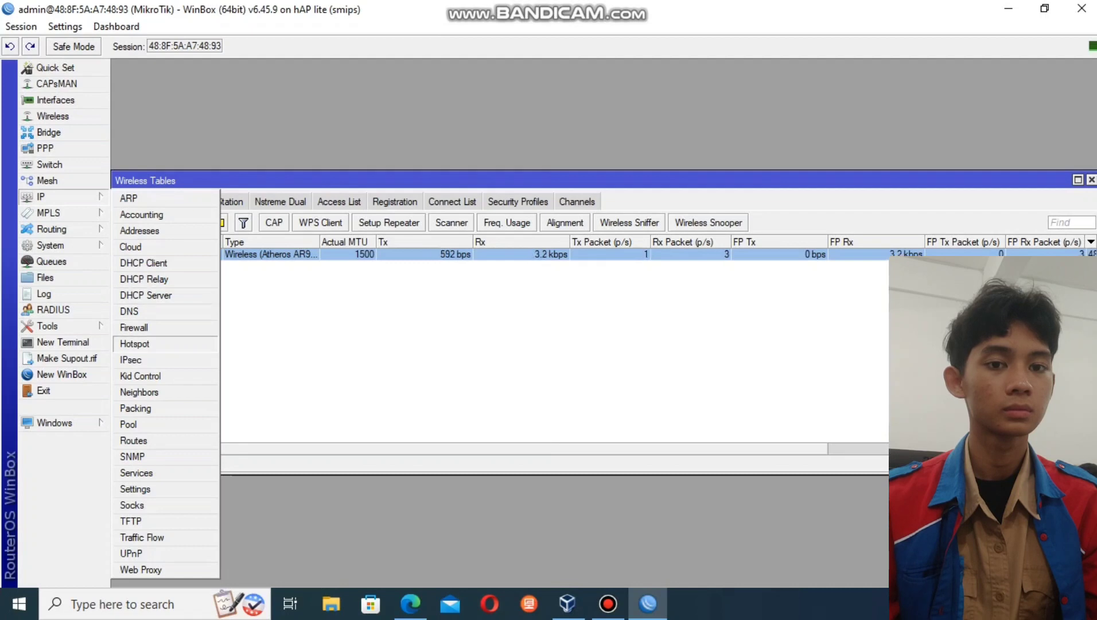
- Run Hotspot Setup on wlan1 with default pool and DNS server 8.8.8.8
{"action": "left_click", "coordinate": [135, 343]}
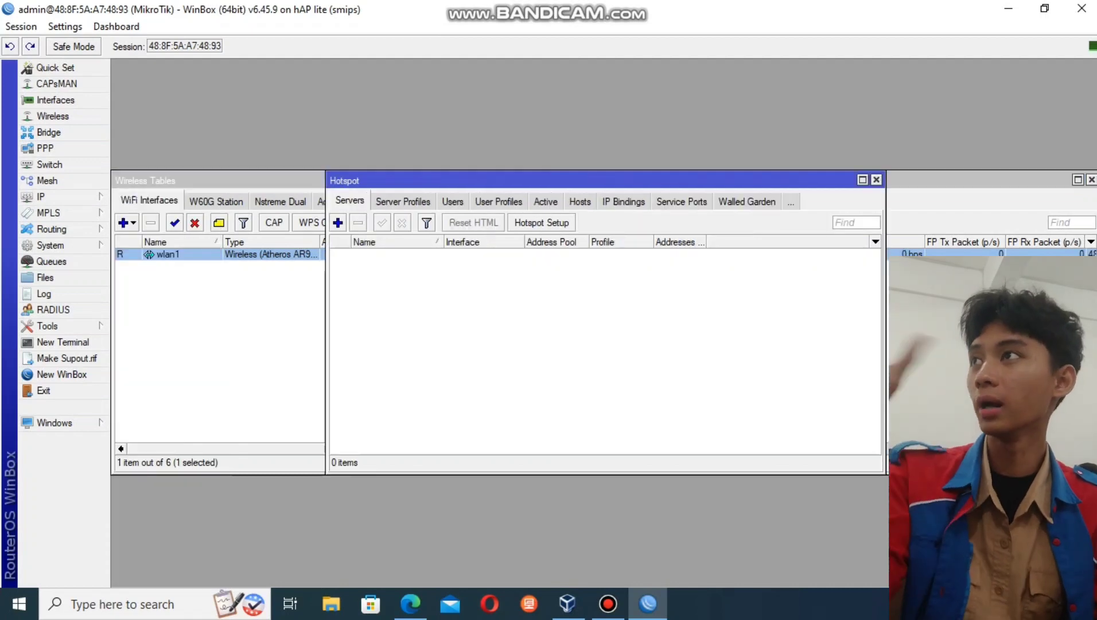
{"action": "left_click", "coordinate": [541, 223]}
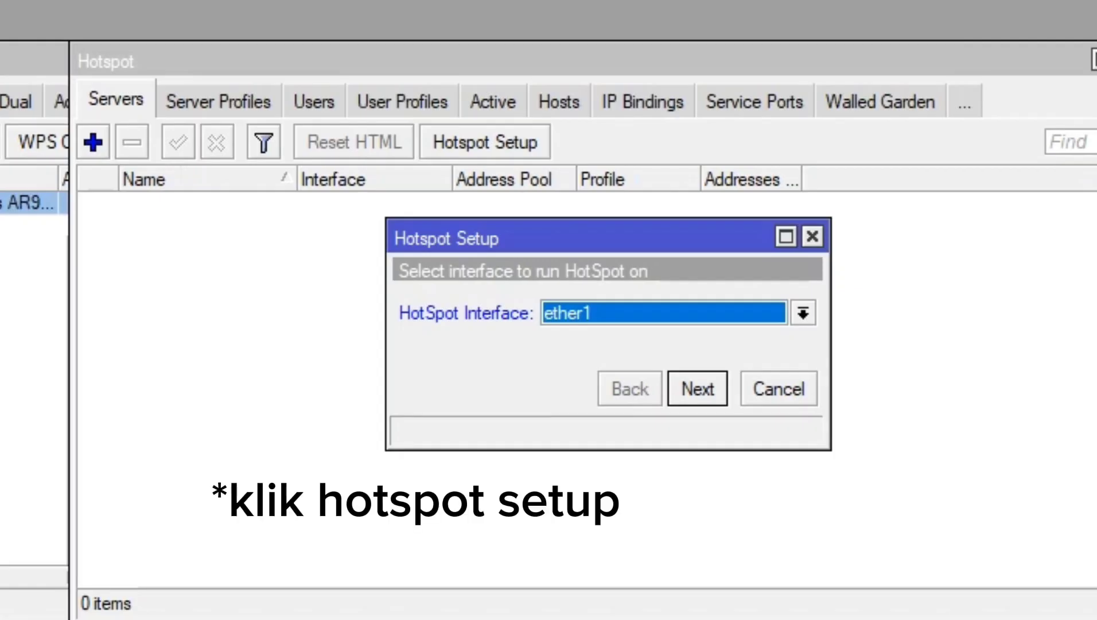
{"action": "left_click", "coordinate": [803, 313]}
{"action": "left_click", "coordinate": [563, 441]}
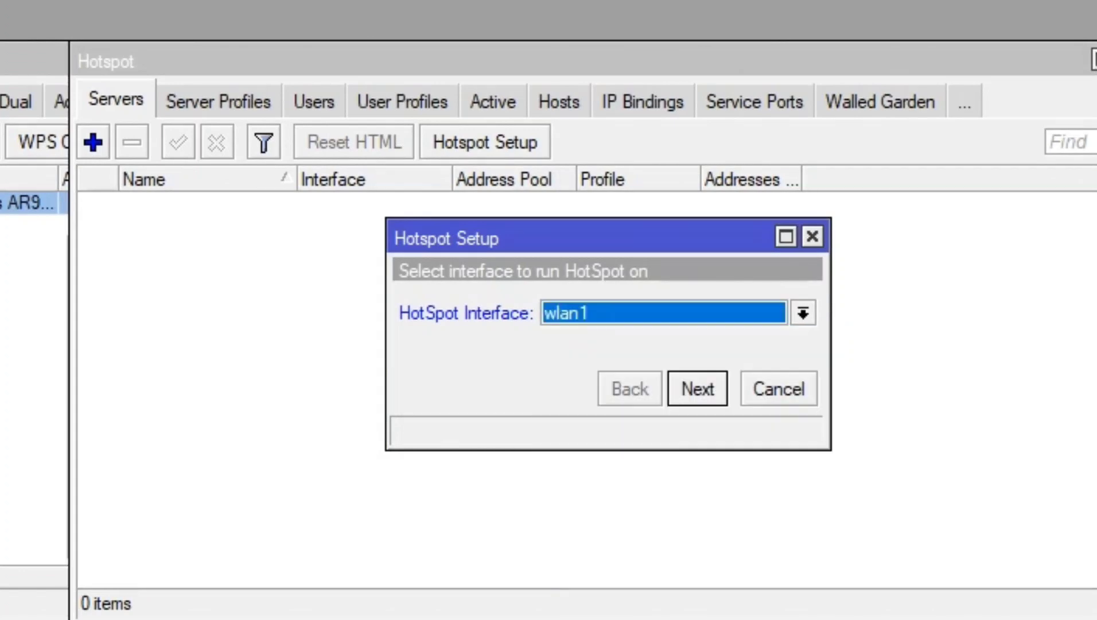
{"action": "key", "text": "Return"}
{"action": "key", "text": "Return"}
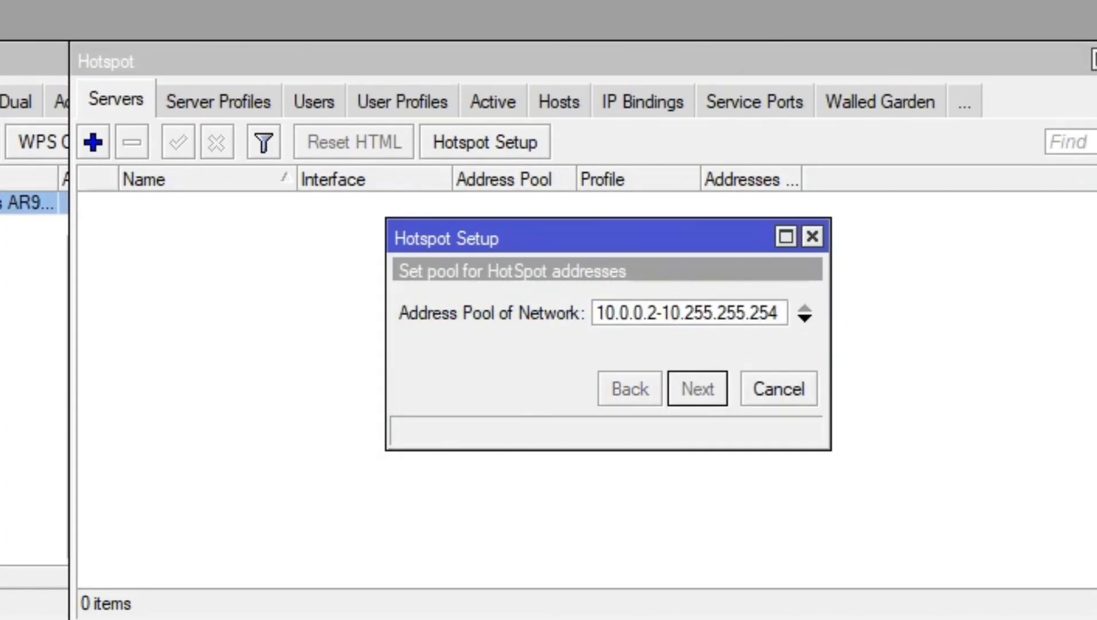
{"action": "key", "text": "Return"}
{"action": "key", "text": "Return"}
{"action": "key", "text": "Return"}
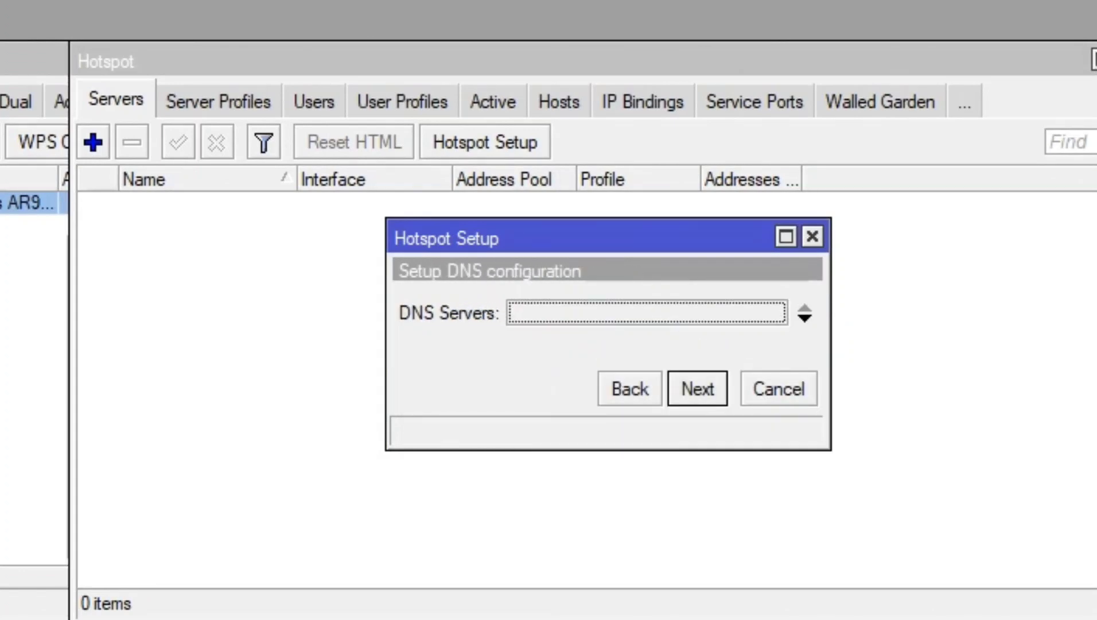
{"action": "type", "text": "8.8.8.8"}
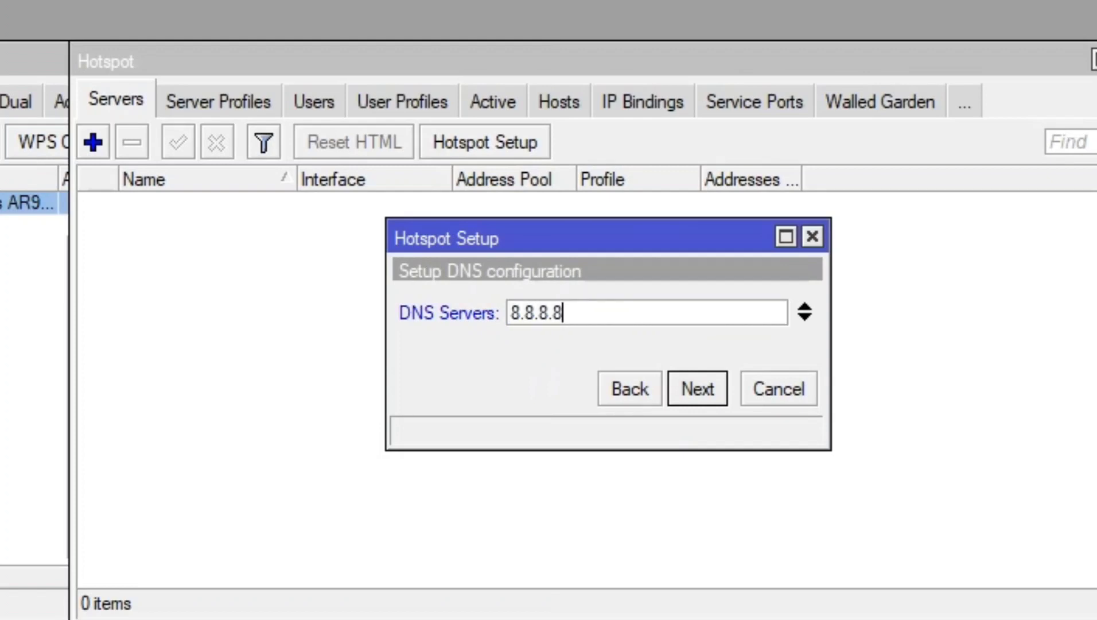
{"action": "key", "text": "Return"}
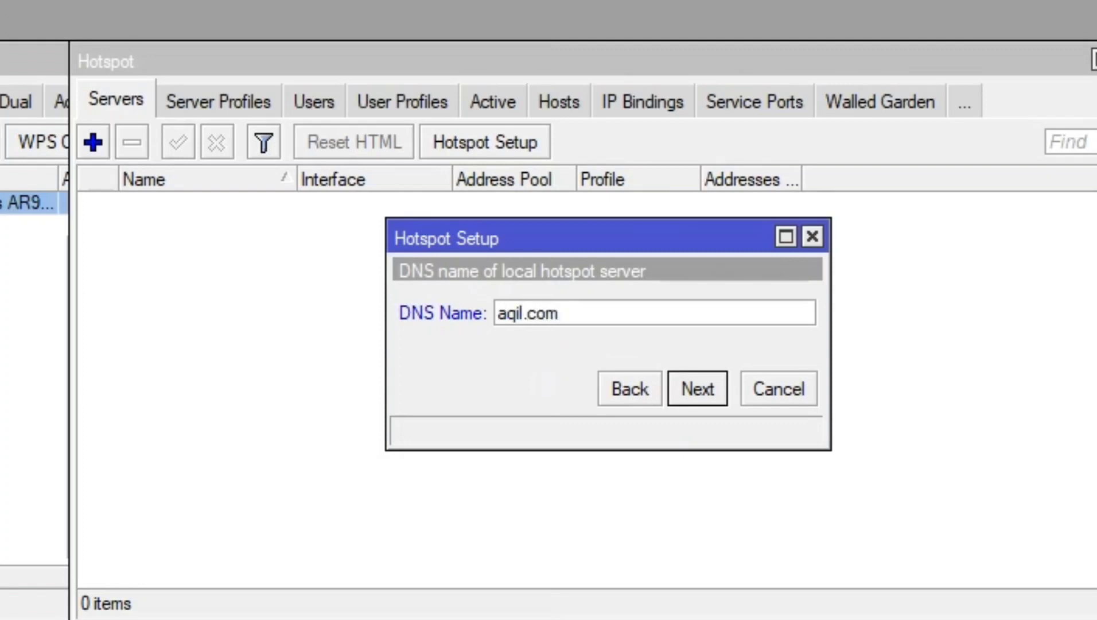
{"action": "key", "text": "Return"}
{"action": "key", "text": "Return"}
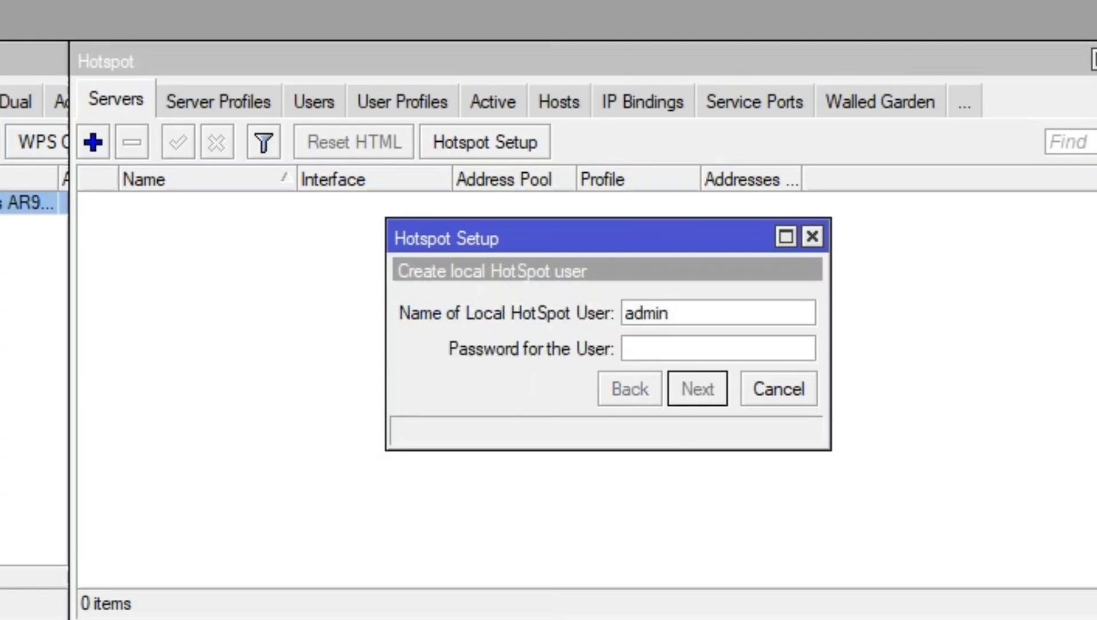
{"action": "key", "text": "Return"}
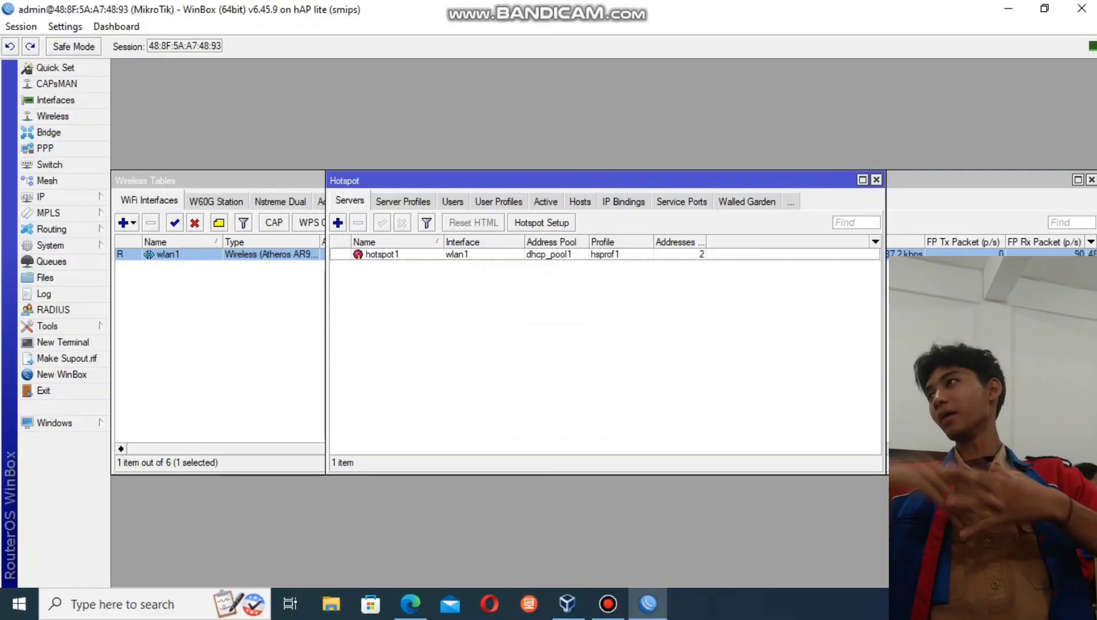
- Create a named hotspot user profile allowing 10 shared users, then show the Users list
{"action": "left_click", "coordinate": [499, 202]}
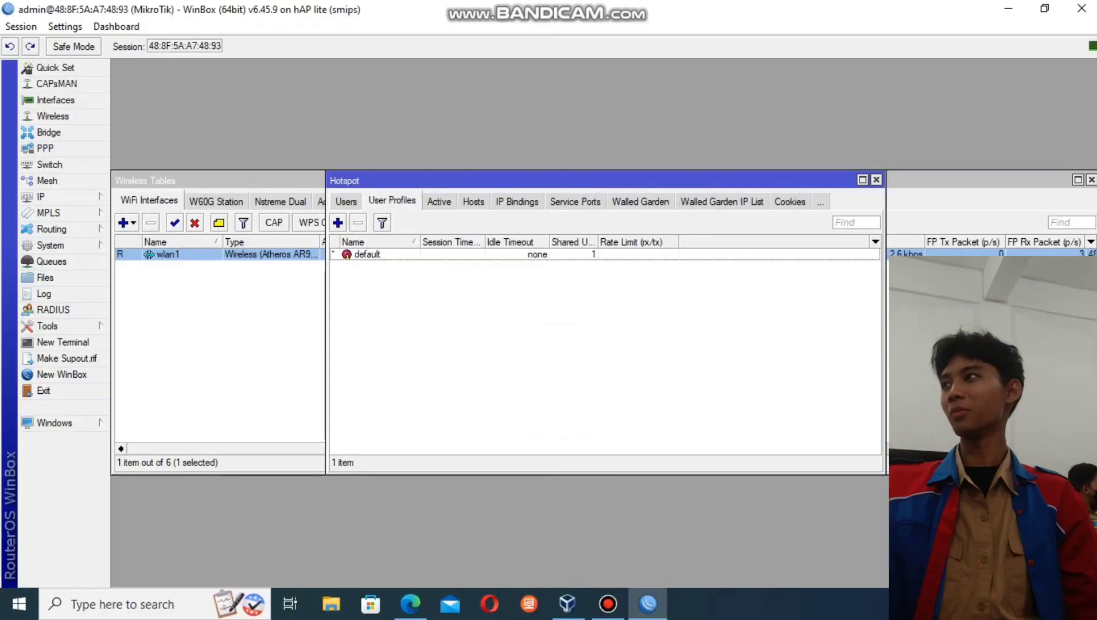
{"action": "key", "text": "Insert"}
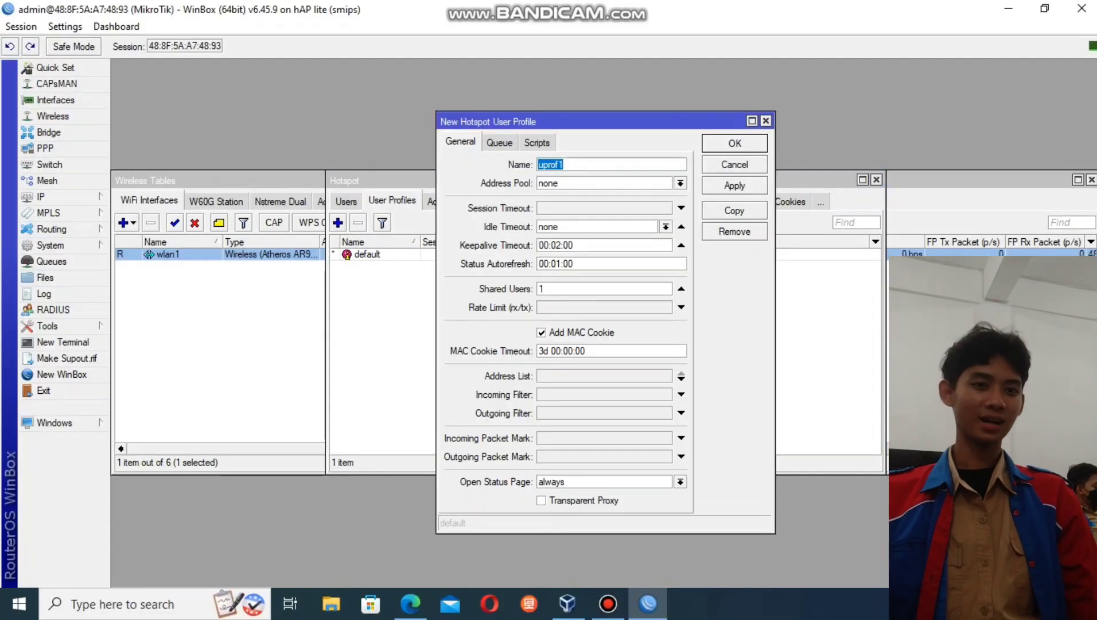
{"action": "type", "text": "aqil"}
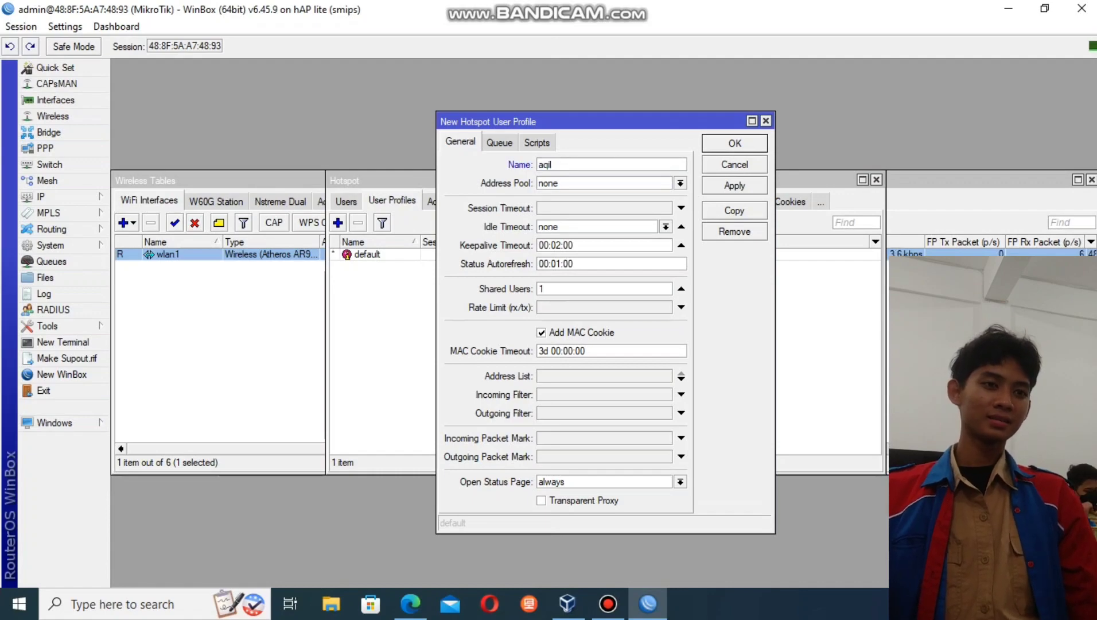
{"action": "type", "text": " hotspot"}
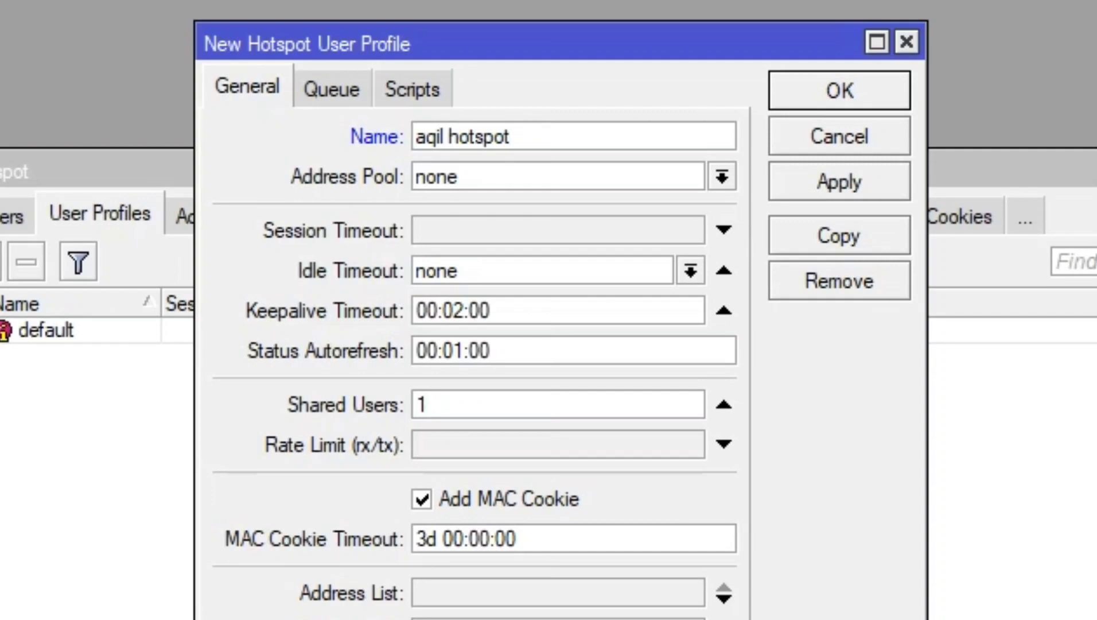
{"action": "type", "text": "0"}
{"action": "left_click", "coordinate": [840, 181]}
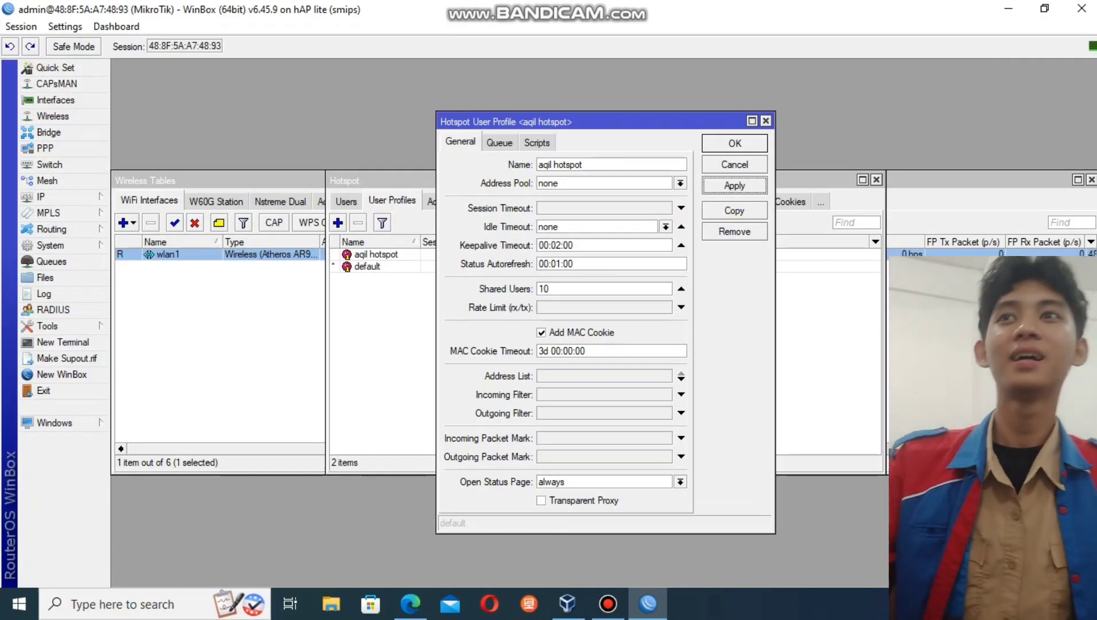
{"action": "left_click", "coordinate": [840, 91]}
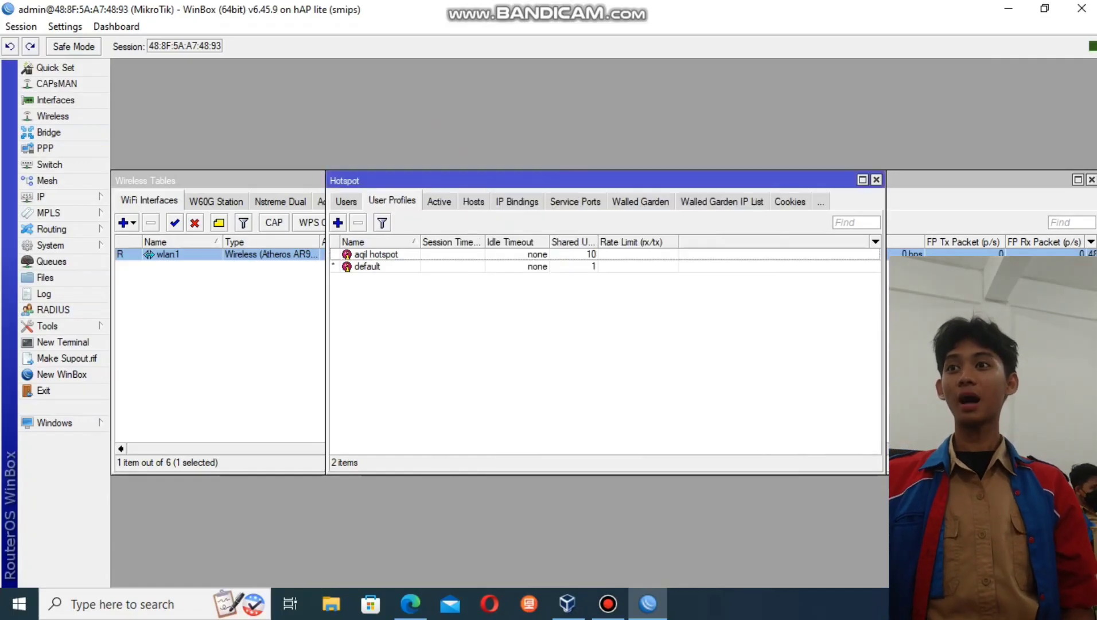
{"action": "left_click", "coordinate": [346, 201]}
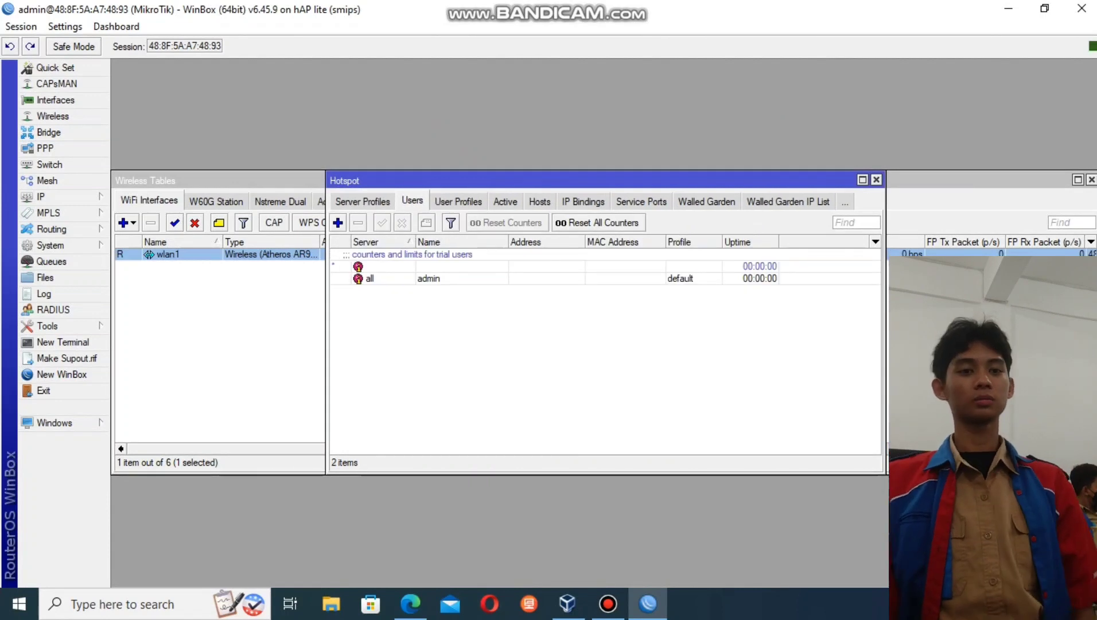
- Add a new hotspot user and enter its username and password
{"action": "left_click", "coordinate": [337, 223]}
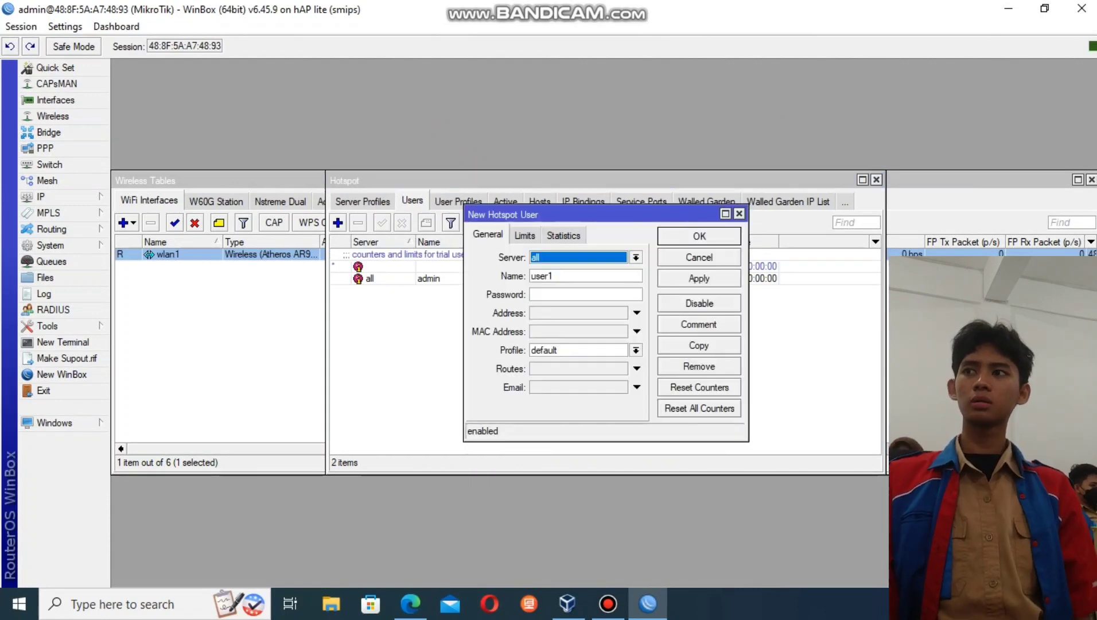
{"action": "double_click", "coordinate": [552, 276]}
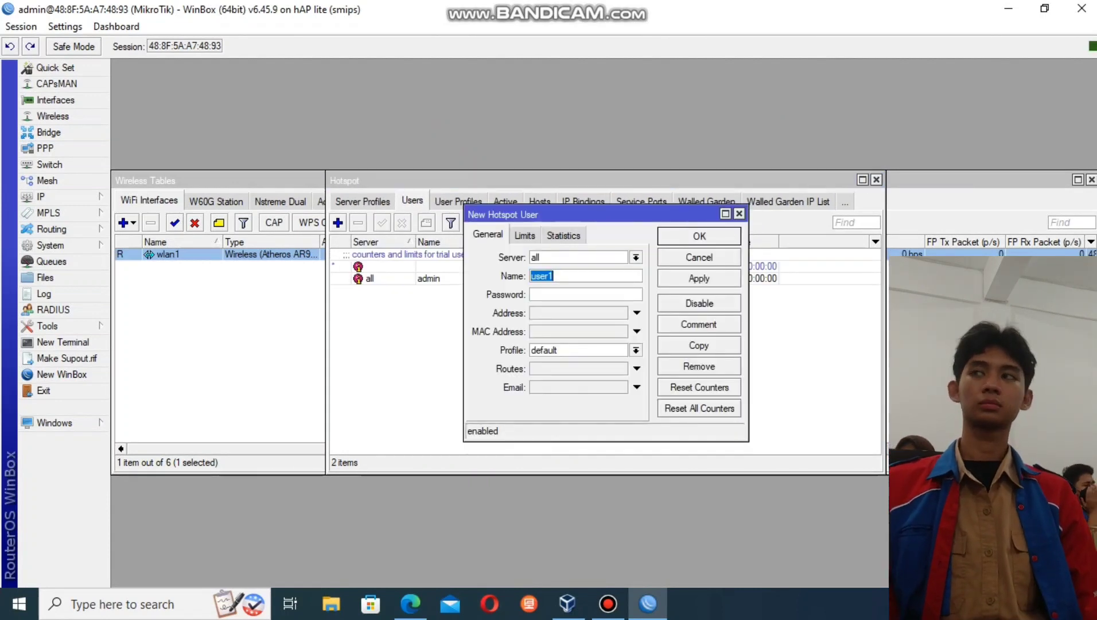
{"action": "type", "text": "aqil"}
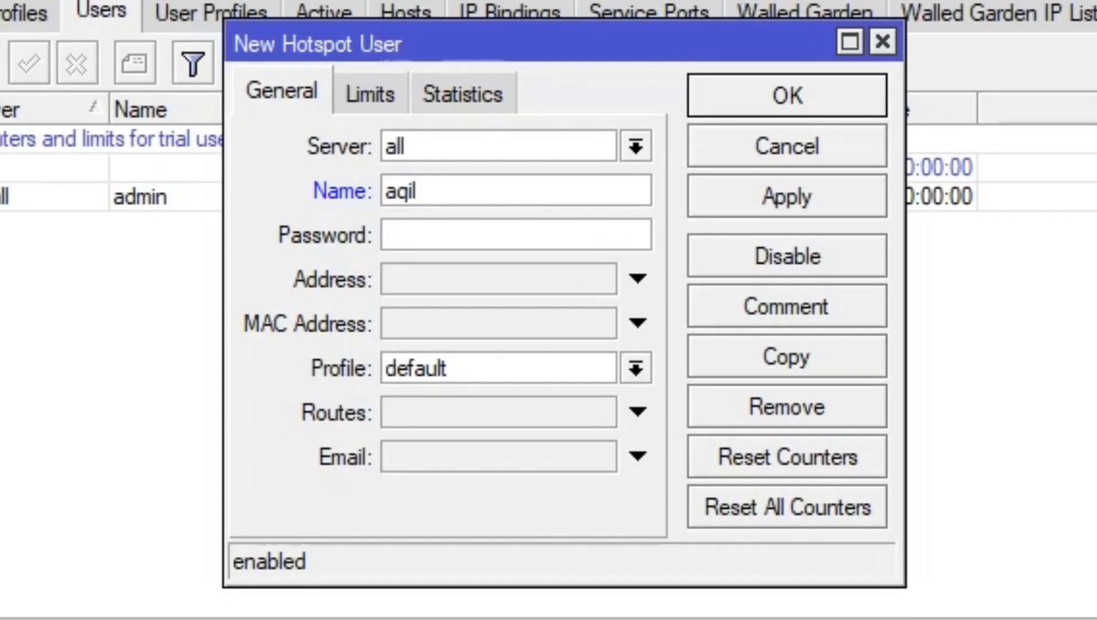
{"action": "key", "text": "Tab"}
{"action": "type", "text": "*"}
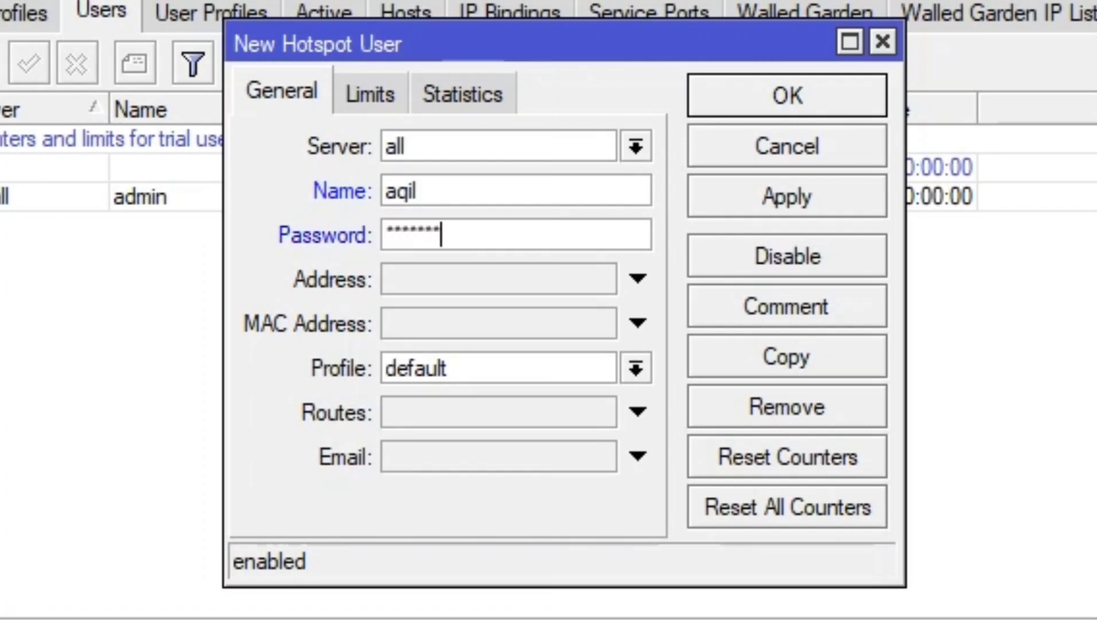
- Assign the user the custom hotspot profile, save it, and minimize WinBox
{"action": "left_click", "coordinate": [636, 368]}
{"action": "key", "text": "Up"}
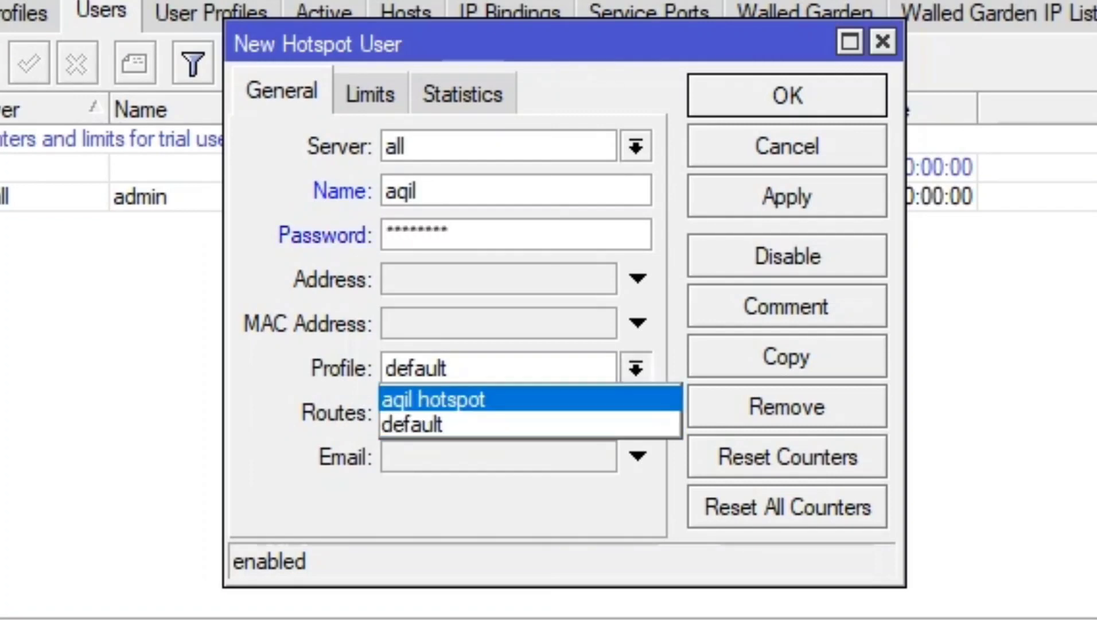
{"action": "key", "text": "Return"}
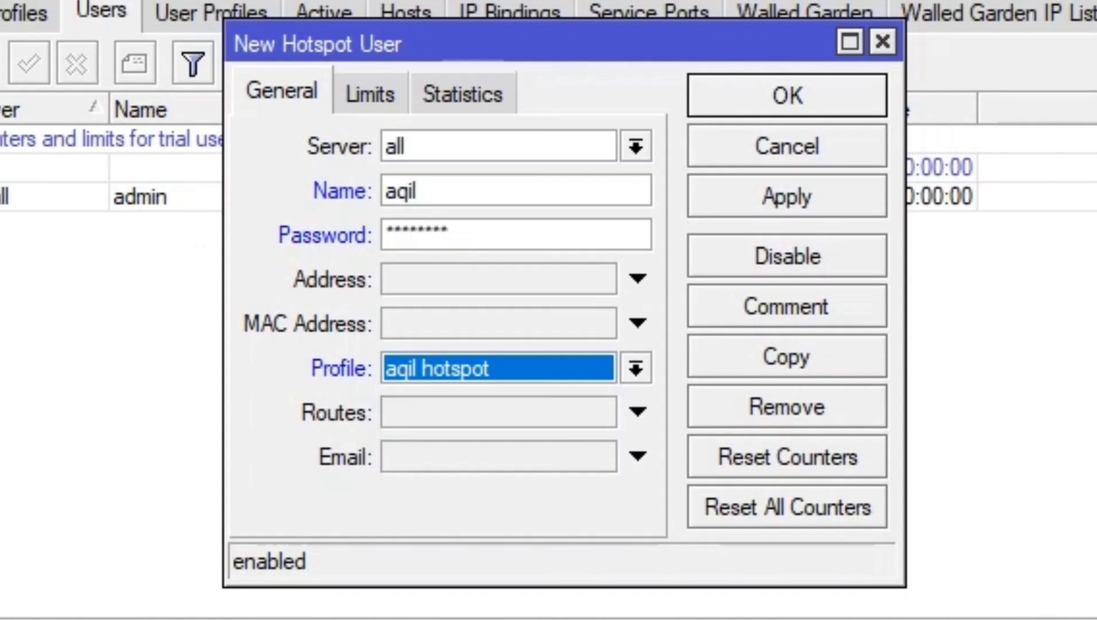
{"action": "left_click", "coordinate": [787, 196]}
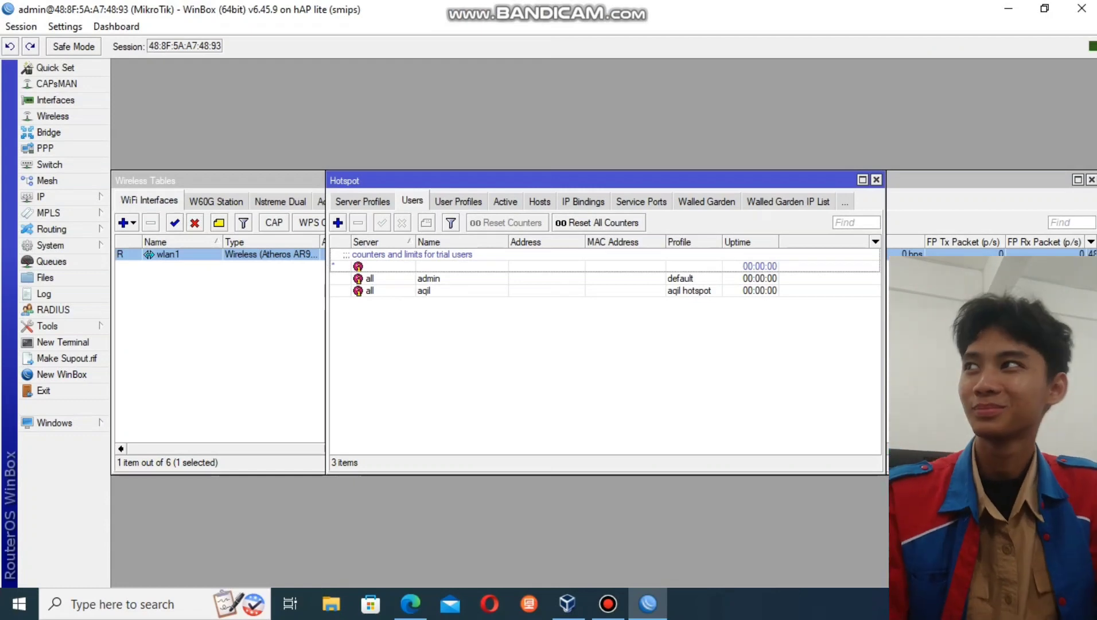
{"action": "left_click", "coordinate": [1009, 8]}
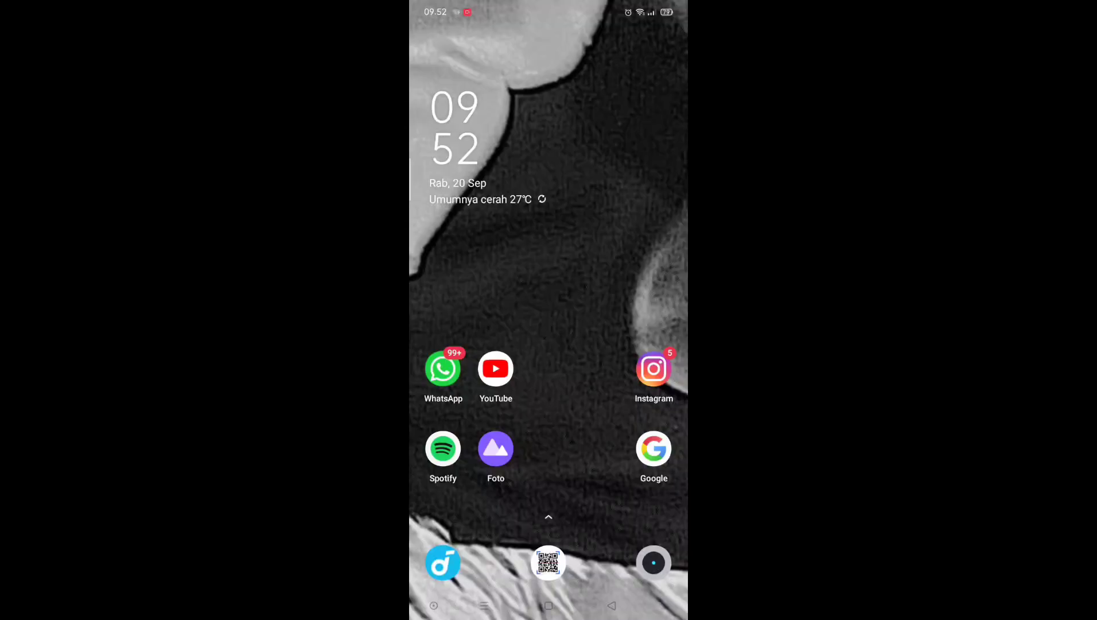
- Open the hotspot login page from the phone's 'Login ke jaringan Wi-Fi' notification
{"action": "left_click_drag", "start_coordinate": [549, 5], "coordinate": [549, 230]}
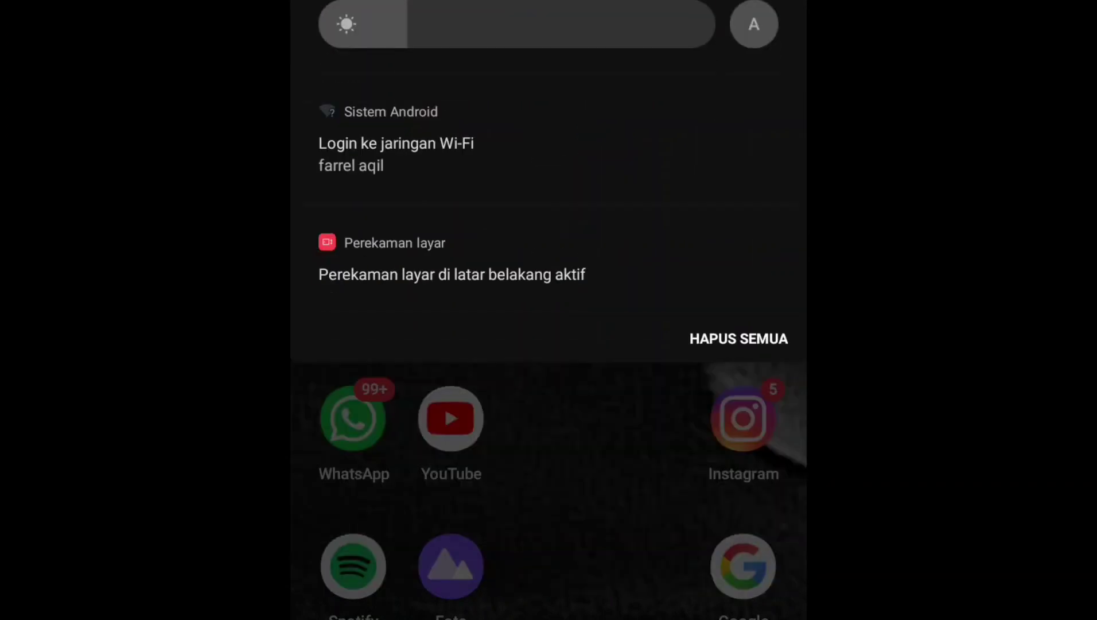
{"action": "left_click", "coordinate": [396, 154]}
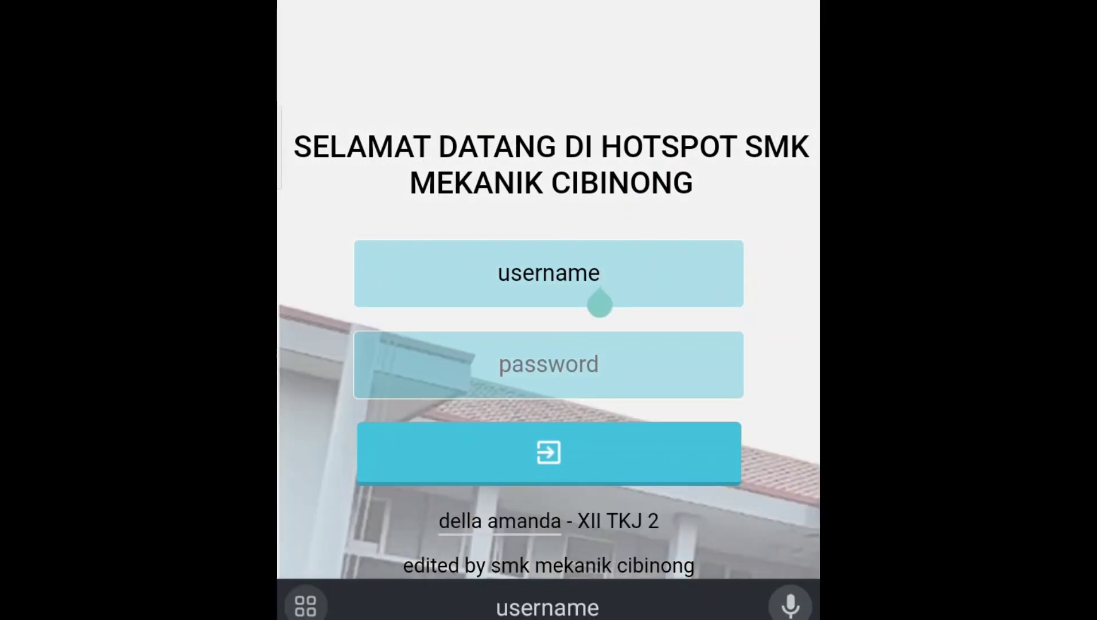
- Log in on the hotspot page with the new user's credentials
{"action": "key", "text": "BackSpace"}
{"action": "key", "text": "BackSpace"}
{"action": "key", "text": "BackSpace"}
{"action": "key", "text": "BackSpace"}
{"action": "key", "text": "BackSpace"}
{"action": "key", "text": "BackSpace"}
{"action": "key", "text": "BackSpace"}
{"action": "key", "text": "BackSpace"}
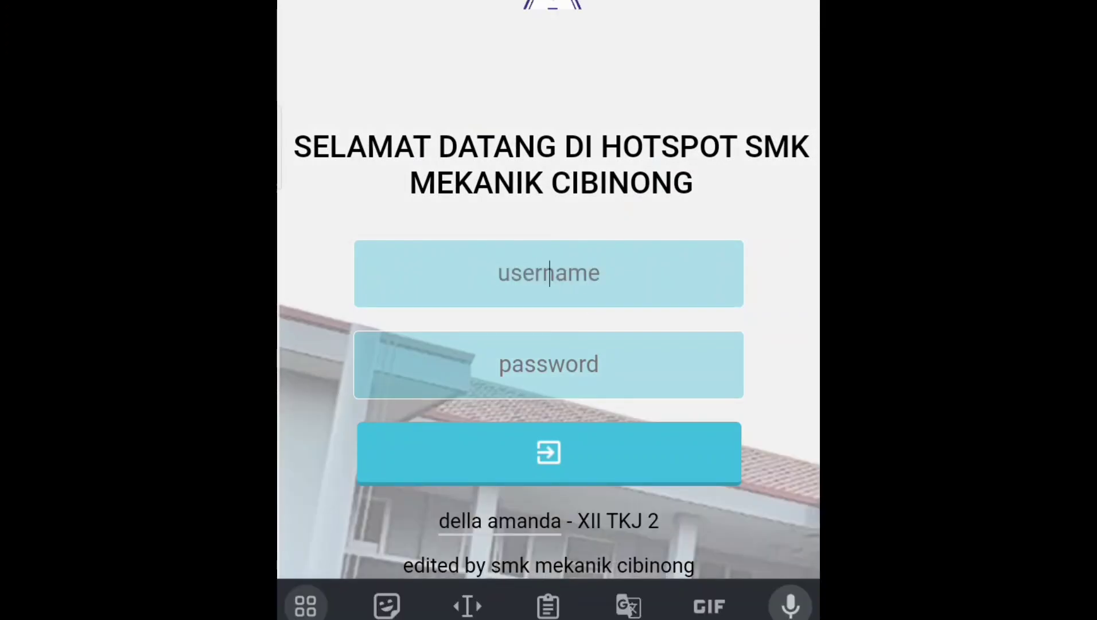
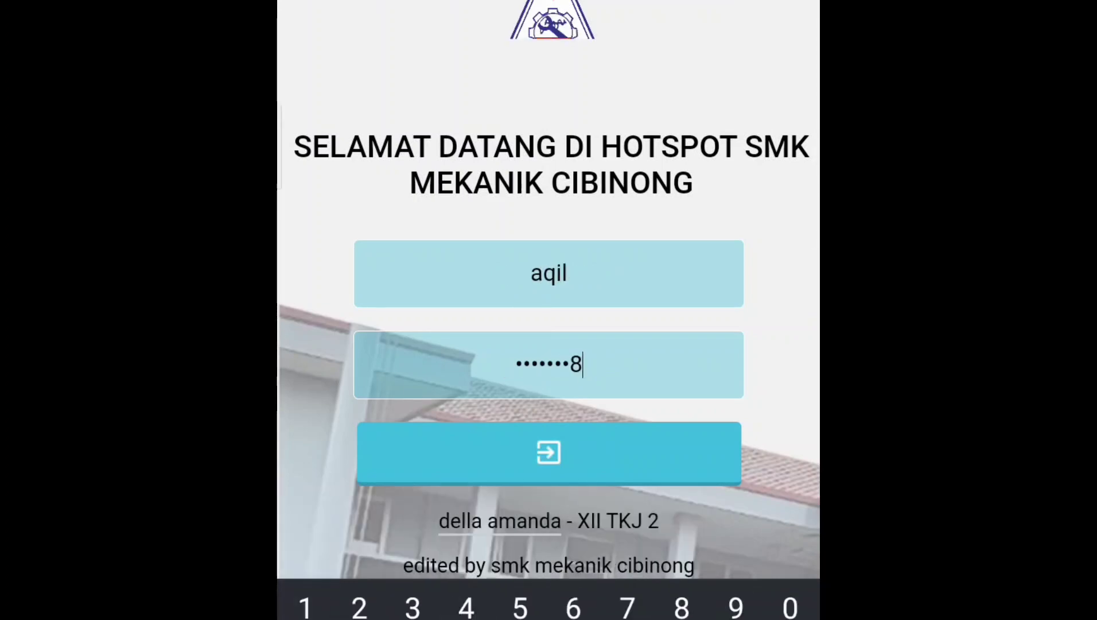
{"action": "left_click", "coordinate": [549, 454]}
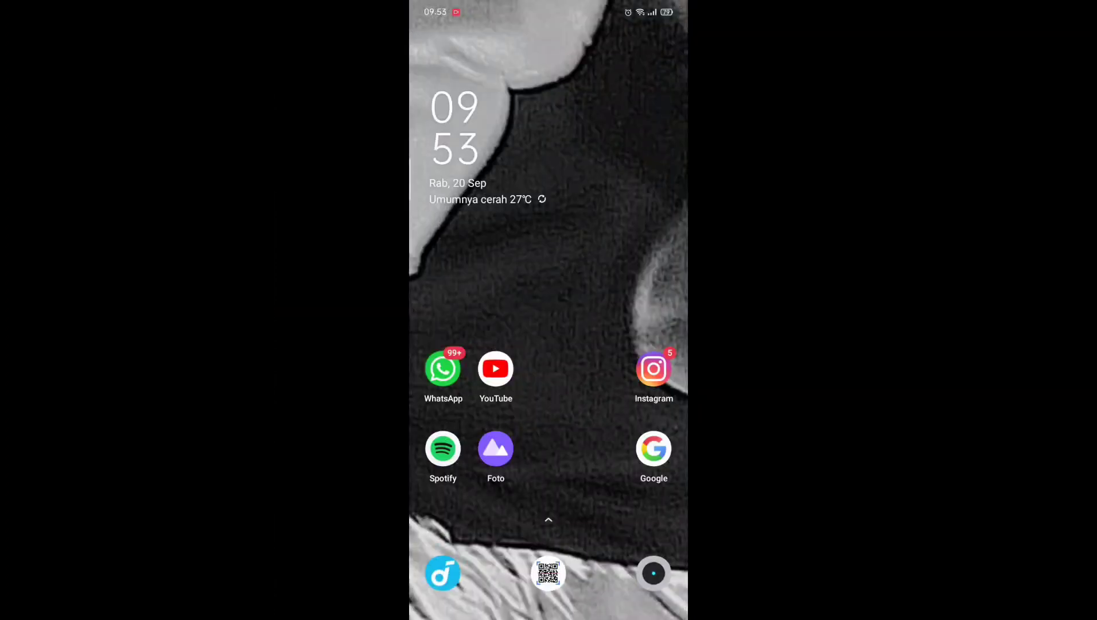
- Pull down the phone's quick settings to confirm the hotspot Wi-Fi is connected
{"action": "left_click_drag", "start_coordinate": [549, 7], "coordinate": [549, 229]}
{"action": "left_click_drag", "start_coordinate": [549, 173], "coordinate": [548, 356]}
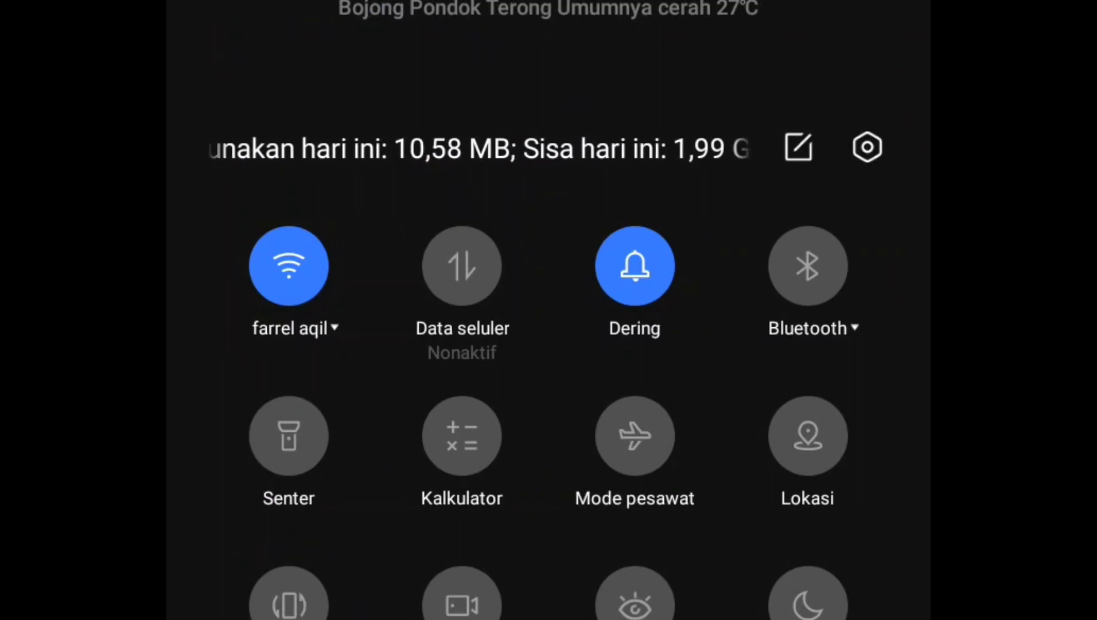
{"action": "left_click_drag", "start_coordinate": [549, 459], "coordinate": [549, 143]}
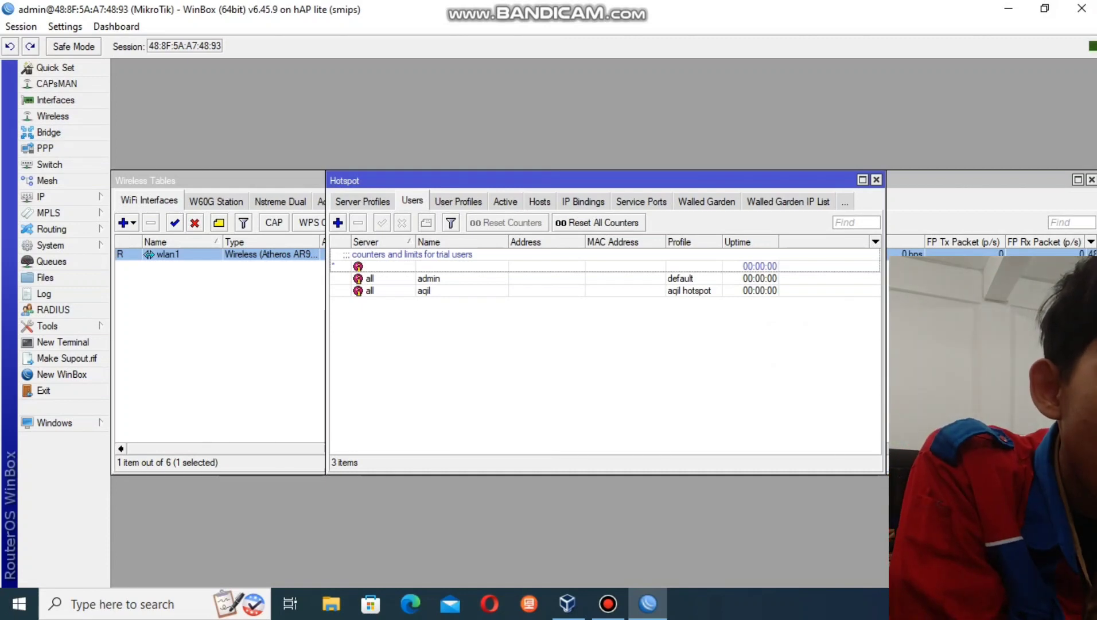
- Create a new bridge named bridge1
{"action": "left_click", "coordinate": [49, 132]}
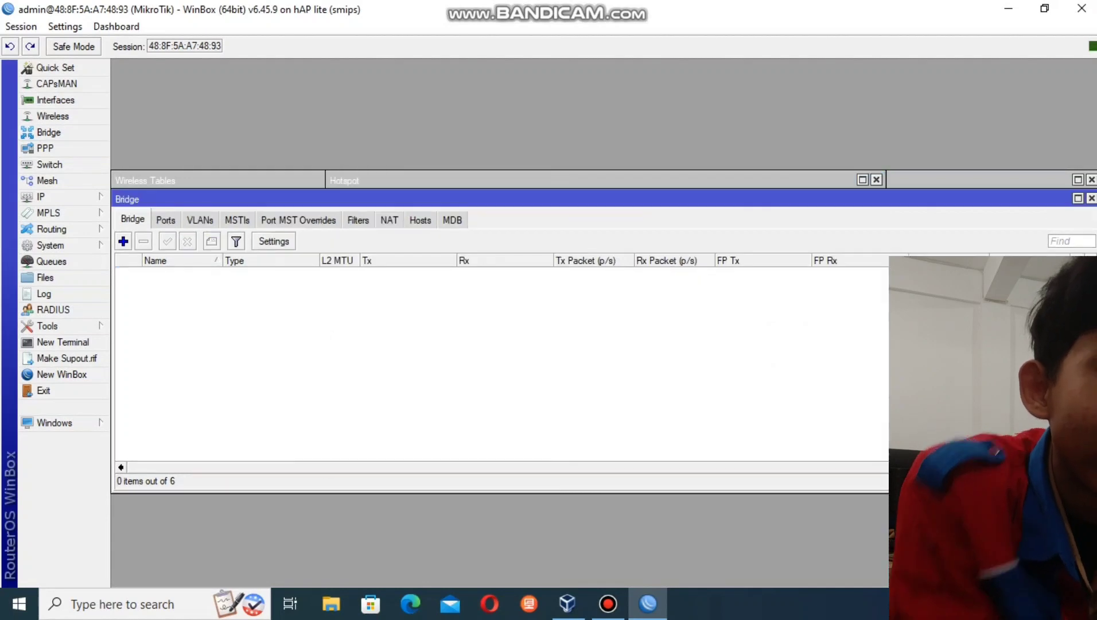
{"action": "left_click", "coordinate": [123, 241]}
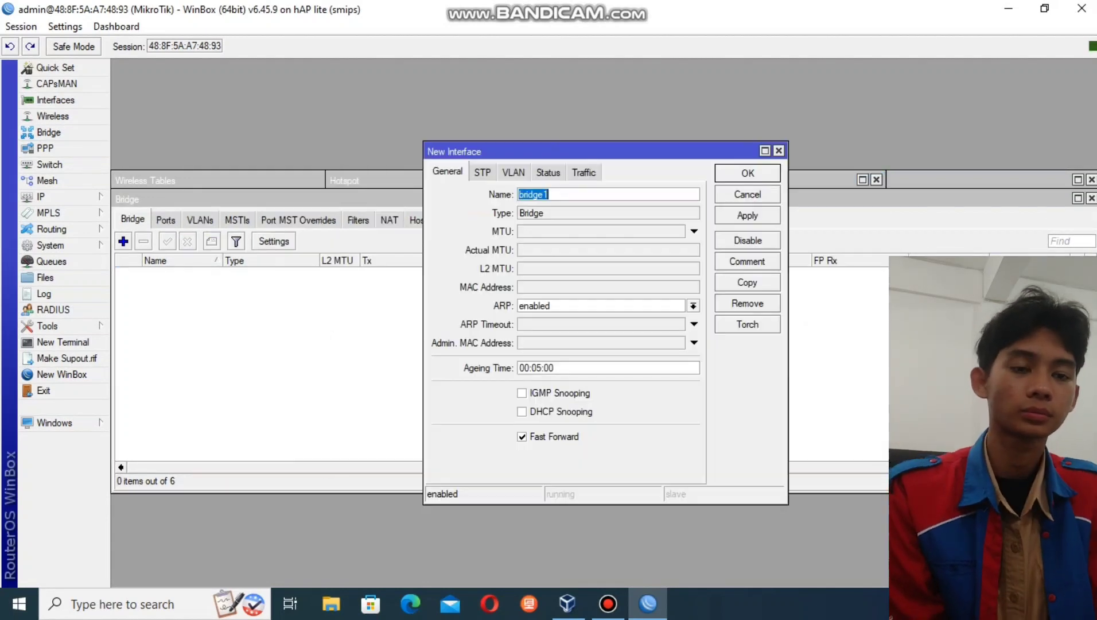
{"action": "left_click", "coordinate": [747, 215]}
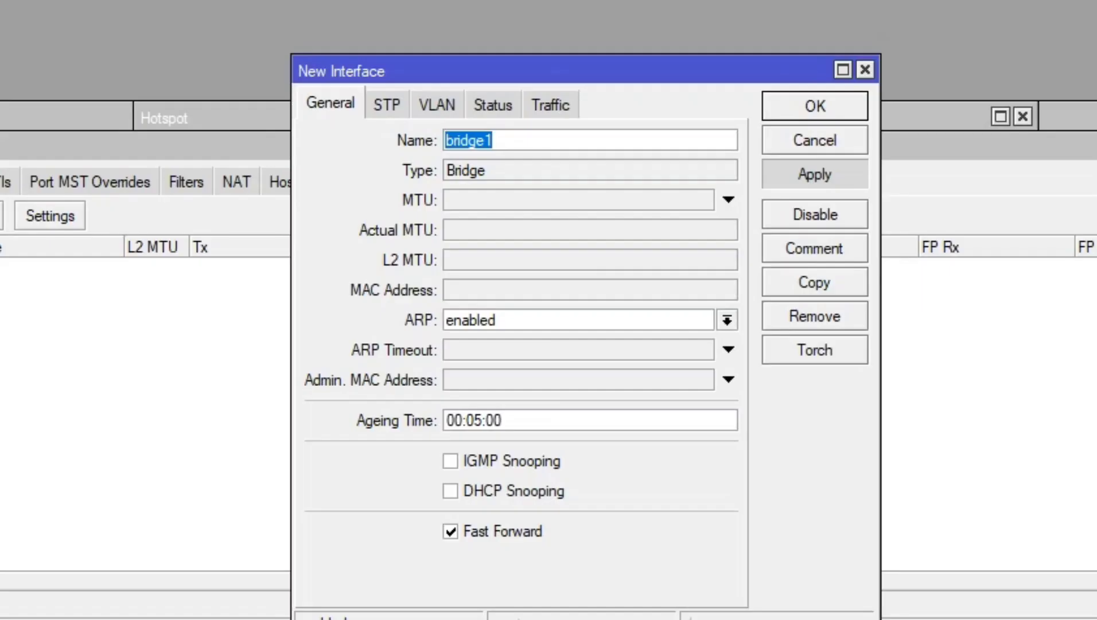
{"action": "left_click", "coordinate": [815, 106]}
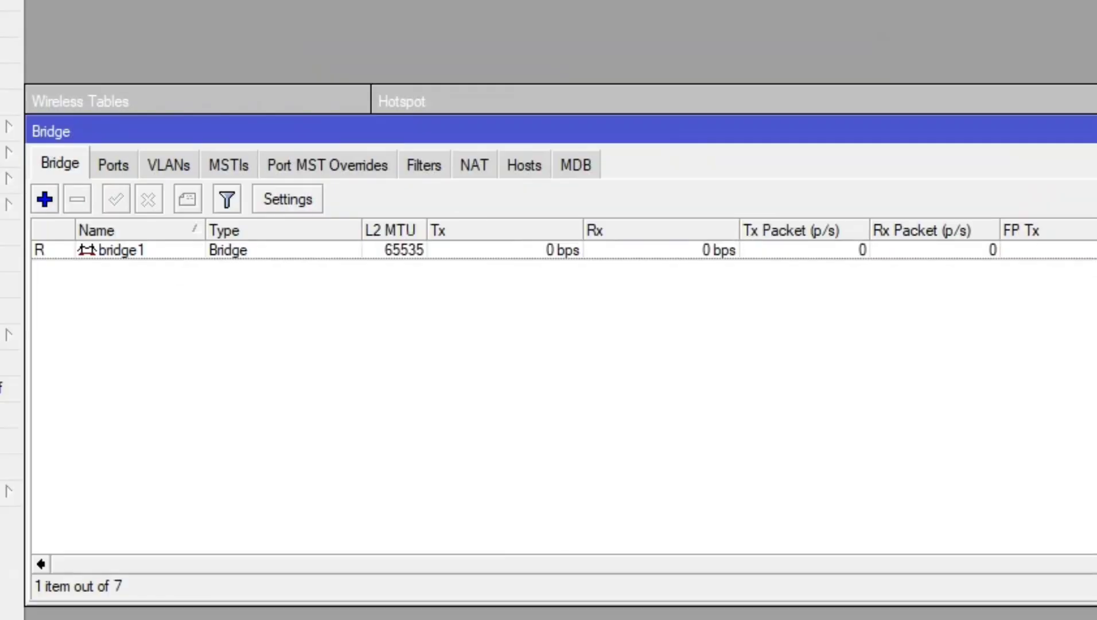
- Add ether2, ether3 and ether4 as ports of bridge1
{"action": "left_click", "coordinate": [110, 163]}
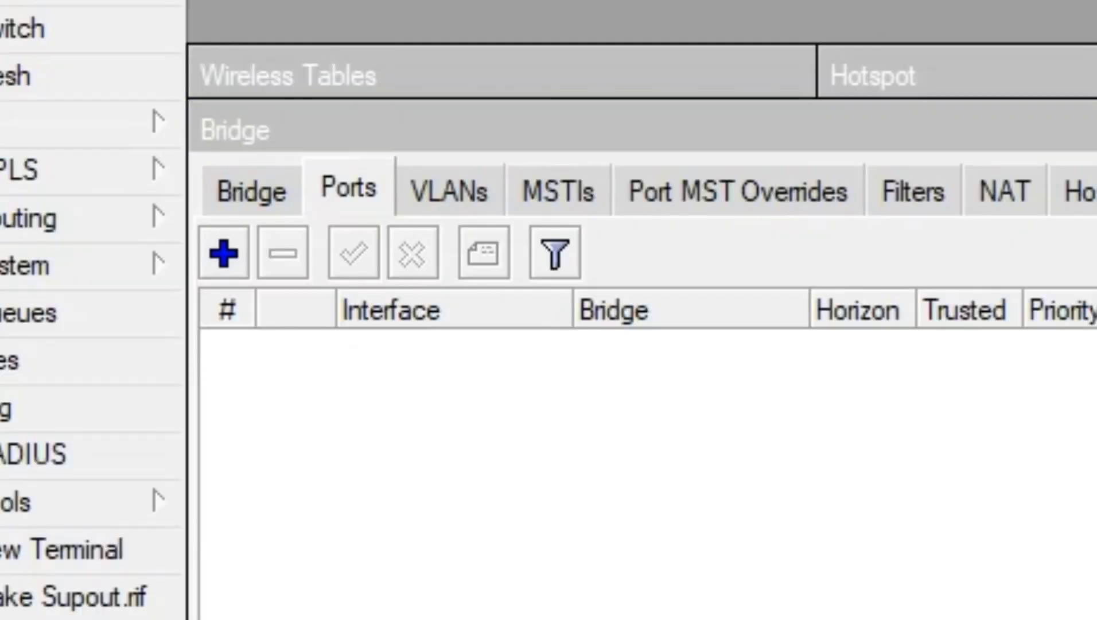
{"action": "left_click", "coordinate": [224, 252]}
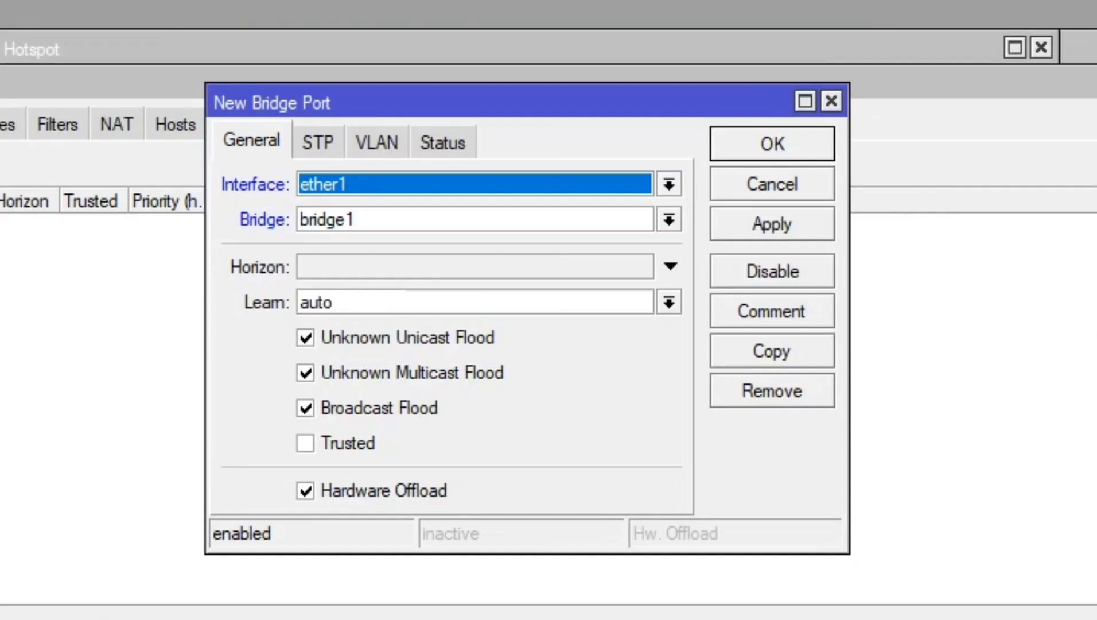
{"action": "left_click", "coordinate": [669, 183]}
{"action": "left_click", "coordinate": [344, 265]}
{"action": "key", "text": "Return"}
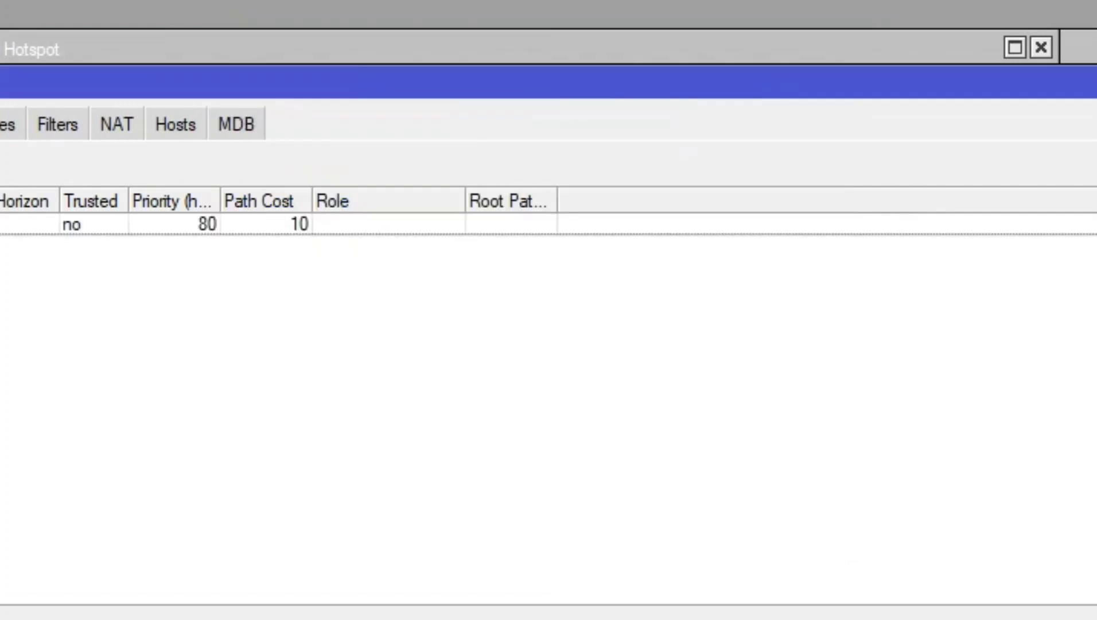
{"action": "key", "text": "Insert"}
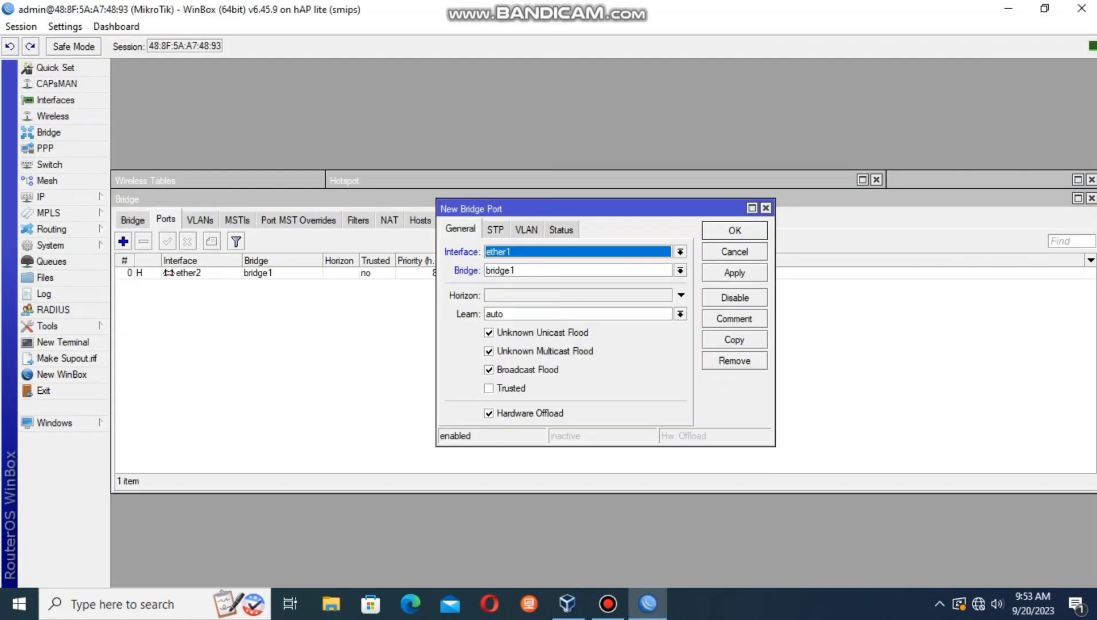
{"action": "left_click", "coordinate": [681, 252]}
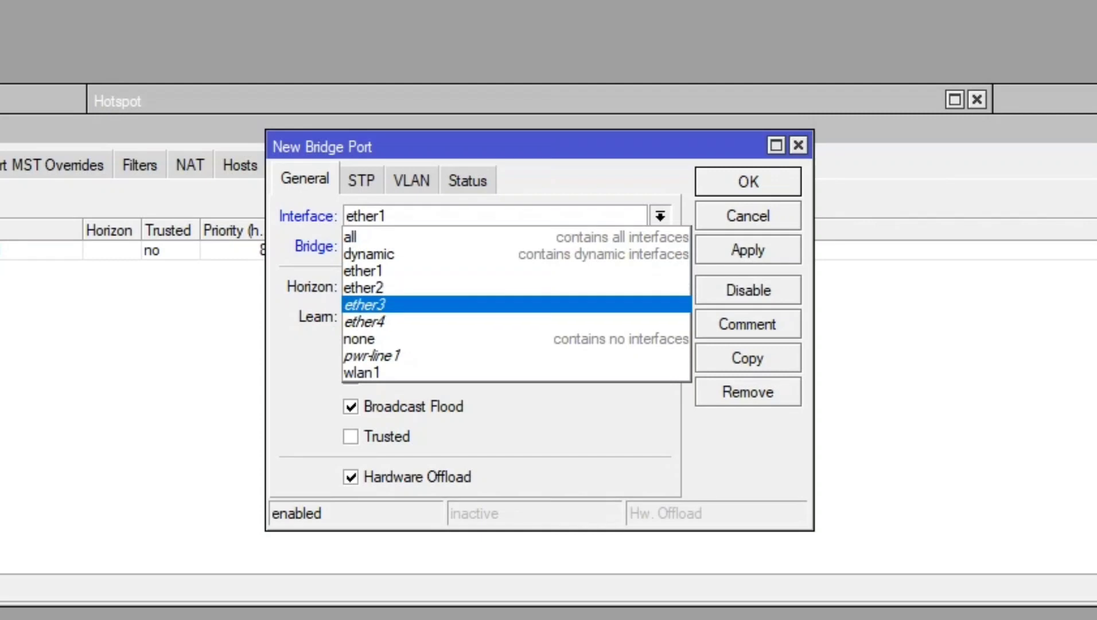
{"action": "left_click", "coordinate": [574, 306]}
{"action": "key", "text": "Return"}
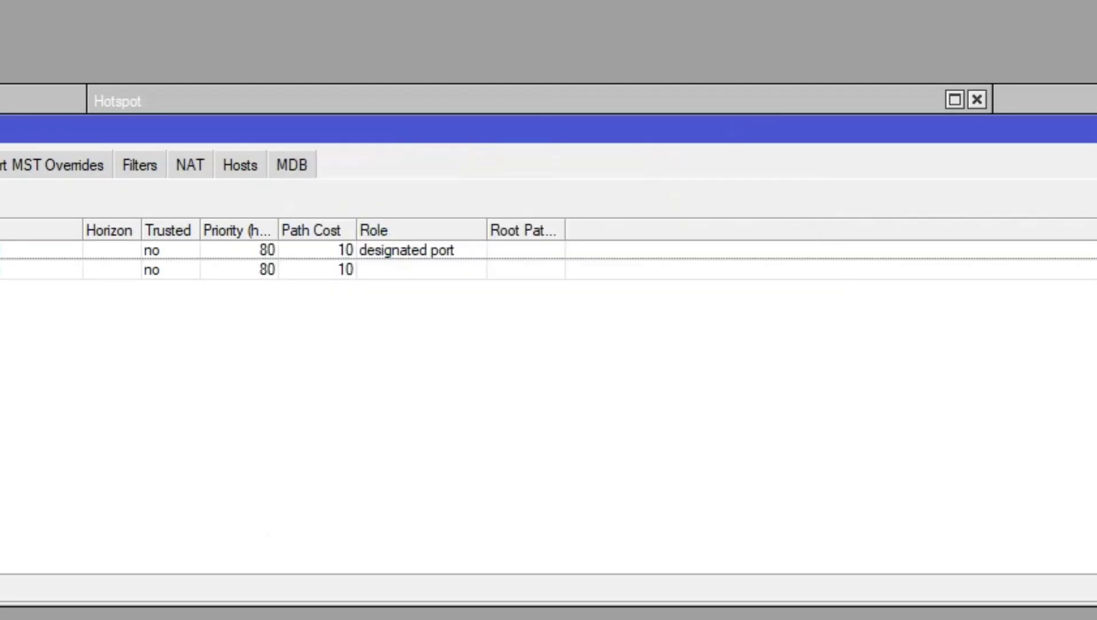
{"action": "key", "text": "Insert"}
{"action": "left_click", "coordinate": [660, 215]}
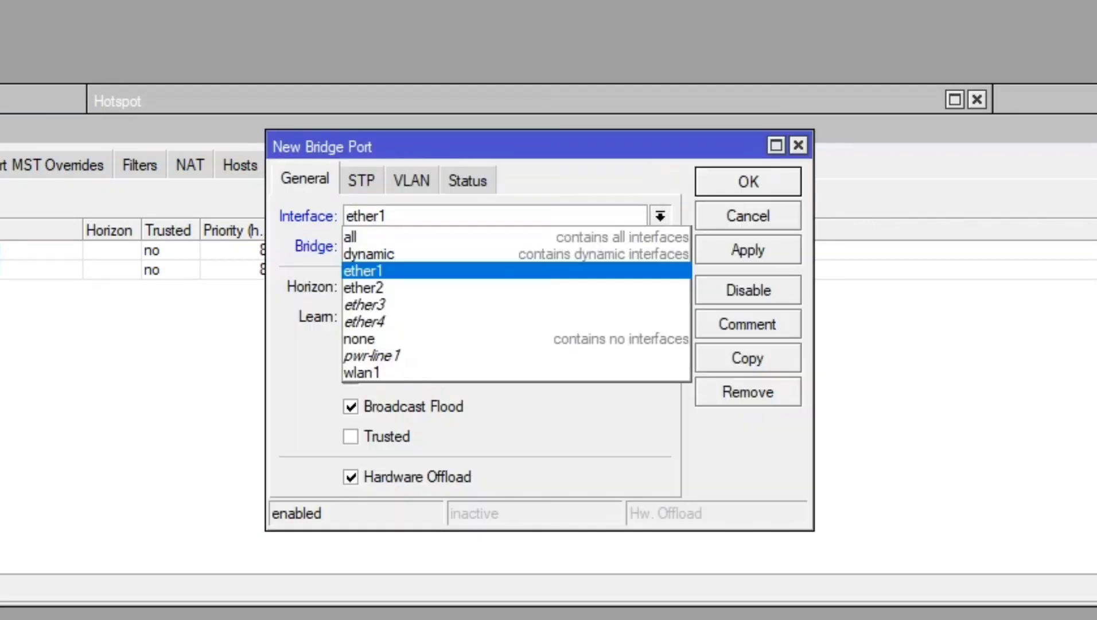
{"action": "left_click", "coordinate": [551, 323]}
{"action": "key", "text": "Return"}
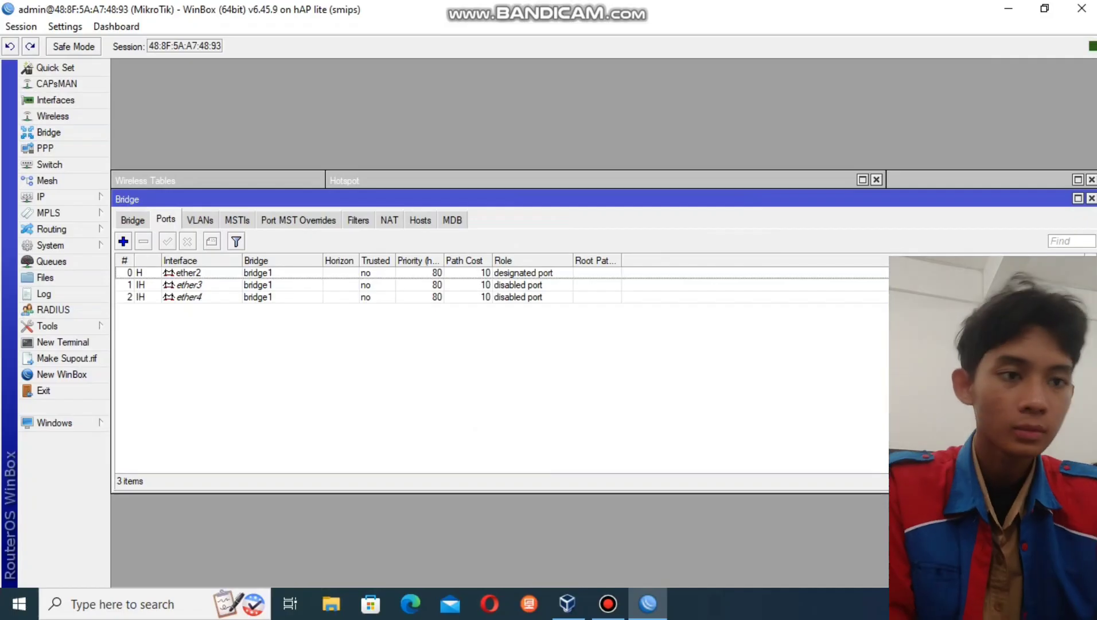
{"action": "left_click", "coordinate": [132, 220]}
- Assign the address 30.0.0.1/8 to bridge1
{"action": "left_click", "coordinate": [42, 197]}
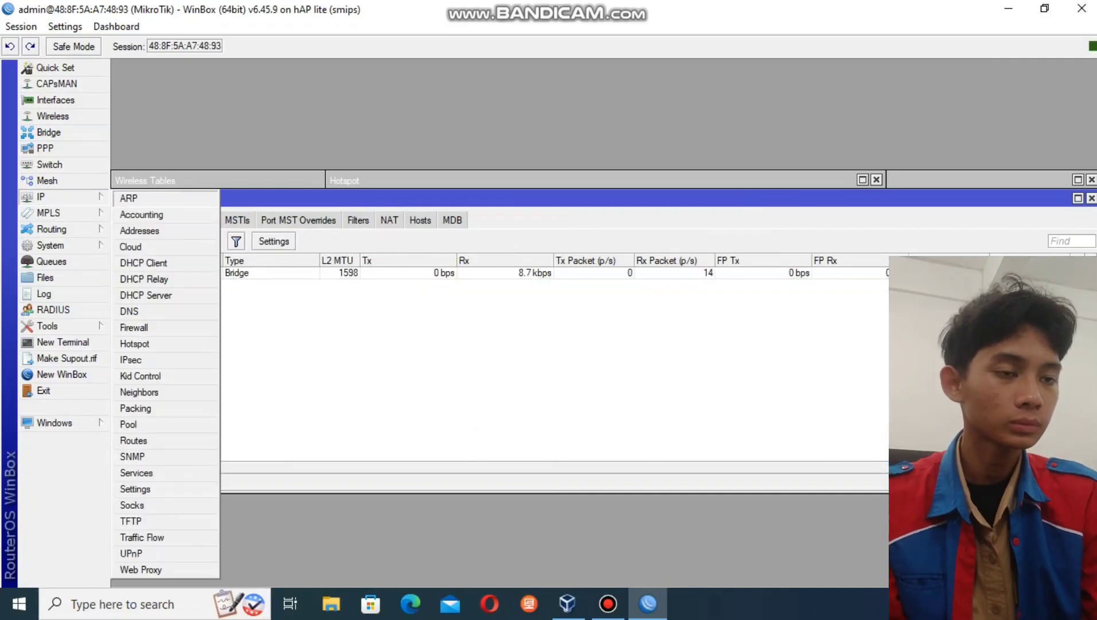
{"action": "left_click", "coordinate": [148, 230]}
{"action": "left_click", "coordinate": [482, 212]}
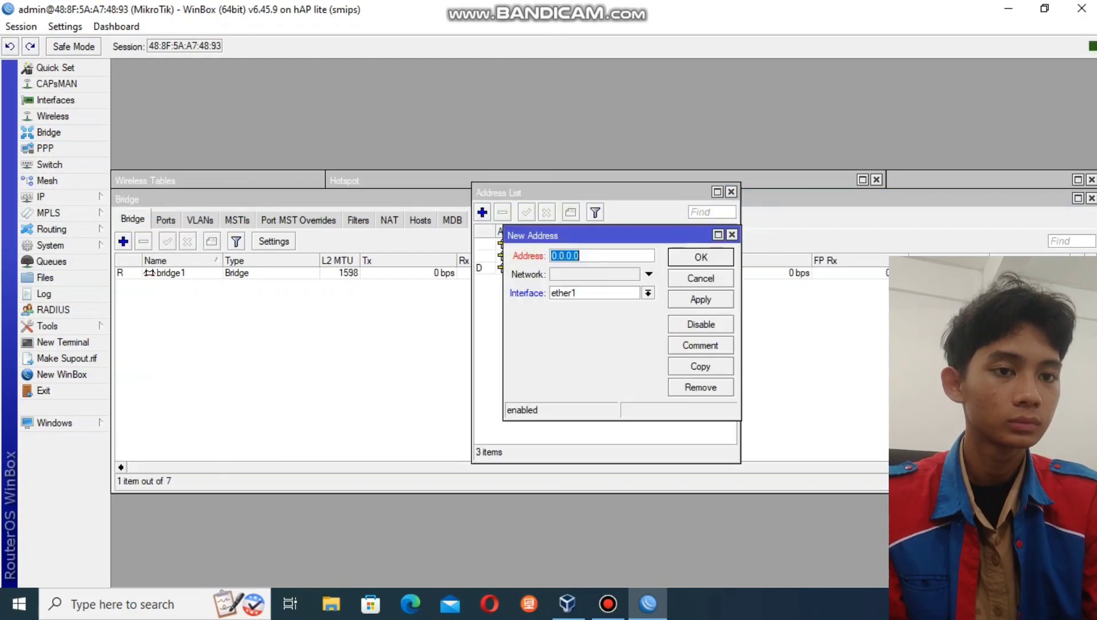
{"action": "left_click", "coordinate": [648, 293]}
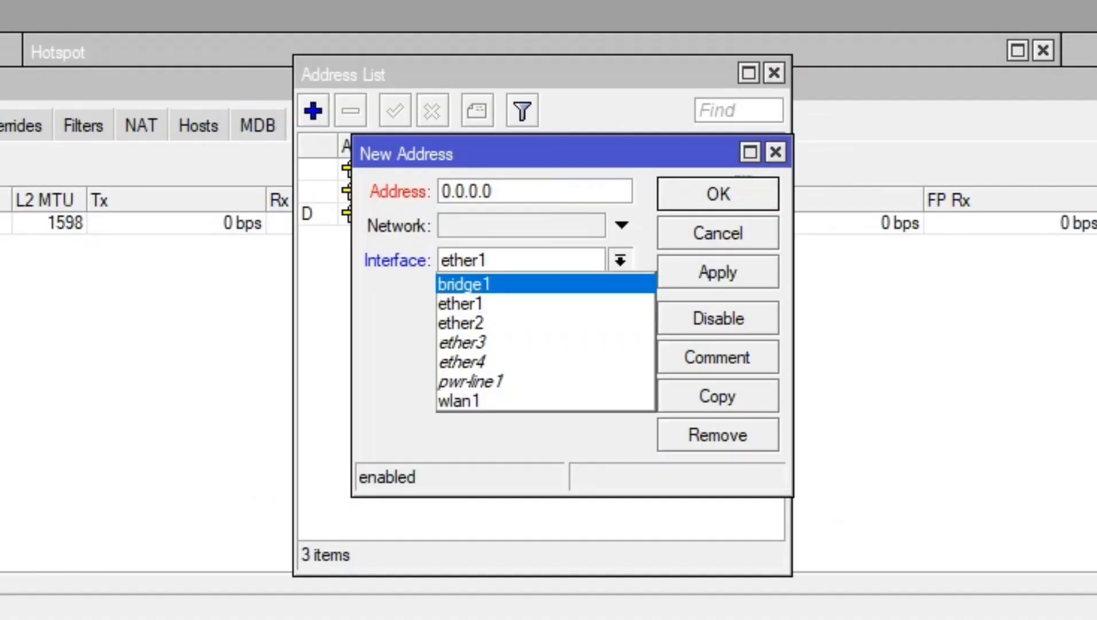
{"action": "key", "text": "Return"}
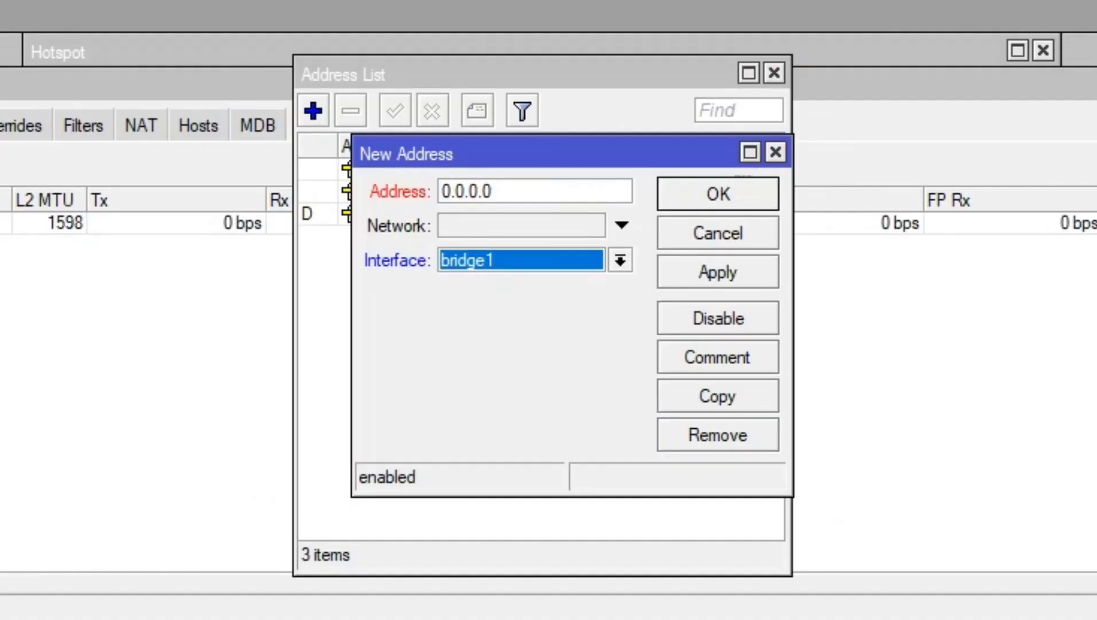
{"action": "left_click", "coordinate": [466, 192]}
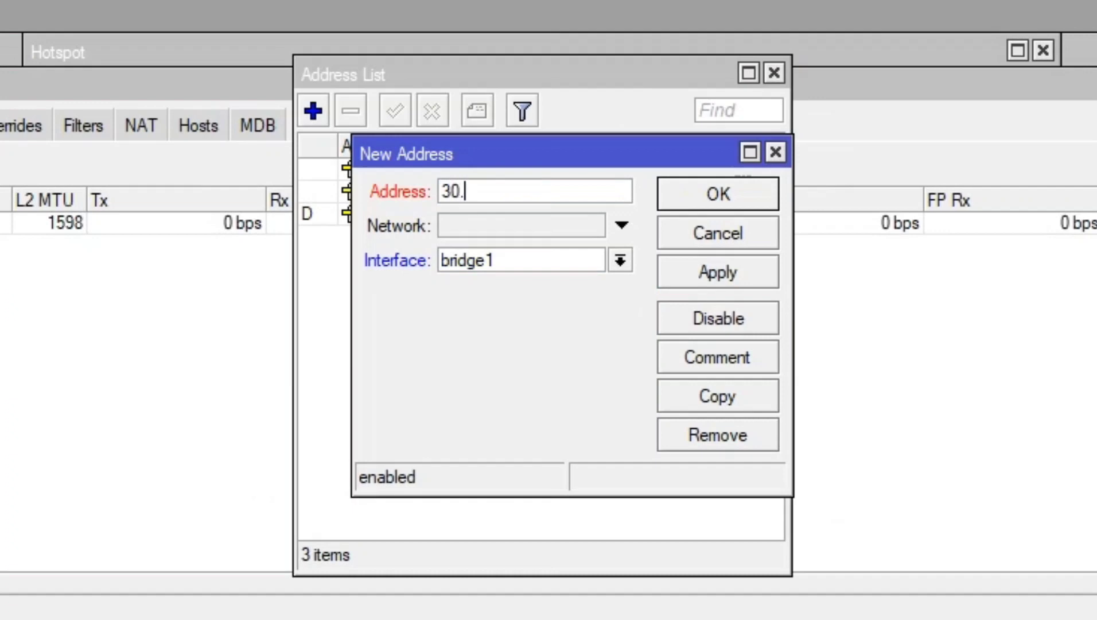
{"action": "type", "text": "30.0.0.1/8"}
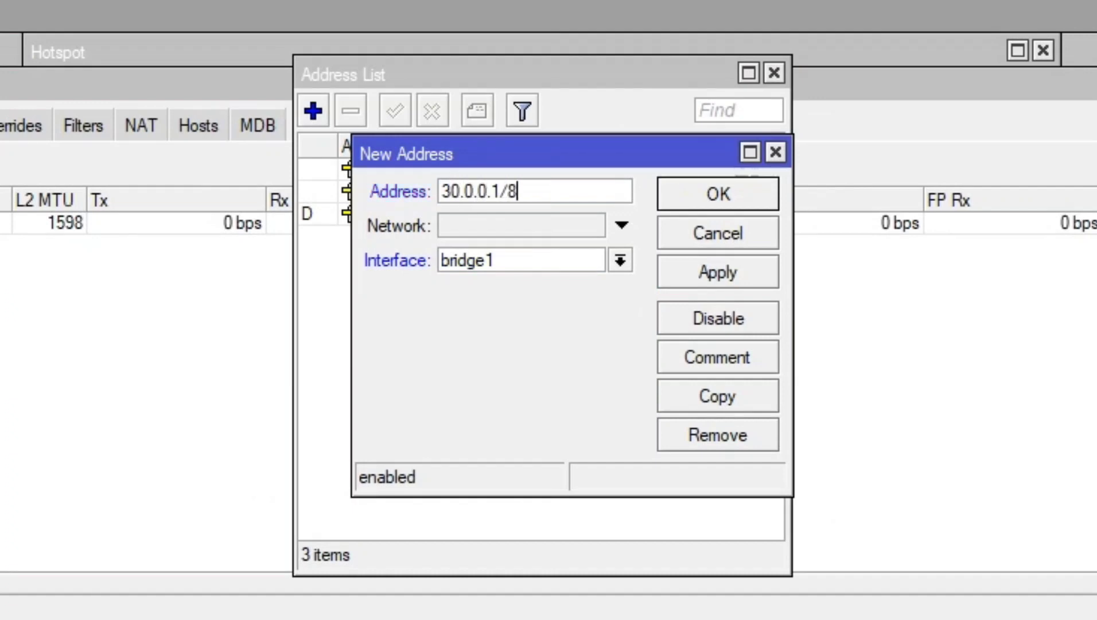
{"action": "left_click", "coordinate": [718, 272]}
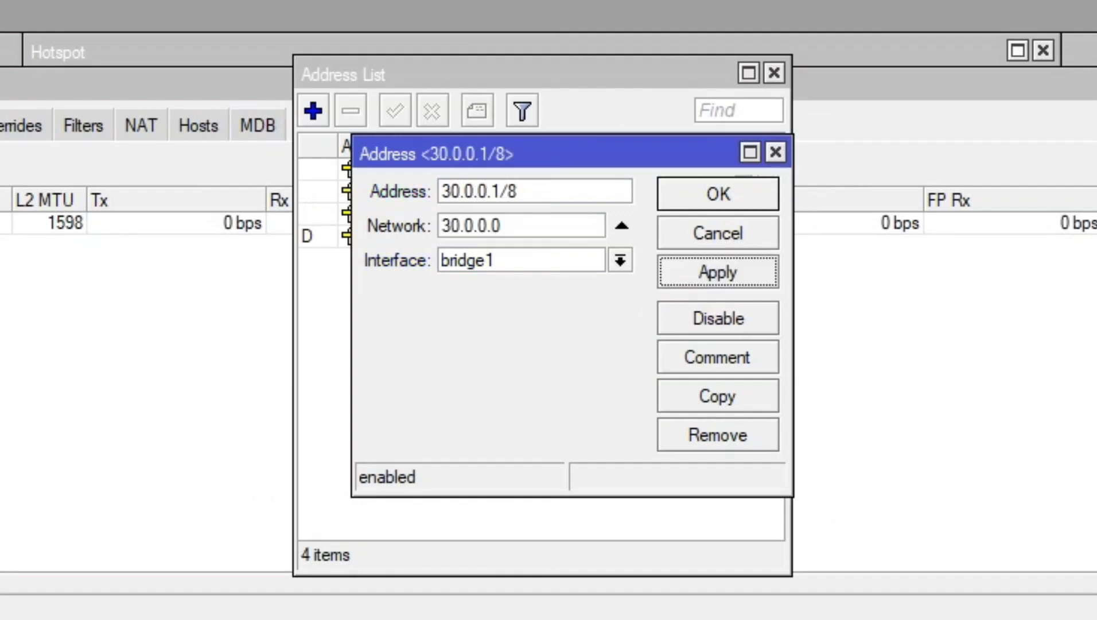
{"action": "left_click", "coordinate": [718, 194]}
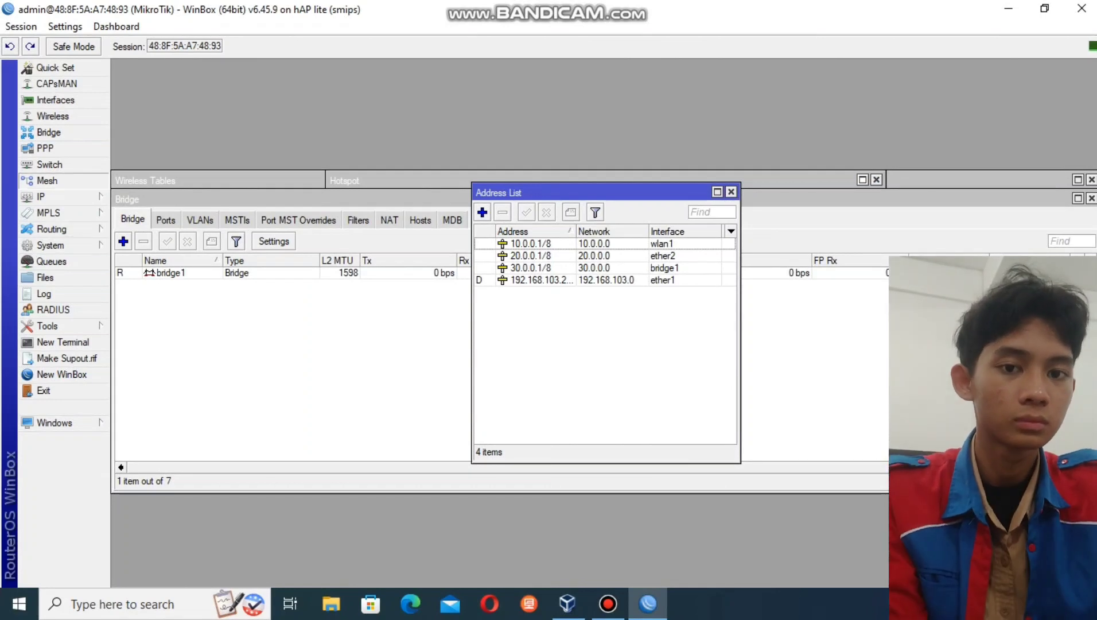
- Run DHCP Setup on bridge1, accepting the proposed values up to the lease time step
{"action": "left_click", "coordinate": [47, 181]}
{"action": "left_click", "coordinate": [40, 197]}
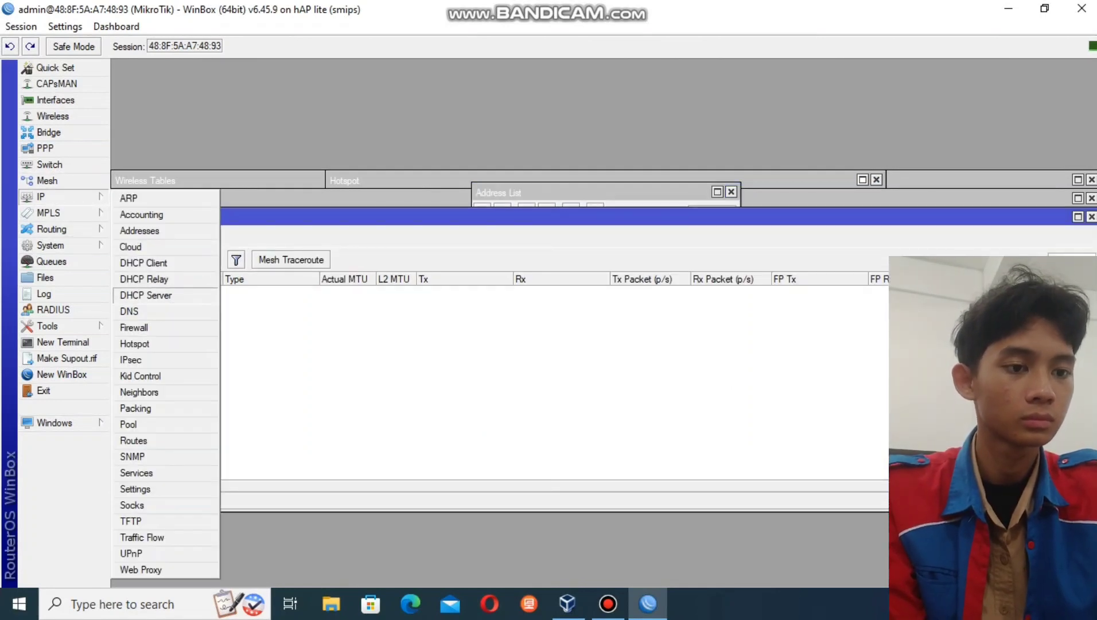
{"action": "left_click", "coordinate": [145, 295]}
{"action": "left_click", "coordinate": [482, 223]}
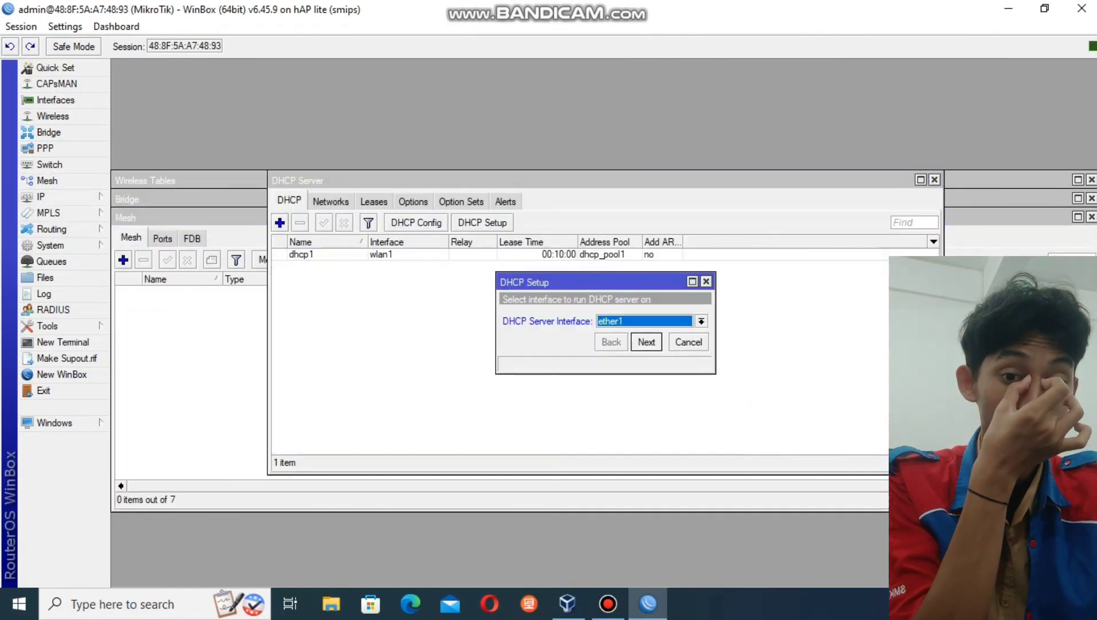
{"action": "key", "text": "alt+Down"}
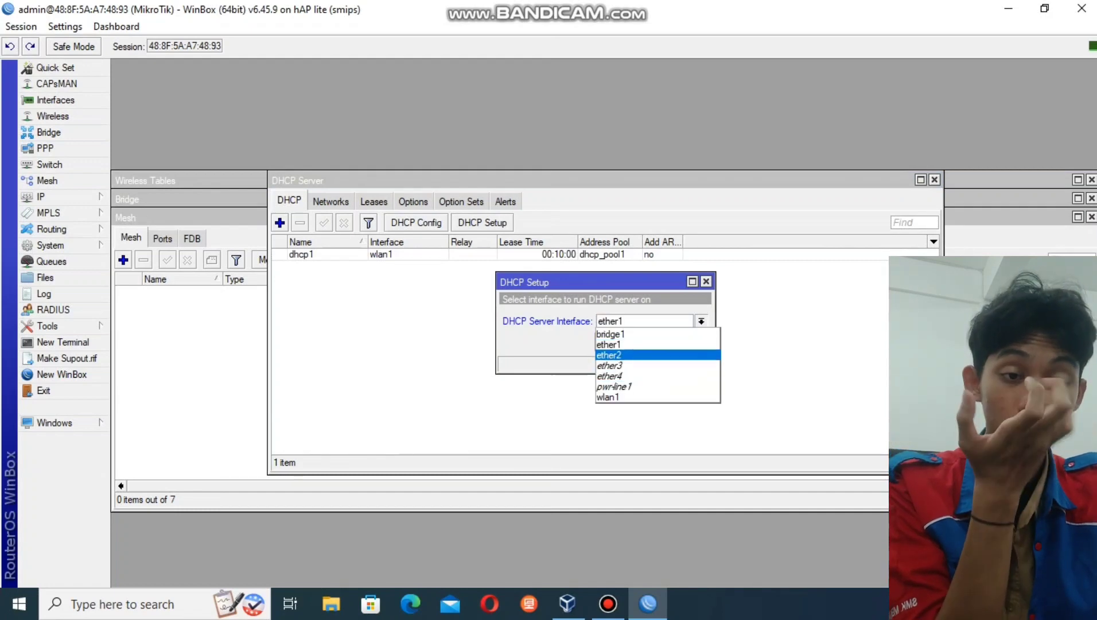
{"action": "left_click", "coordinate": [610, 334]}
{"action": "left_click", "coordinate": [646, 343]}
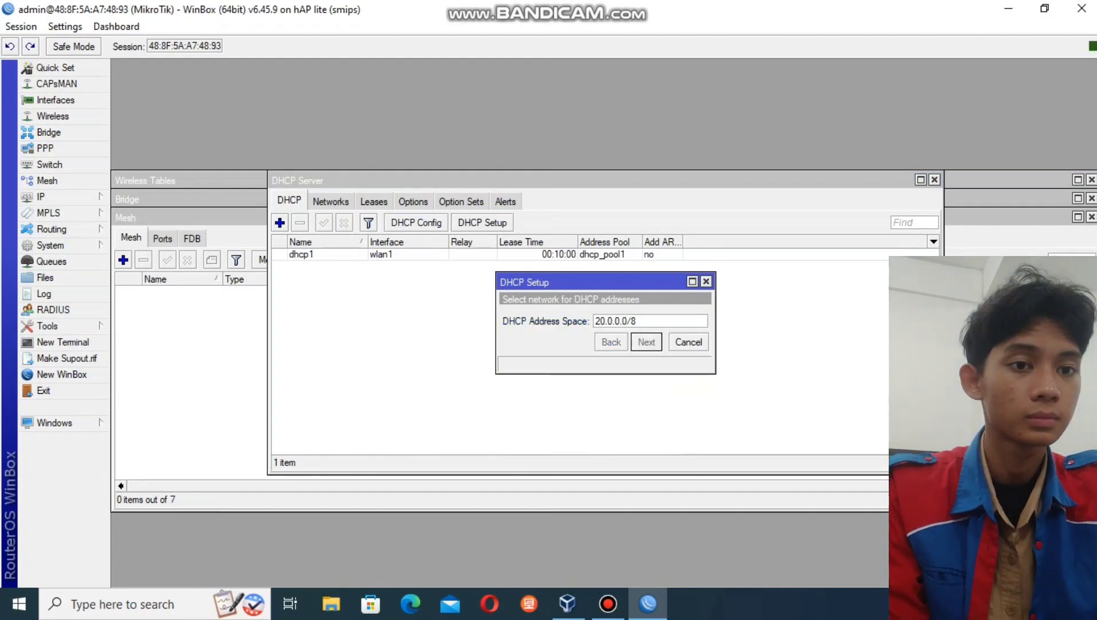
{"action": "key", "text": "Return"}
{"action": "key", "text": "Return"}
{"action": "key", "text": "Return"}
{"action": "key", "text": "Return"}
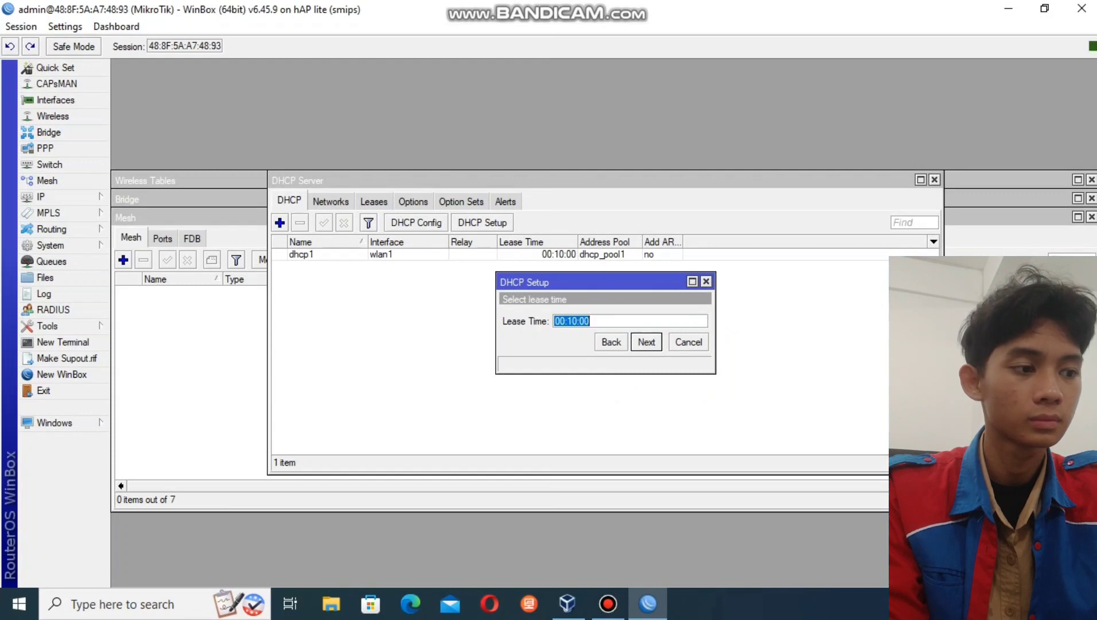
{"action": "key", "text": "Return"}
{"action": "key", "text": "Return"}
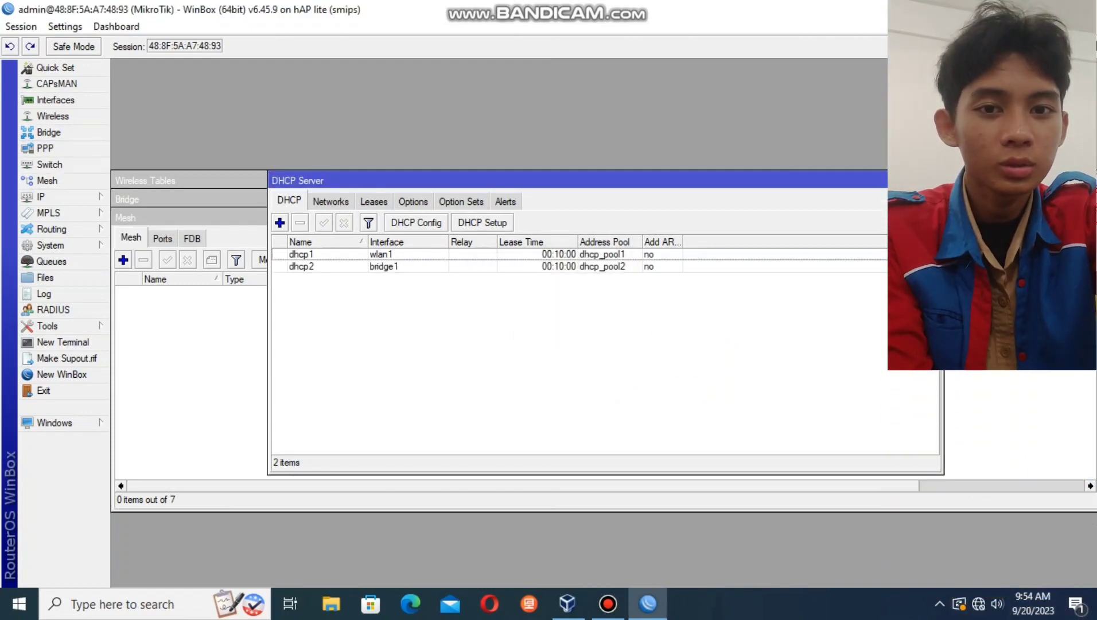
- Disable and re-enable the PC's Ethernet adapter in Network Connections, then close the window
{"action": "right_click", "coordinate": [979, 603]}
{"action": "left_click", "coordinate": [968, 583]}
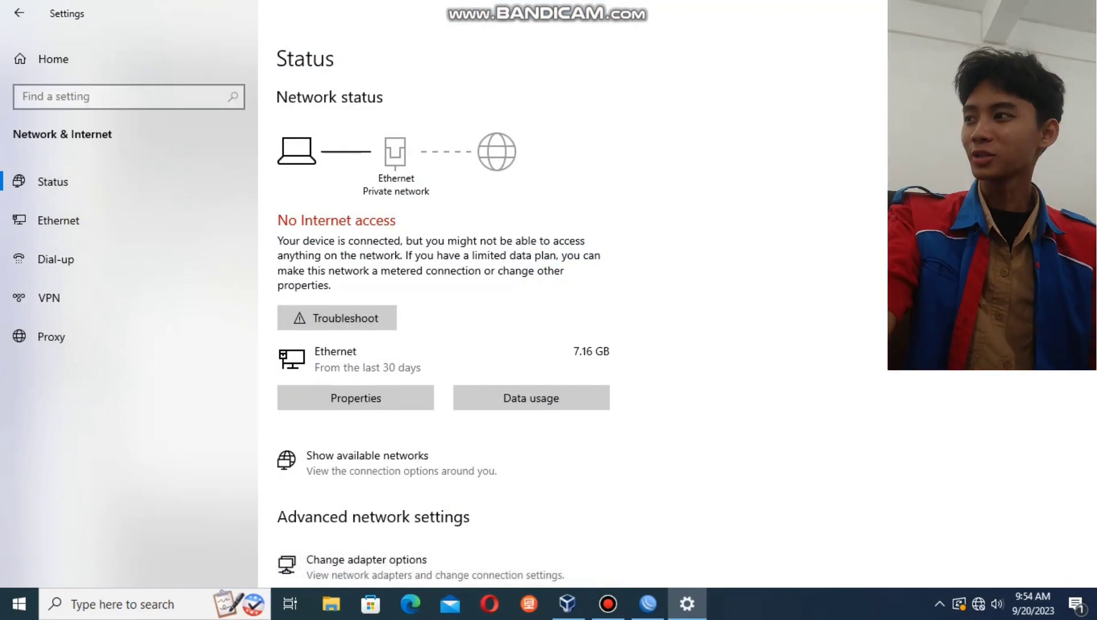
{"action": "left_click", "coordinate": [367, 560]}
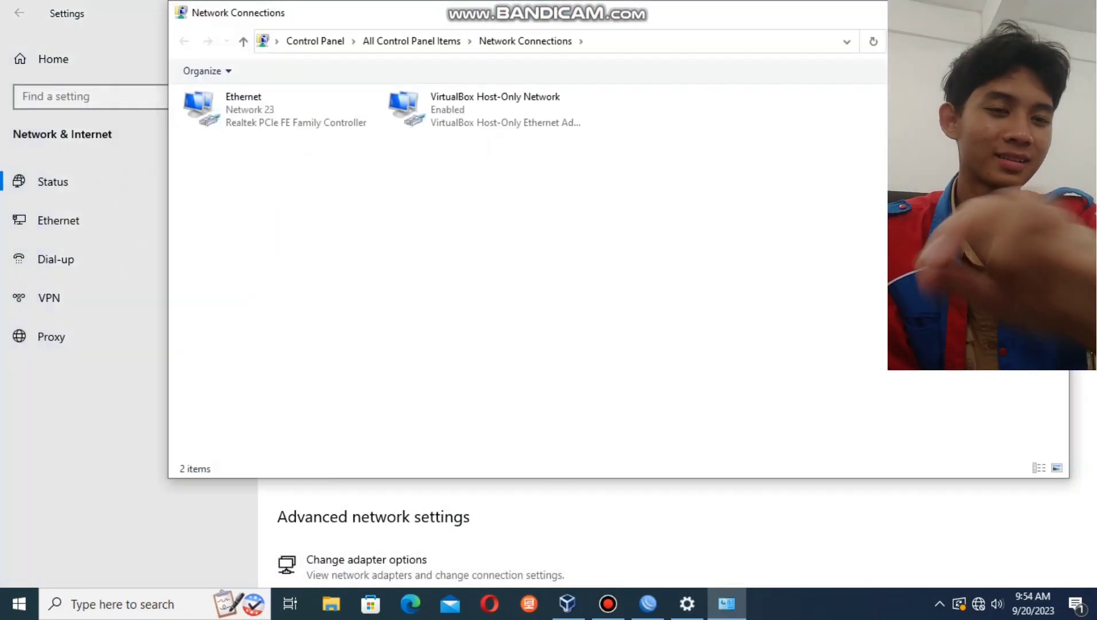
{"action": "right_click", "coordinate": [251, 121]}
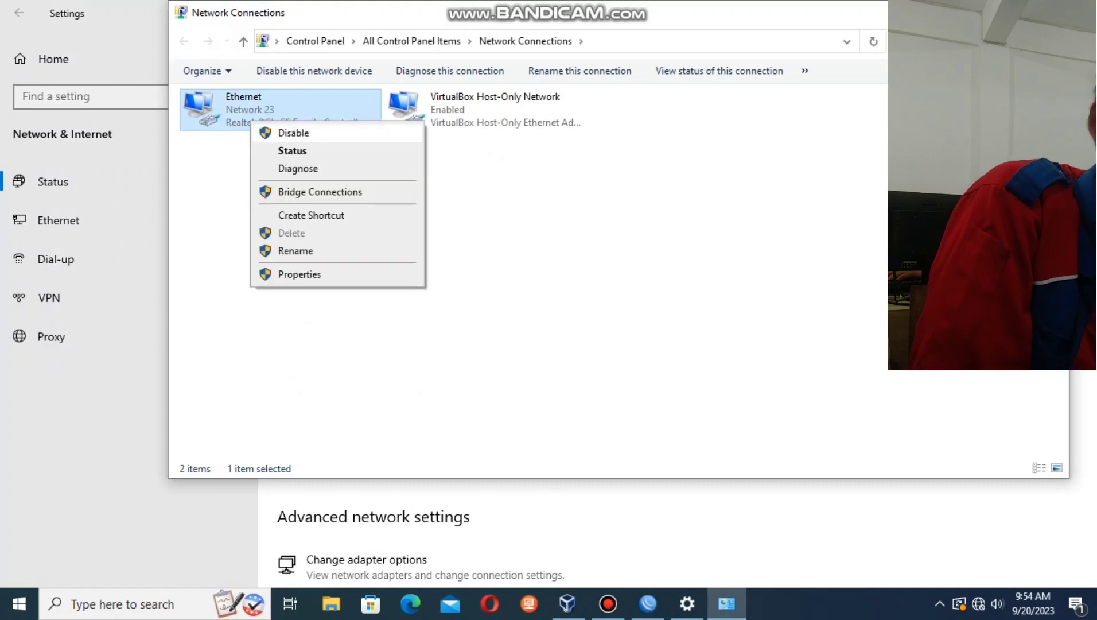
{"action": "left_click", "coordinate": [293, 133]}
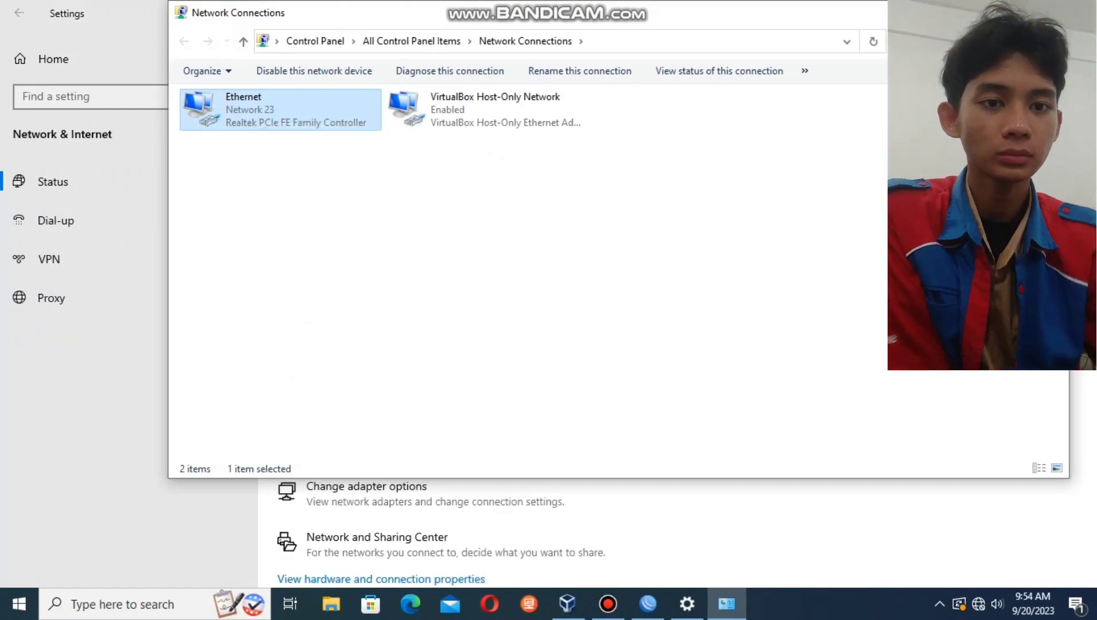
{"action": "right_click", "coordinate": [245, 115]}
{"action": "left_click", "coordinate": [269, 124]}
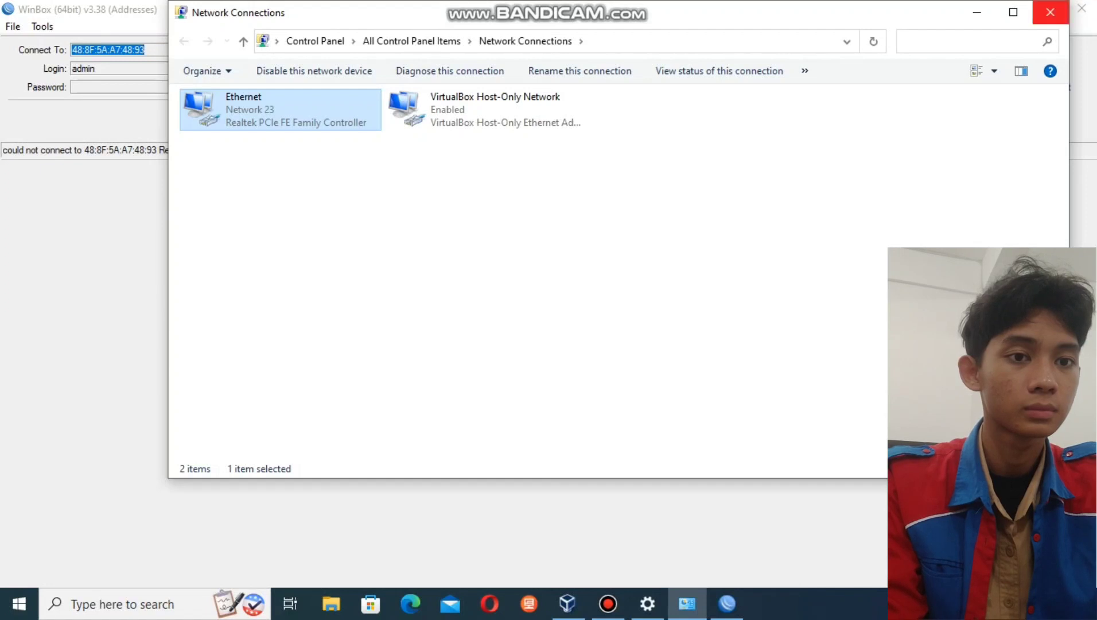
{"action": "left_click", "coordinate": [1051, 12]}
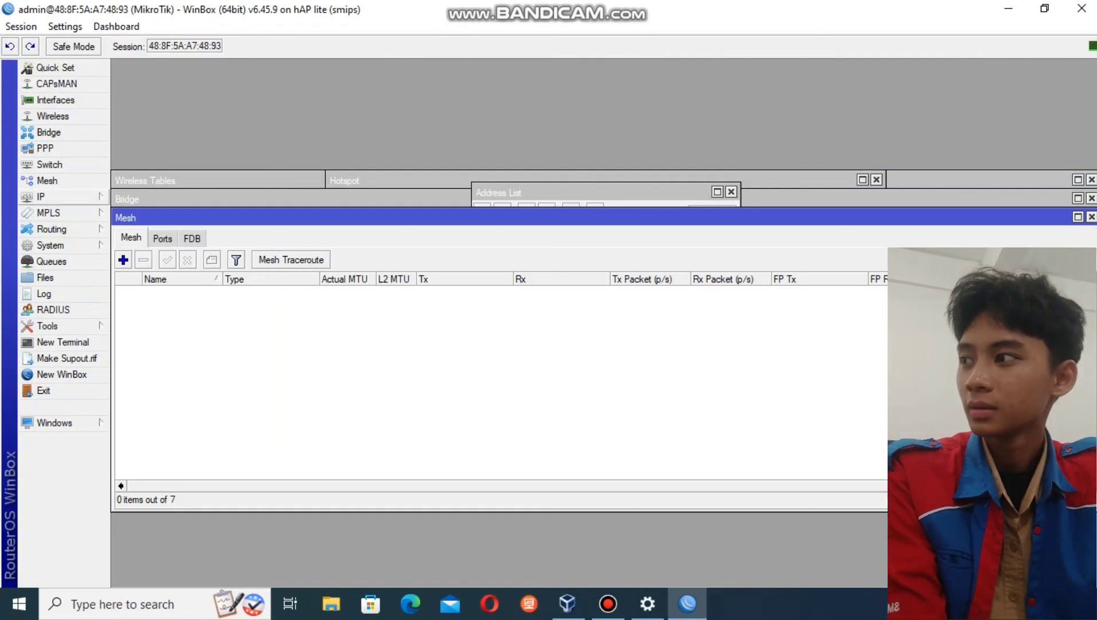
- Open IP Firewall showing the NAT rules, then minimize WinBox and close Settings
{"action": "left_click", "coordinate": [63, 197]}
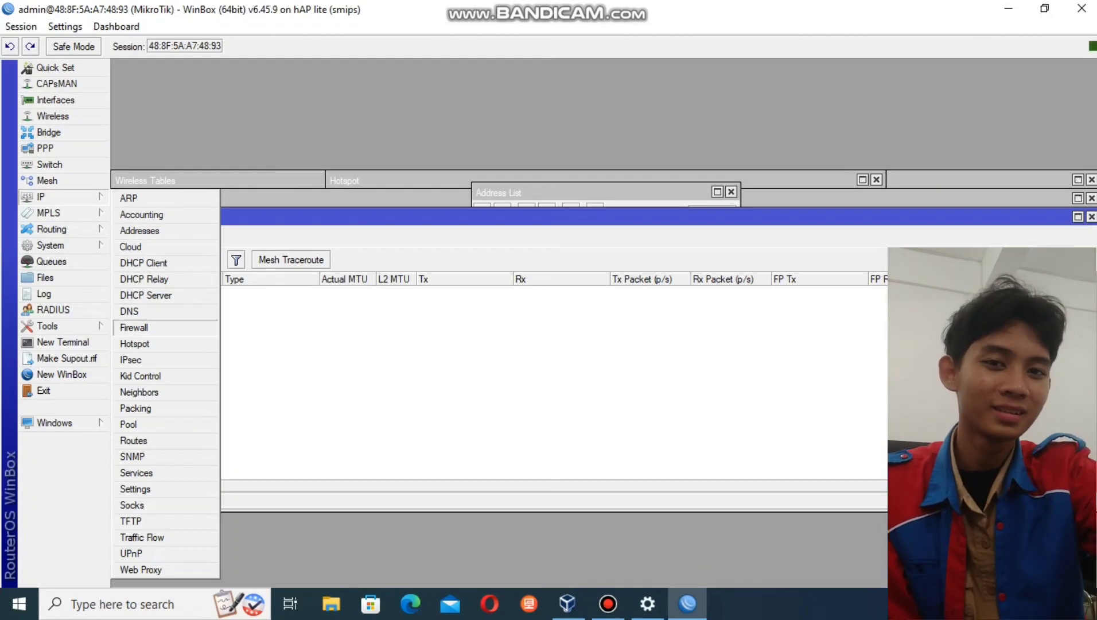
{"action": "left_click", "coordinate": [134, 327]}
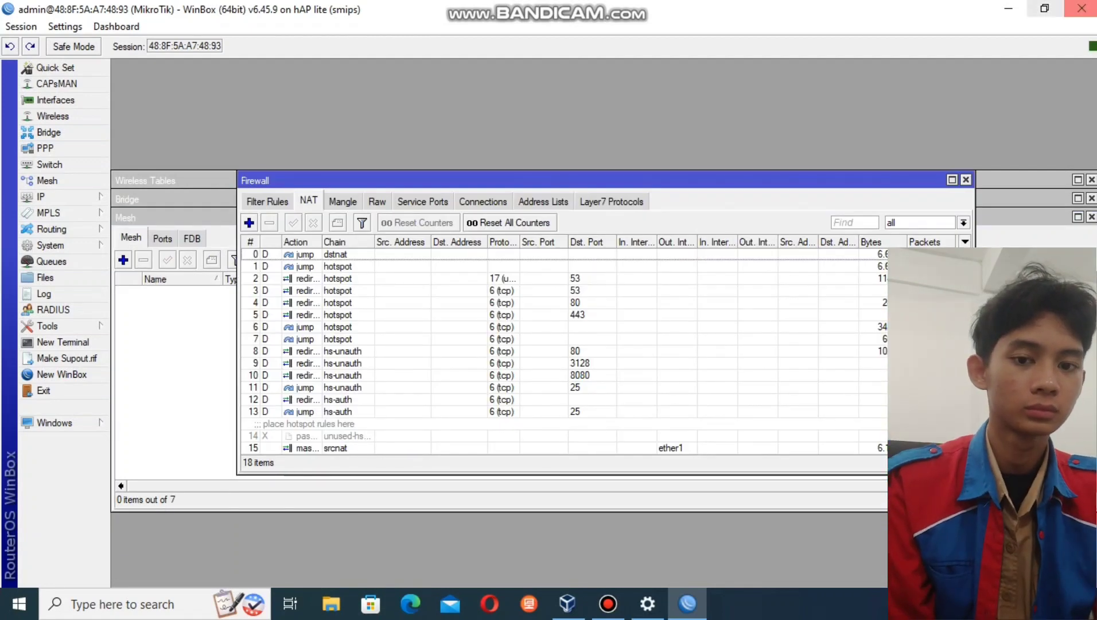
{"action": "left_click", "coordinate": [1008, 9]}
{"action": "left_click", "coordinate": [1083, 13]}
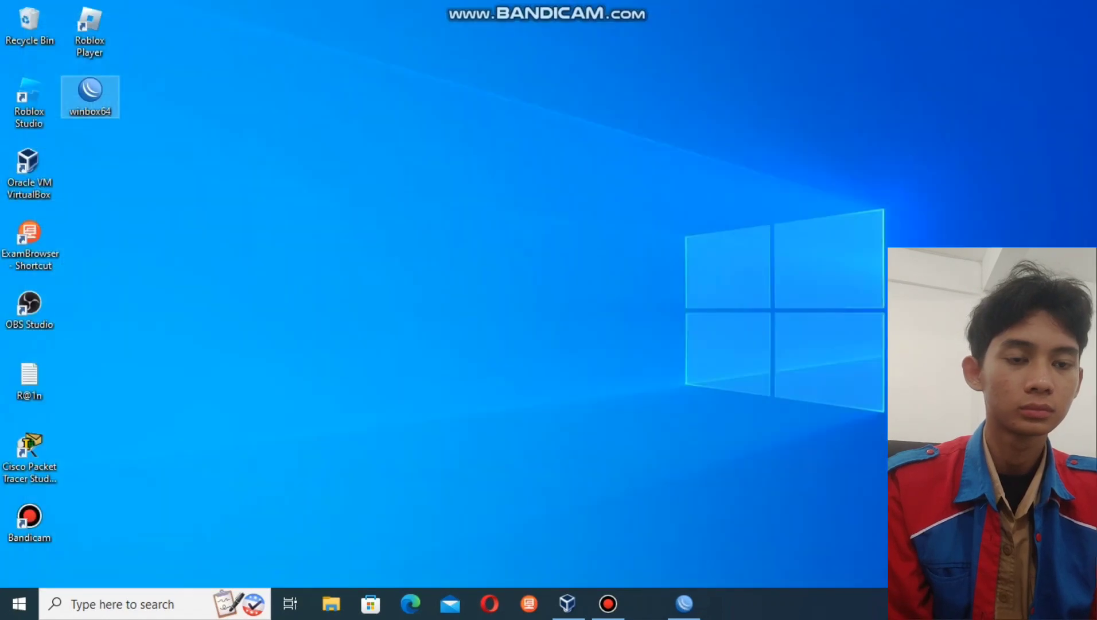
- Launch Microsoft Edge, load youtube.com to test access, then restore WinBox
{"action": "left_click", "coordinate": [122, 604]}
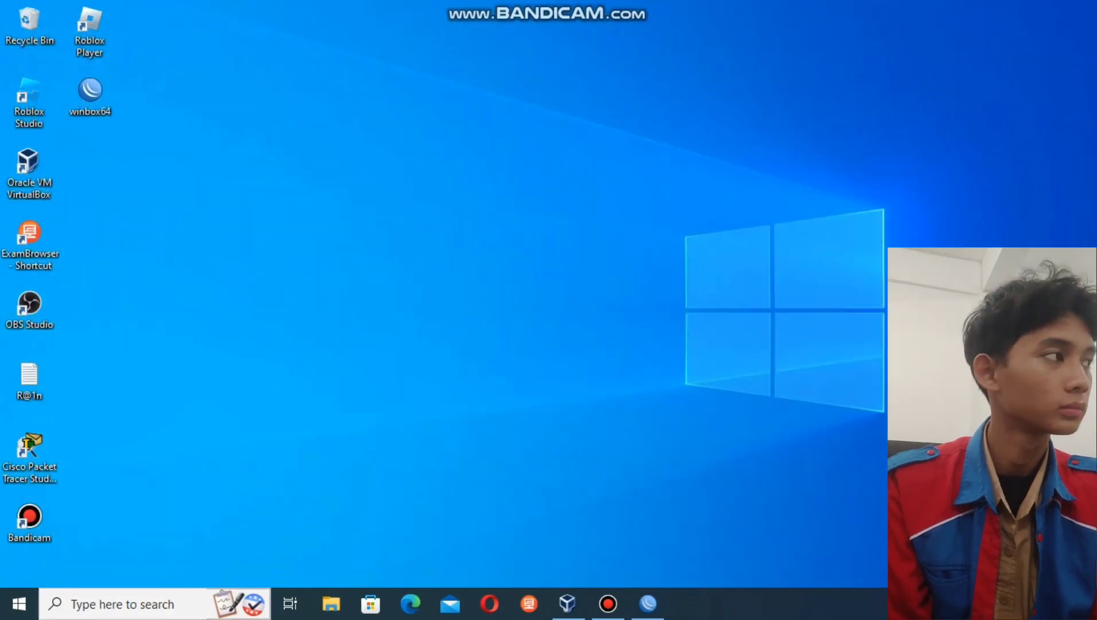
{"action": "type", "text": "g"}
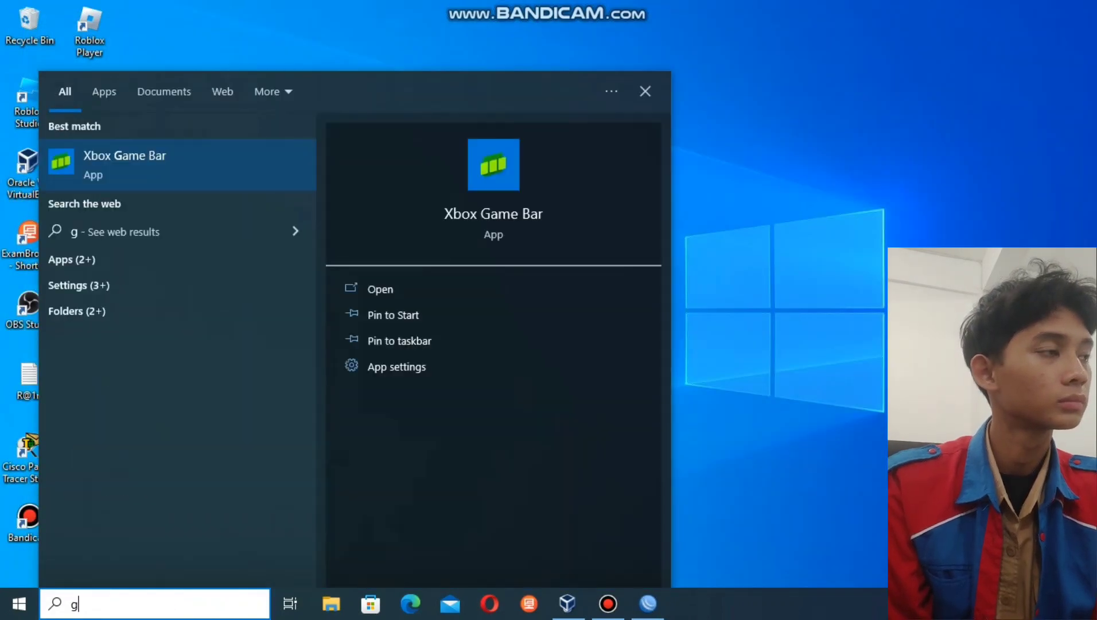
{"action": "left_click", "coordinate": [410, 603]}
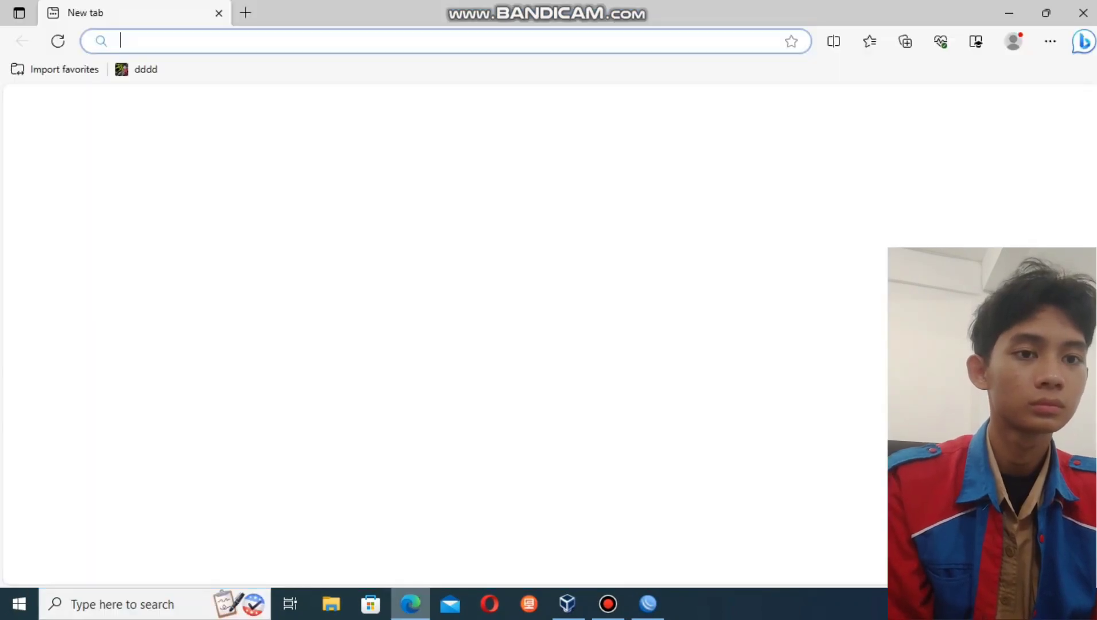
{"action": "type", "text": "youtube.com"}
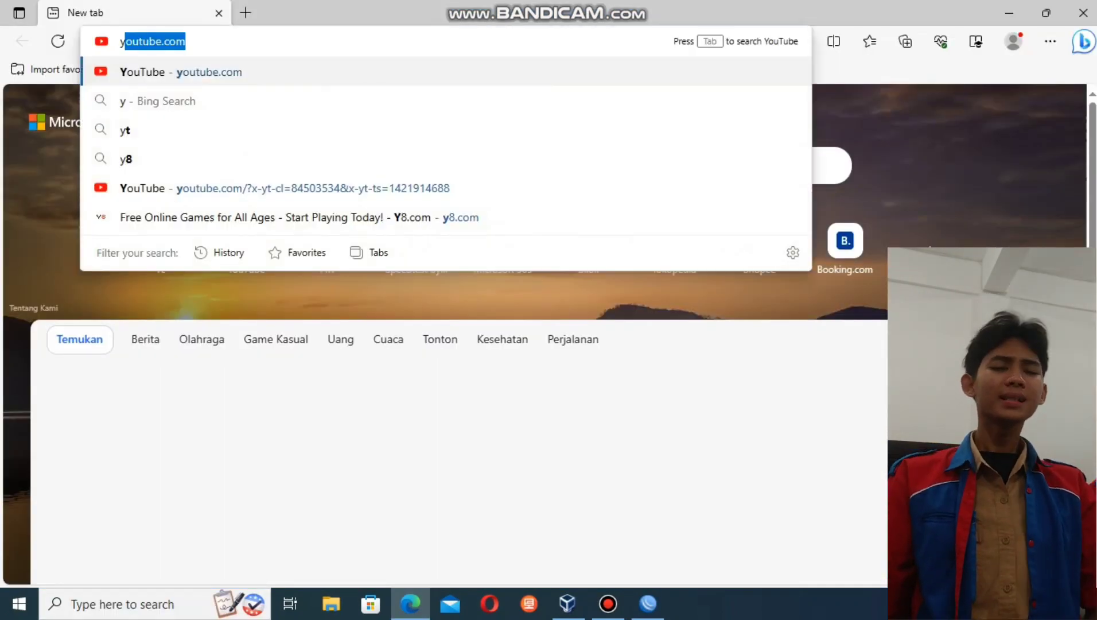
{"action": "key", "text": "Return"}
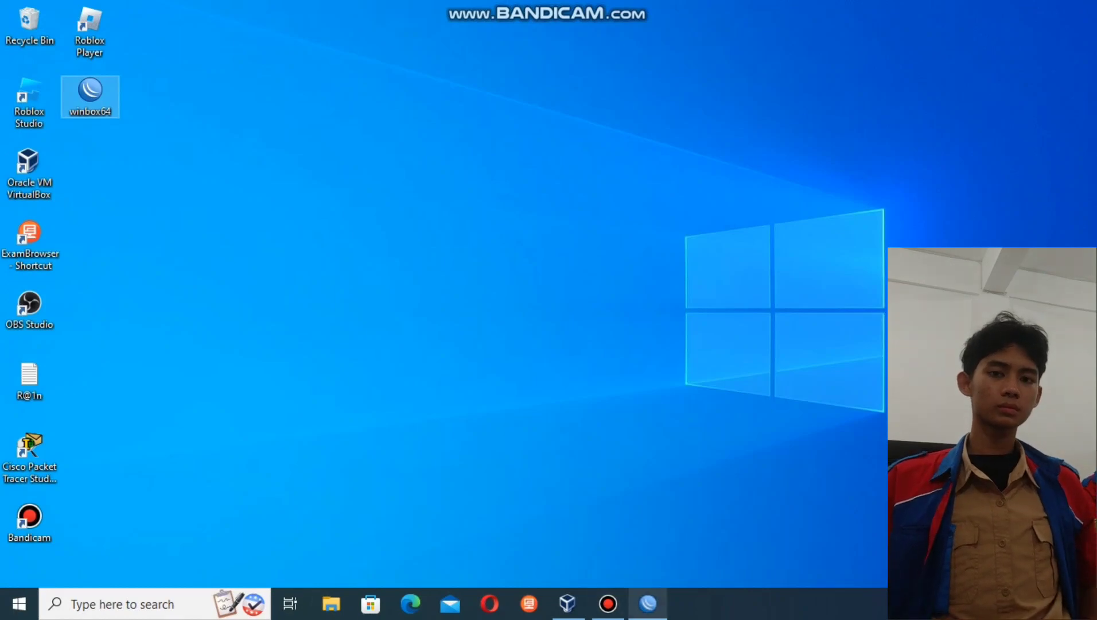
{"action": "left_click", "coordinate": [648, 603]}
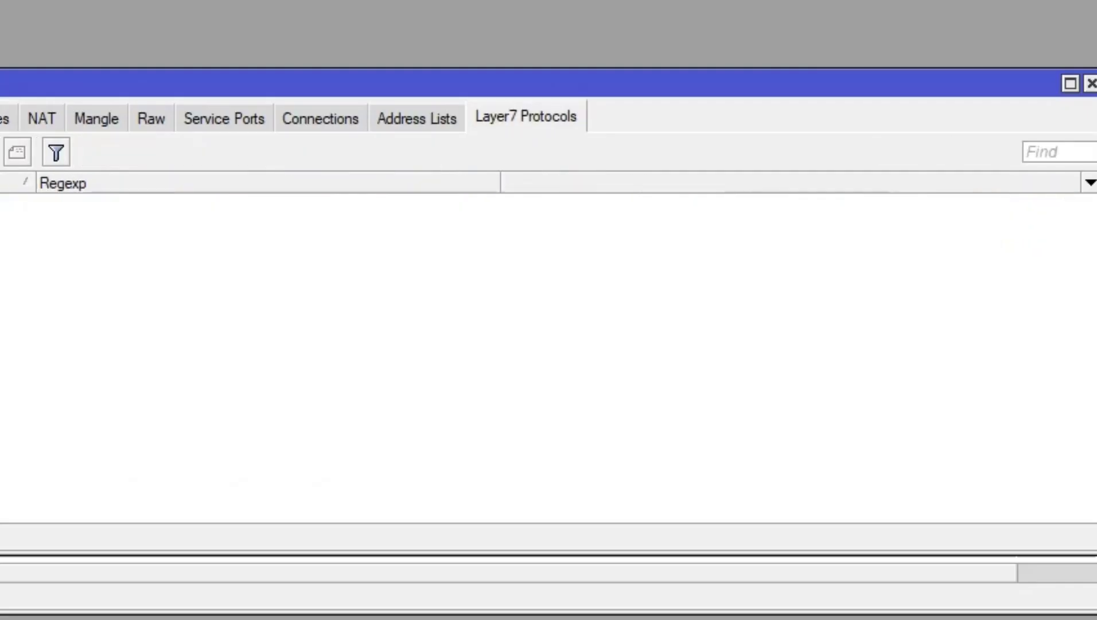
- Create Layer7 protocol 'youtube' with a regexp matching youtube.com, then go to Filter Rules
{"action": "key", "text": "Insert"}
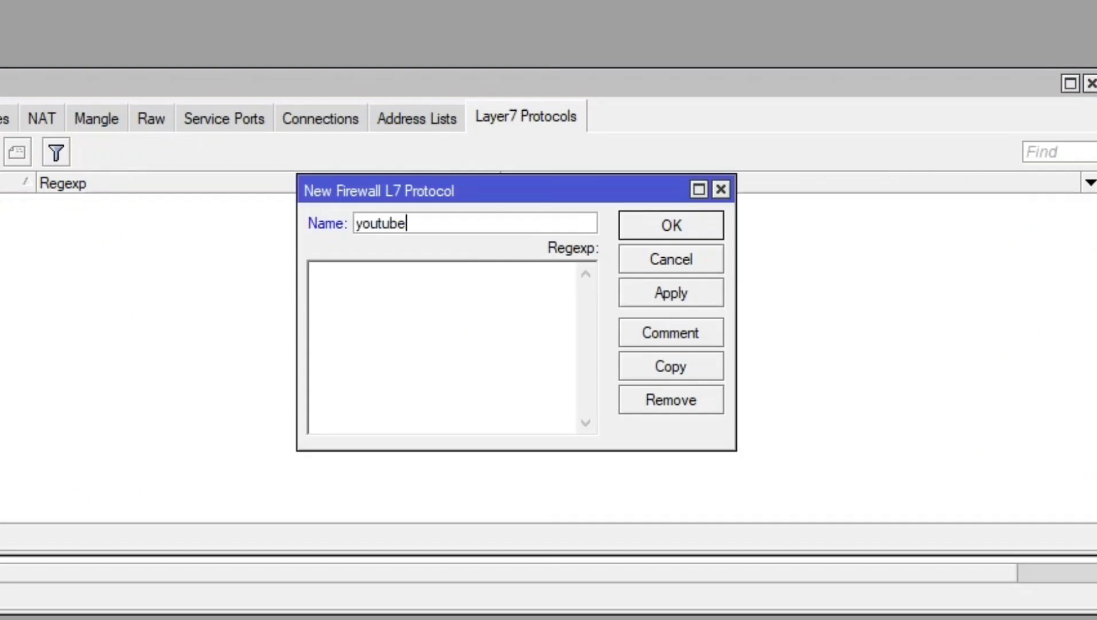
{"action": "left_click", "coordinate": [311, 271]}
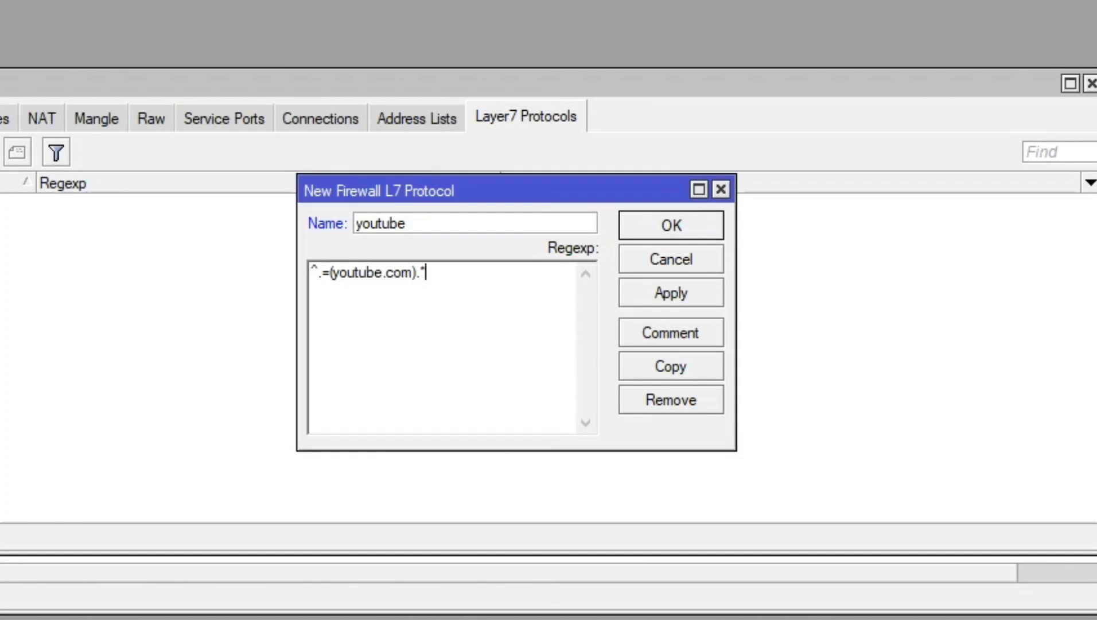
{"action": "left_click", "coordinate": [671, 293]}
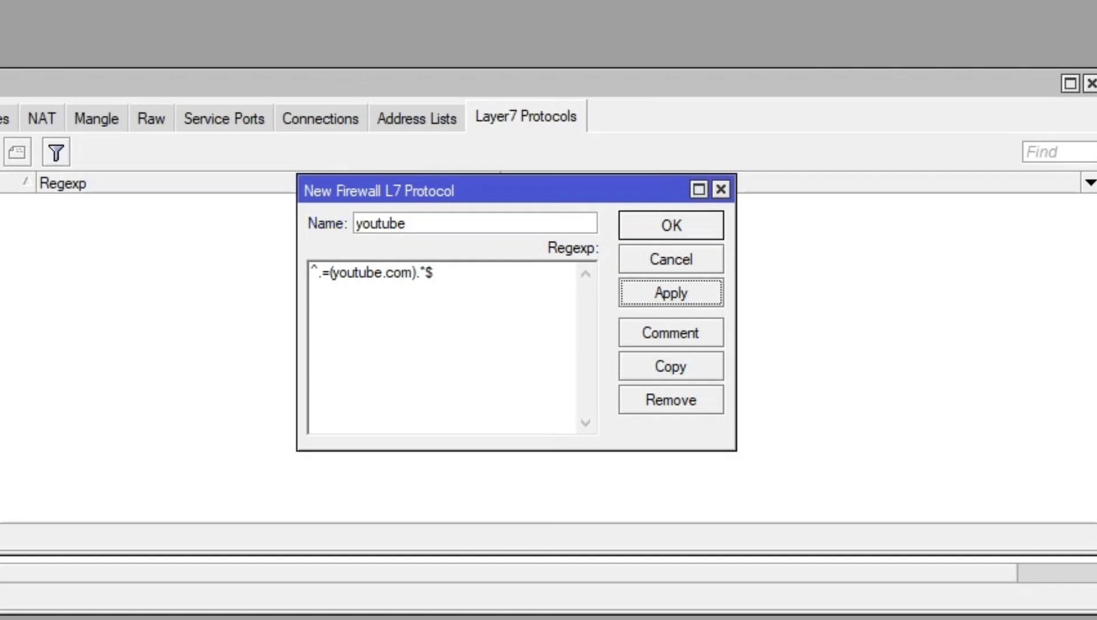
{"action": "left_click", "coordinate": [671, 226]}
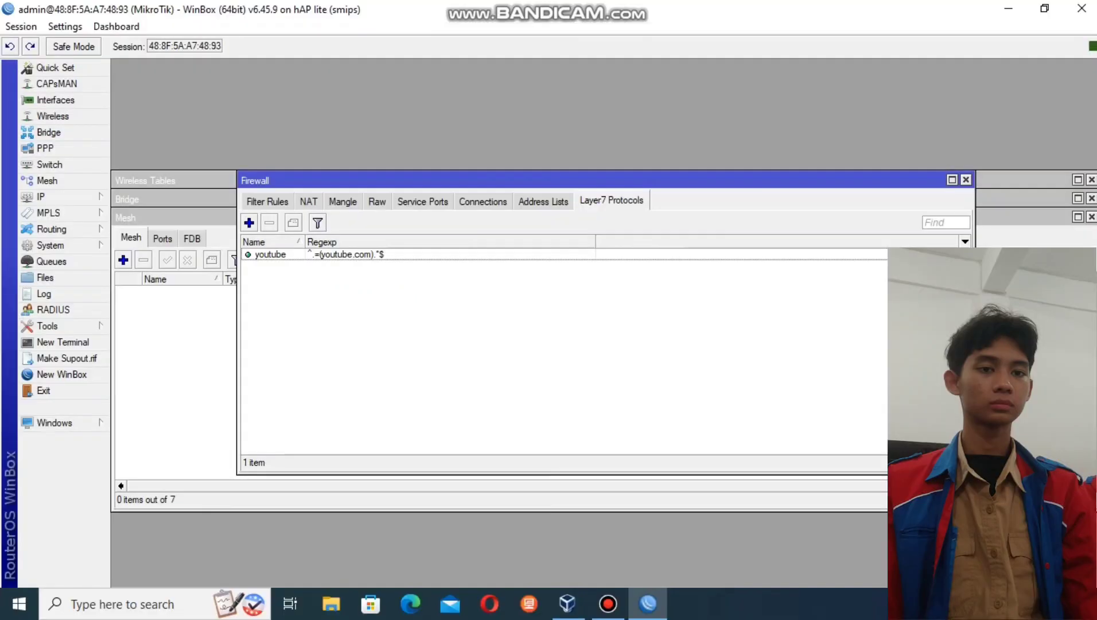
{"action": "left_click", "coordinate": [267, 200]}
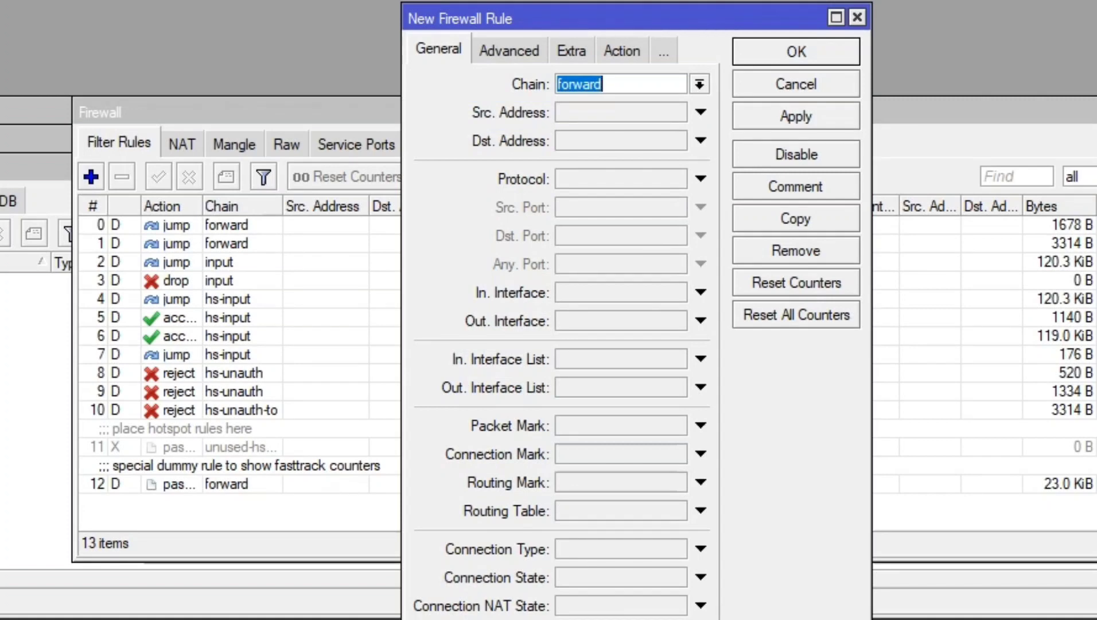
- Make the new forward rule drop 30.0.0.0/8 traffic matching Layer7 'youtube', then bring up Edge
{"action": "left_click", "coordinate": [701, 113]}
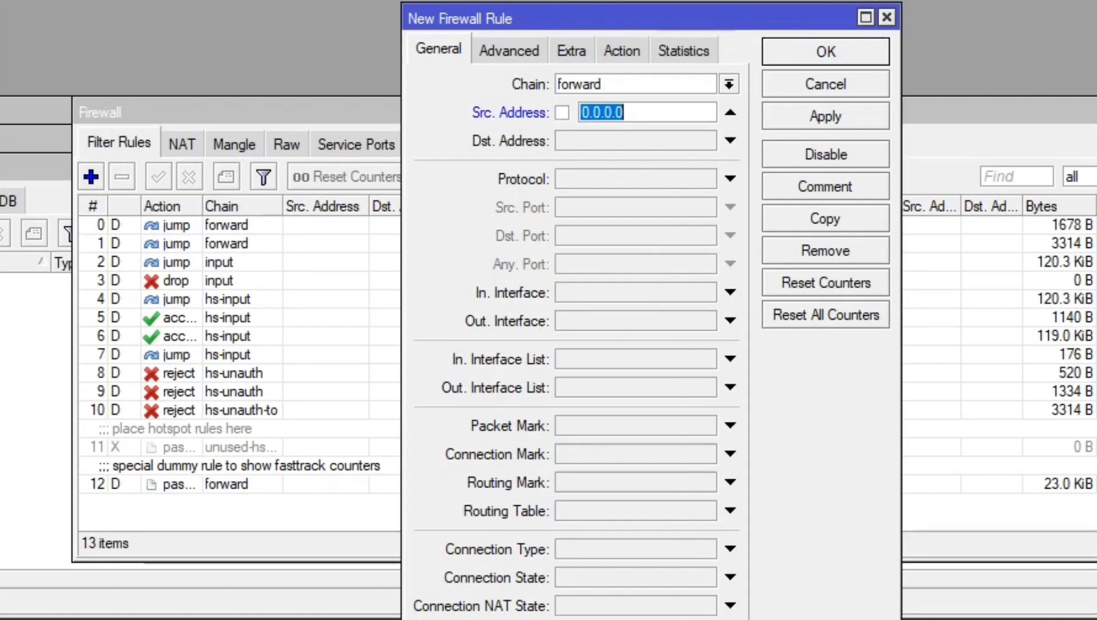
{"action": "type", "text": "1/8"}
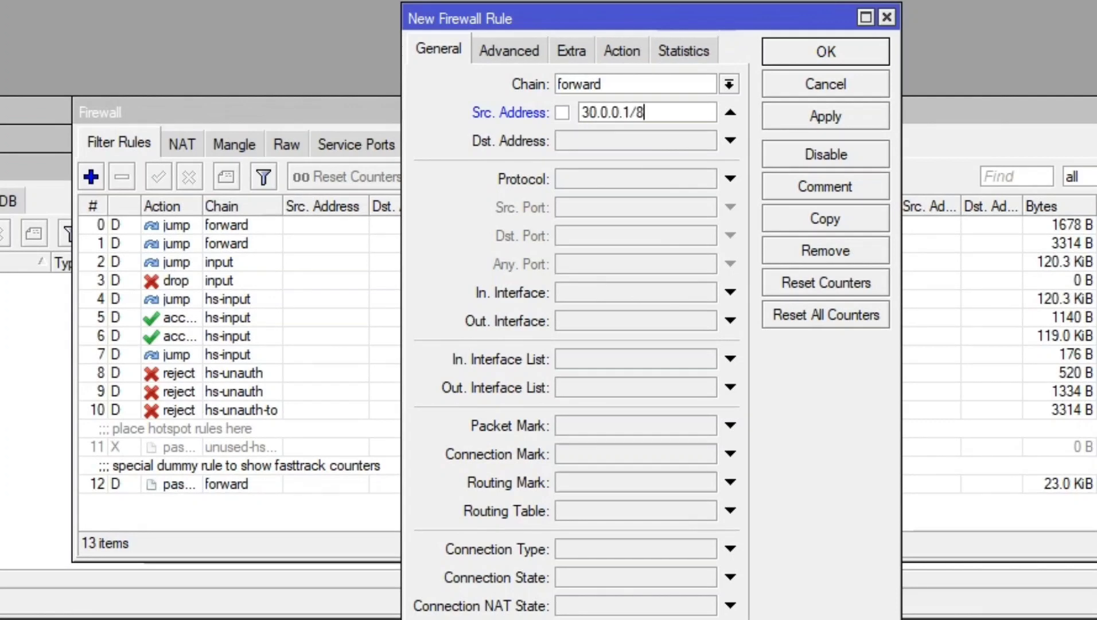
{"action": "left_click", "coordinate": [509, 50]}
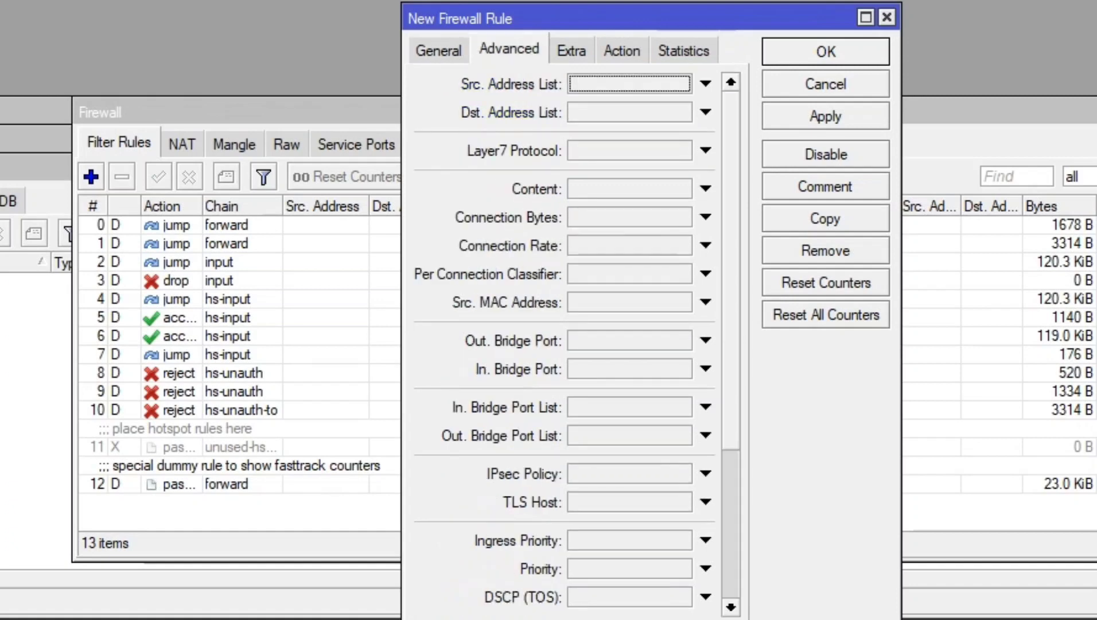
{"action": "left_click", "coordinate": [706, 151]}
{"action": "left_click", "coordinate": [622, 50]}
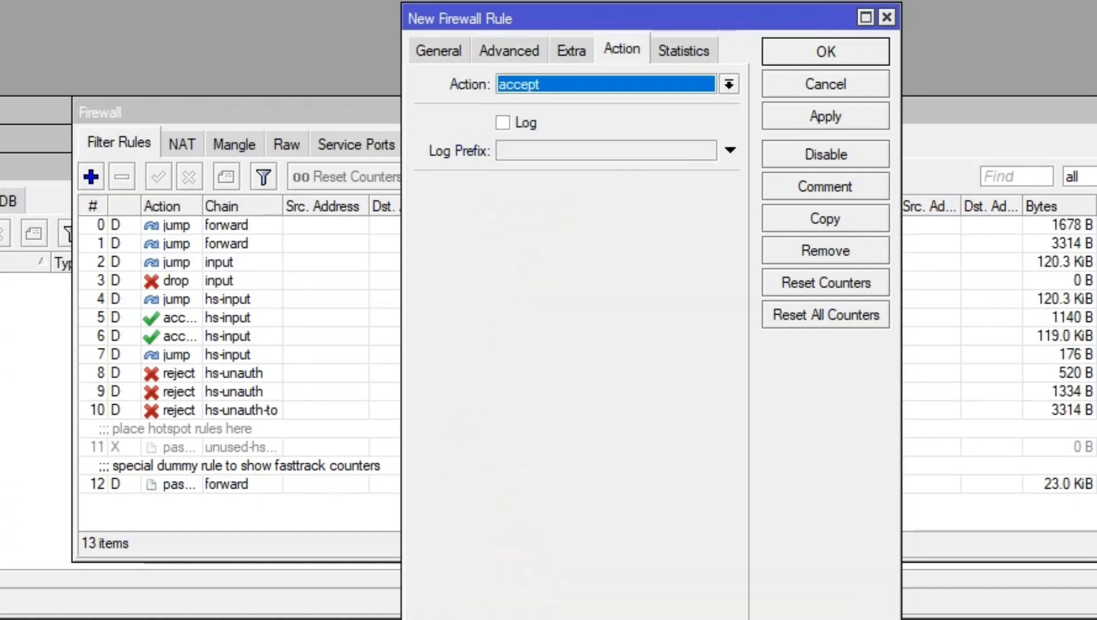
{"action": "left_click", "coordinate": [729, 84]}
{"action": "left_click", "coordinate": [517, 152]}
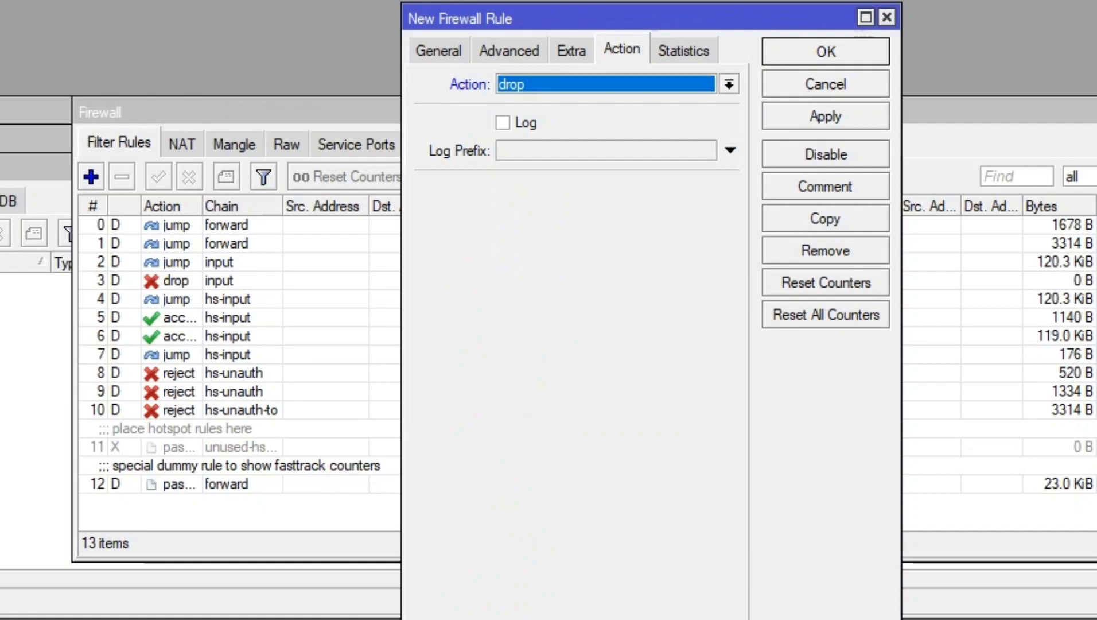
{"action": "left_click", "coordinate": [826, 116]}
{"action": "left_click", "coordinate": [826, 51]}
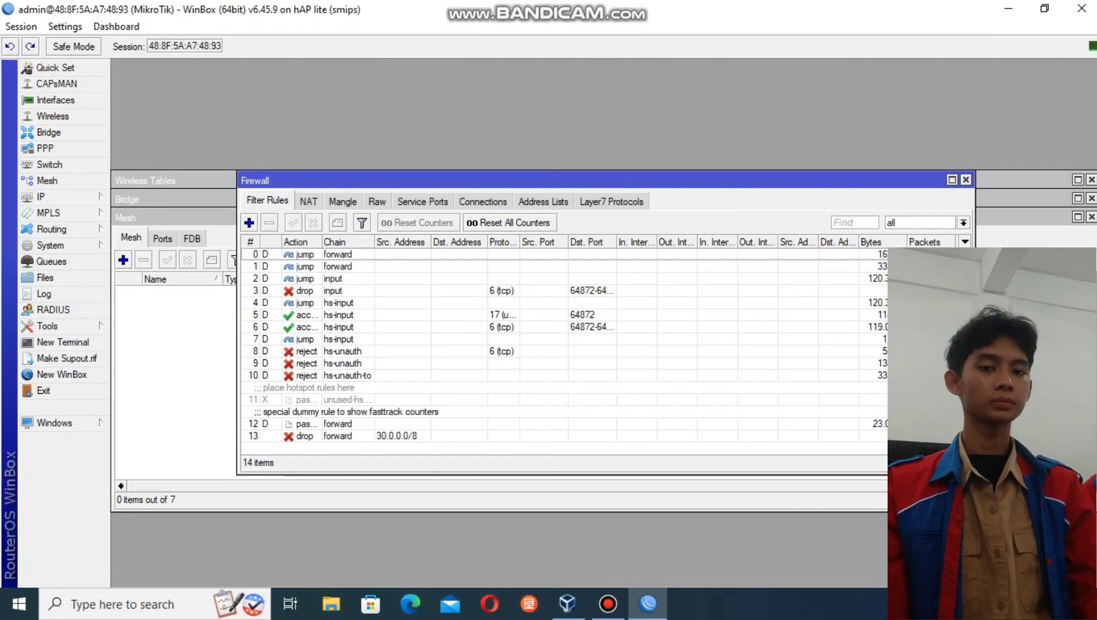
{"action": "left_click", "coordinate": [410, 604]}
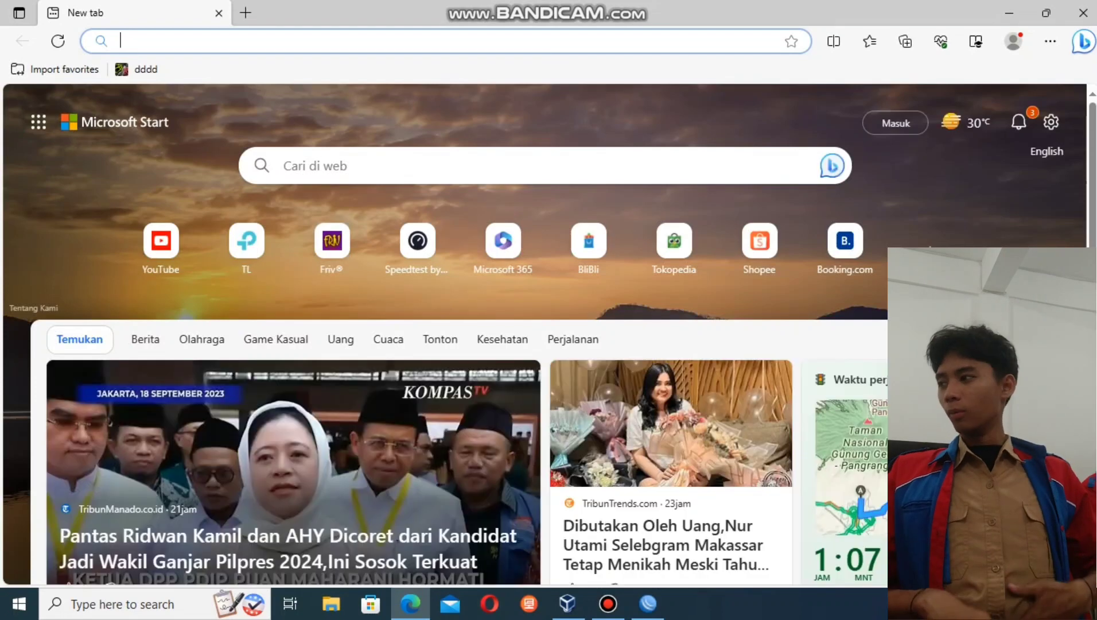
- Load youtube.com, then open Instagram from an 'instagram login' search in a new tab
{"action": "type", "text": "youtube.com"}
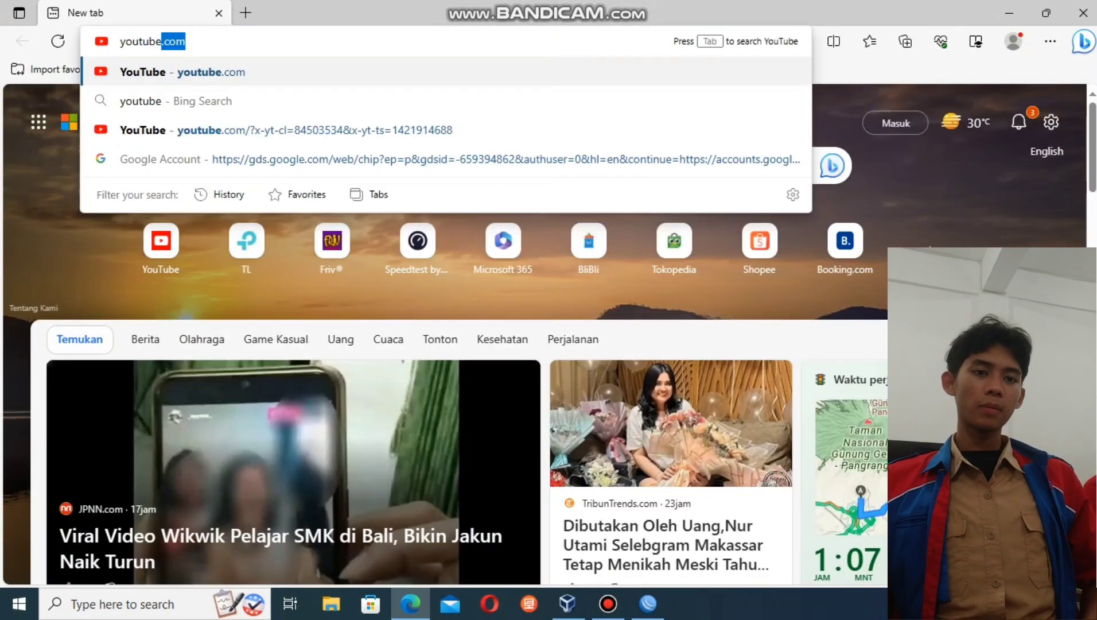
{"action": "key", "text": "Return"}
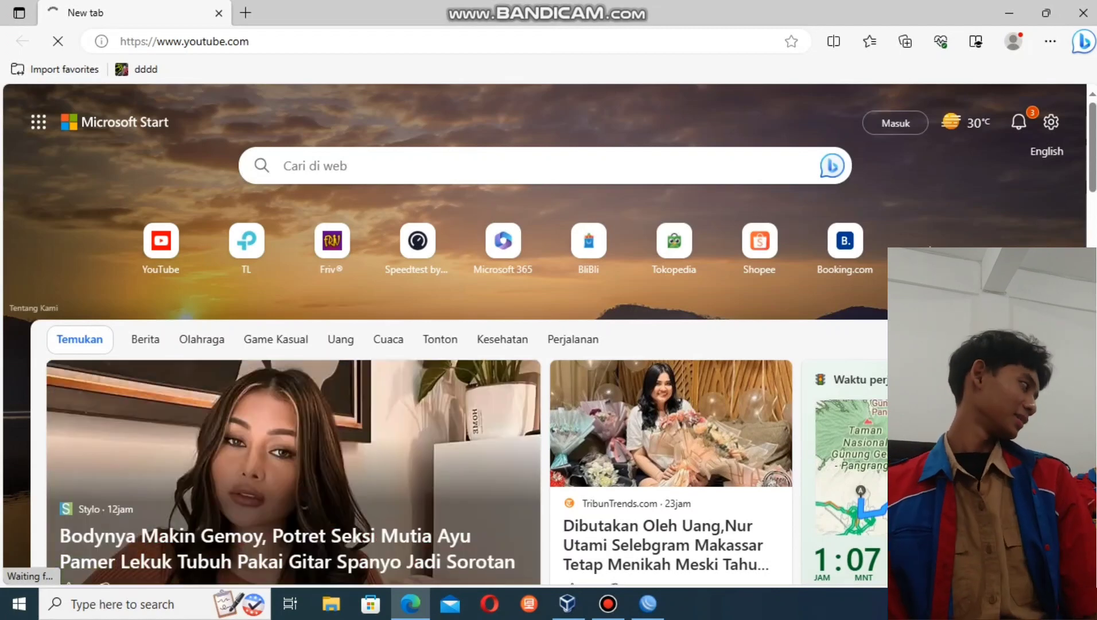
{"action": "left_click", "coordinate": [246, 13]}
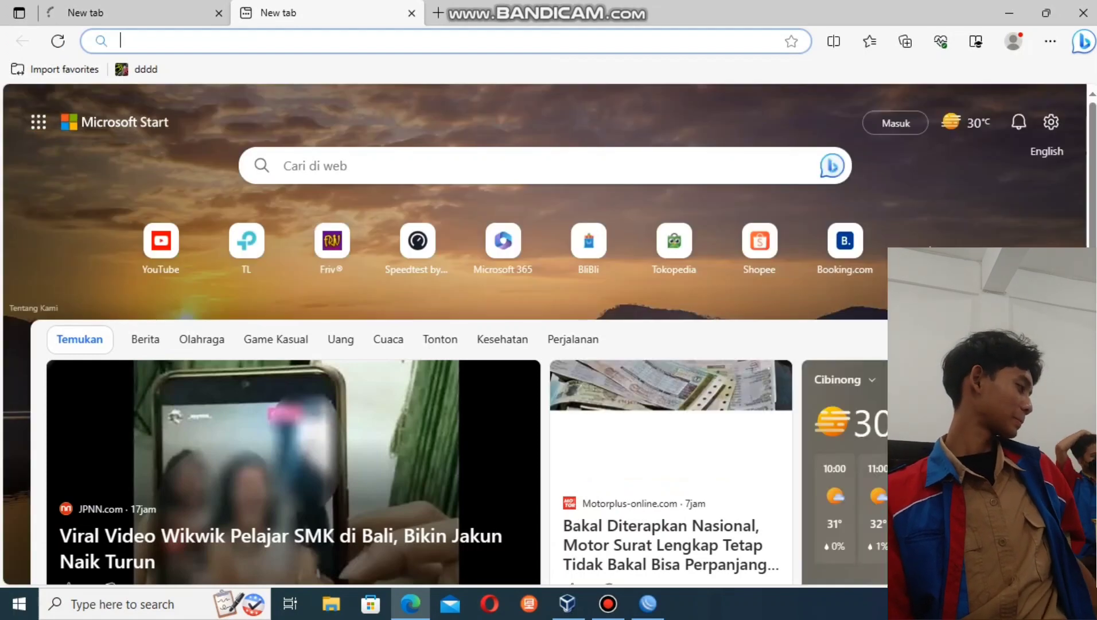
{"action": "type", "text": "instagram"}
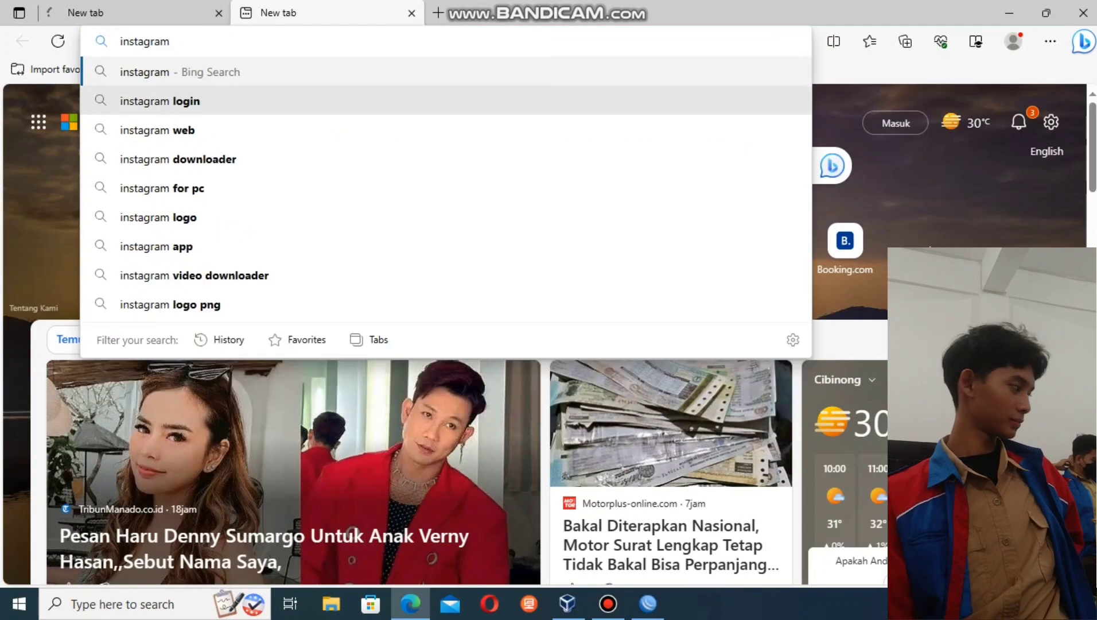
{"action": "key", "text": "Down"}
{"action": "key", "text": "Return"}
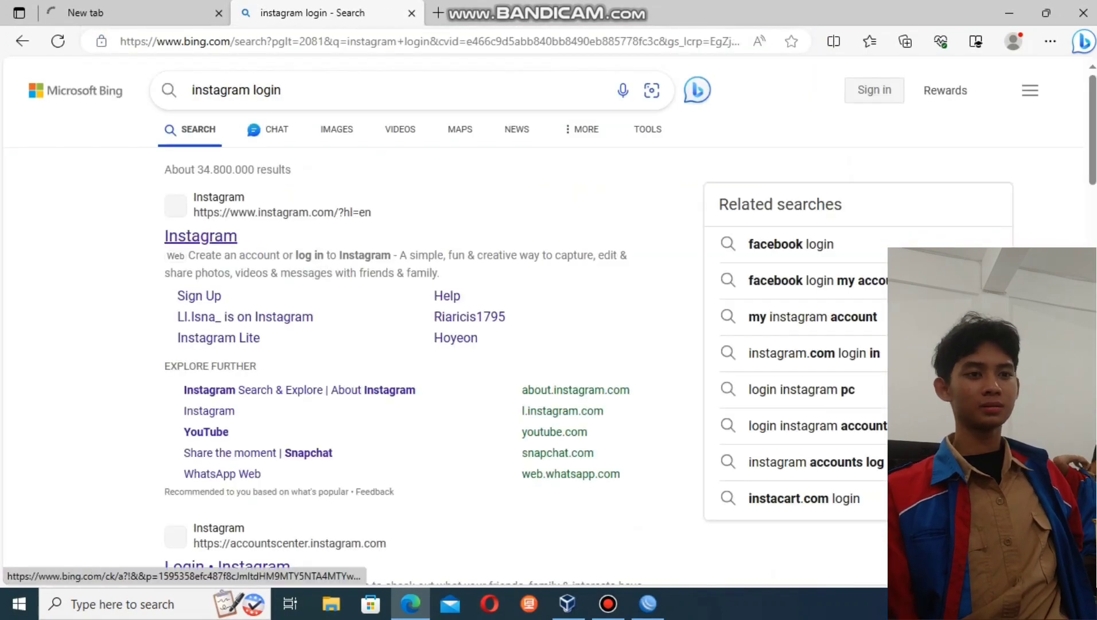
{"action": "left_click", "coordinate": [201, 236]}
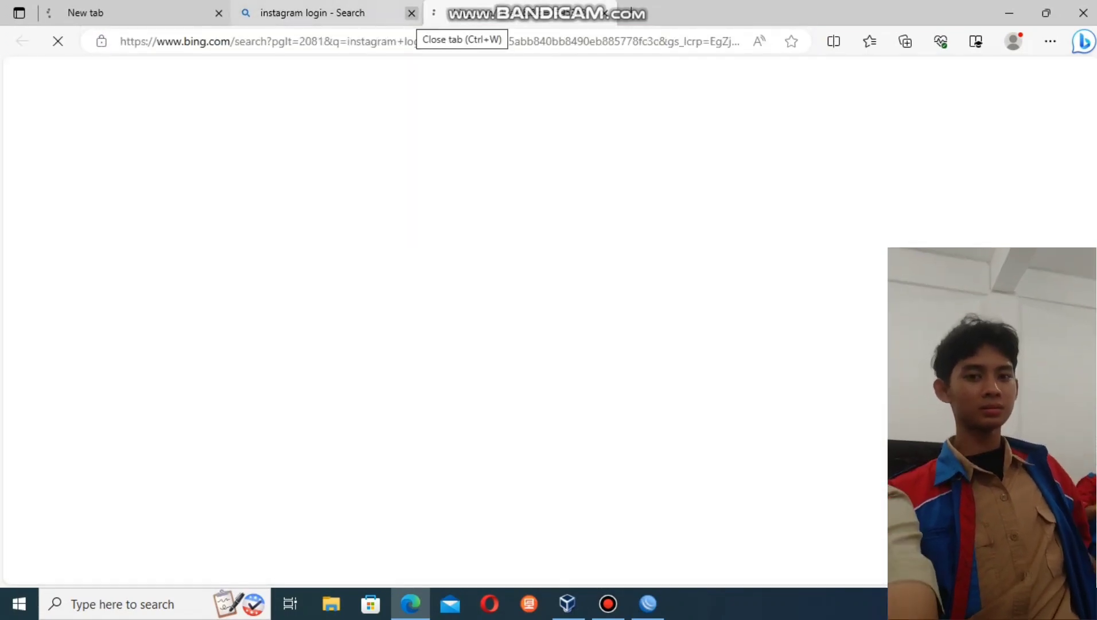
- Compare the stalled youtube.com tab with the loaded Instagram page, then close Edge
{"action": "left_click", "coordinate": [412, 13]}
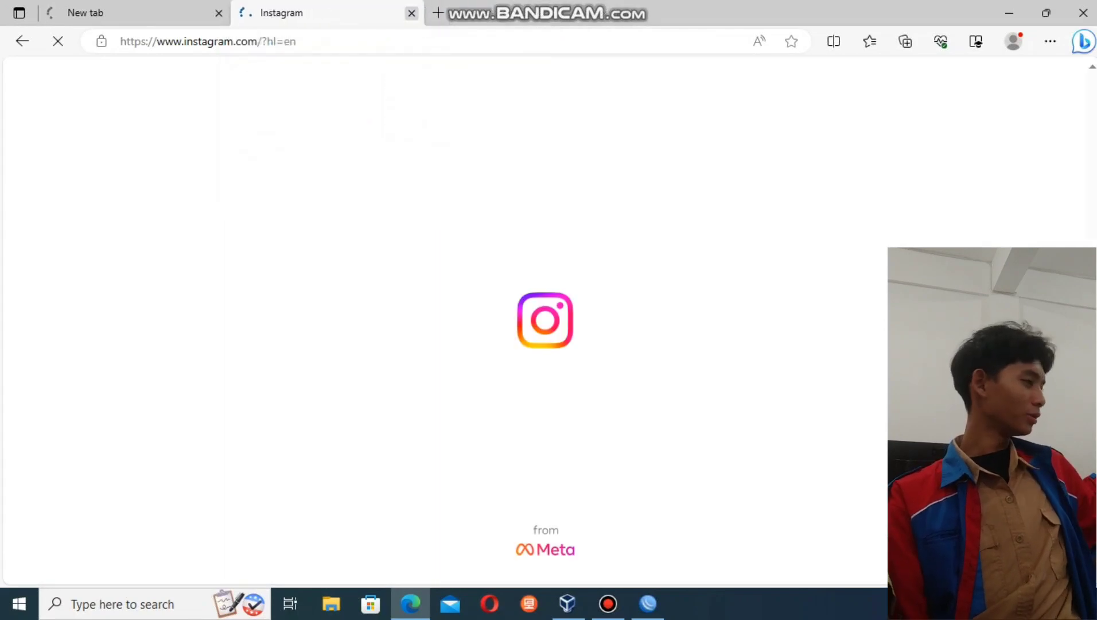
{"action": "left_click", "coordinate": [155, 13]}
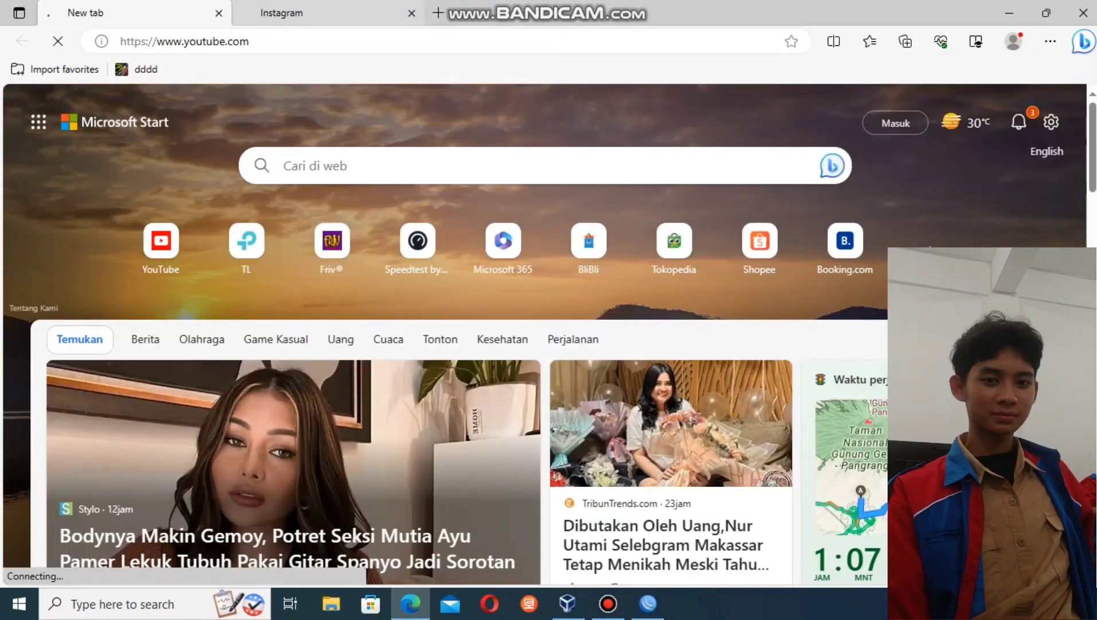
{"action": "left_click", "coordinate": [298, 13]}
{"action": "left_click", "coordinate": [155, 13]}
{"action": "left_click", "coordinate": [298, 13]}
{"action": "left_click", "coordinate": [155, 13]}
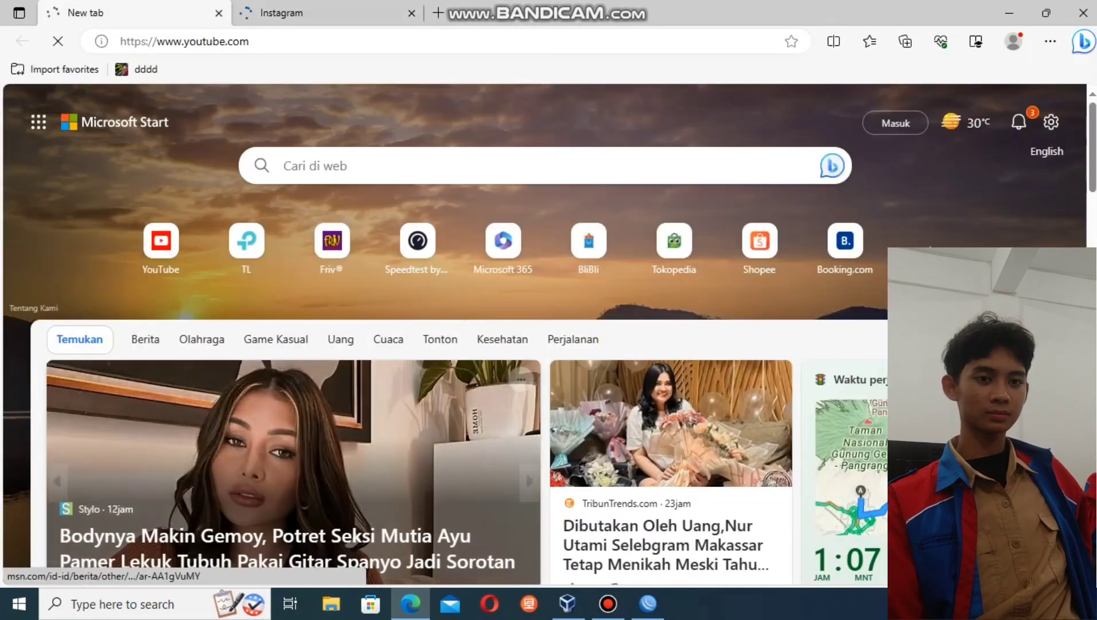
{"action": "scroll", "coordinate": [419, 402], "scroll_direction": "down", "scroll_amount": 6}
{"action": "scroll", "coordinate": [420, 402], "scroll_direction": "up", "scroll_amount": 1}
{"action": "scroll", "coordinate": [419, 402], "scroll_direction": "up", "scroll_amount": 5}
{"action": "left_click", "coordinate": [298, 13]}
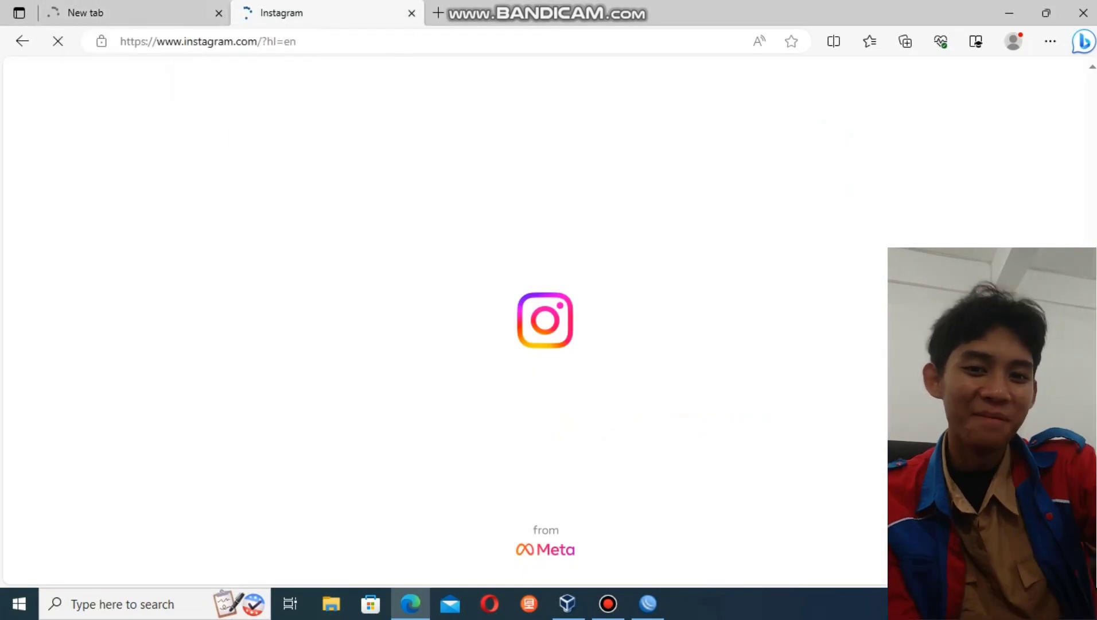
{"action": "left_click", "coordinate": [1083, 13]}
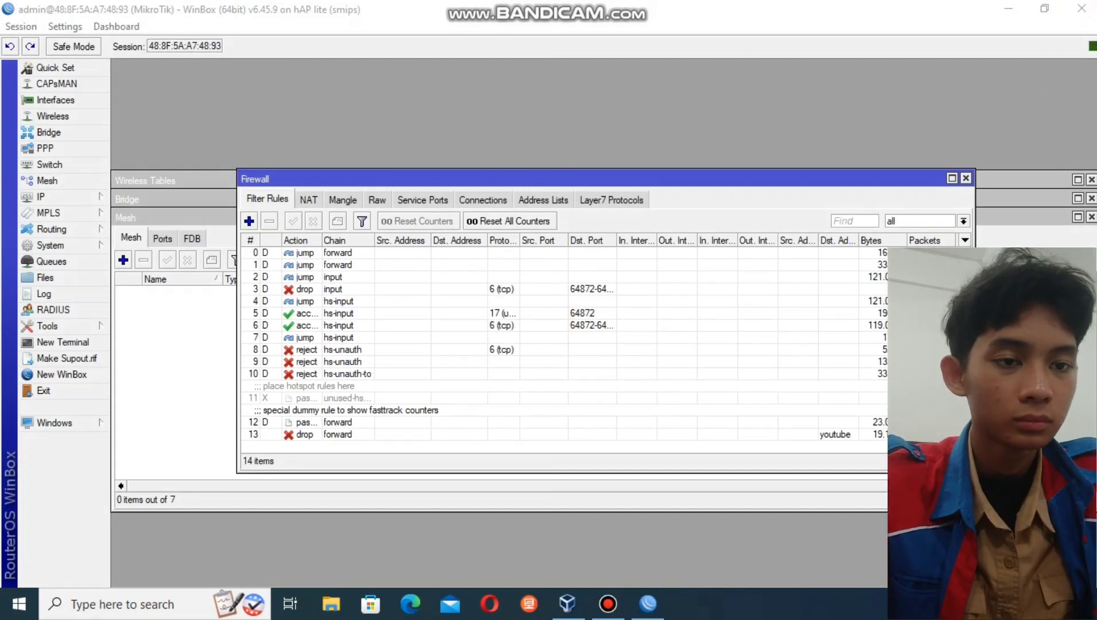
- Run a speedtest.net test in Edge (about 0.84 Mbps download), then return to WinBox's simple queues
{"action": "left_click", "coordinate": [410, 602]}
{"action": "type", "text": "speedtest.net"}
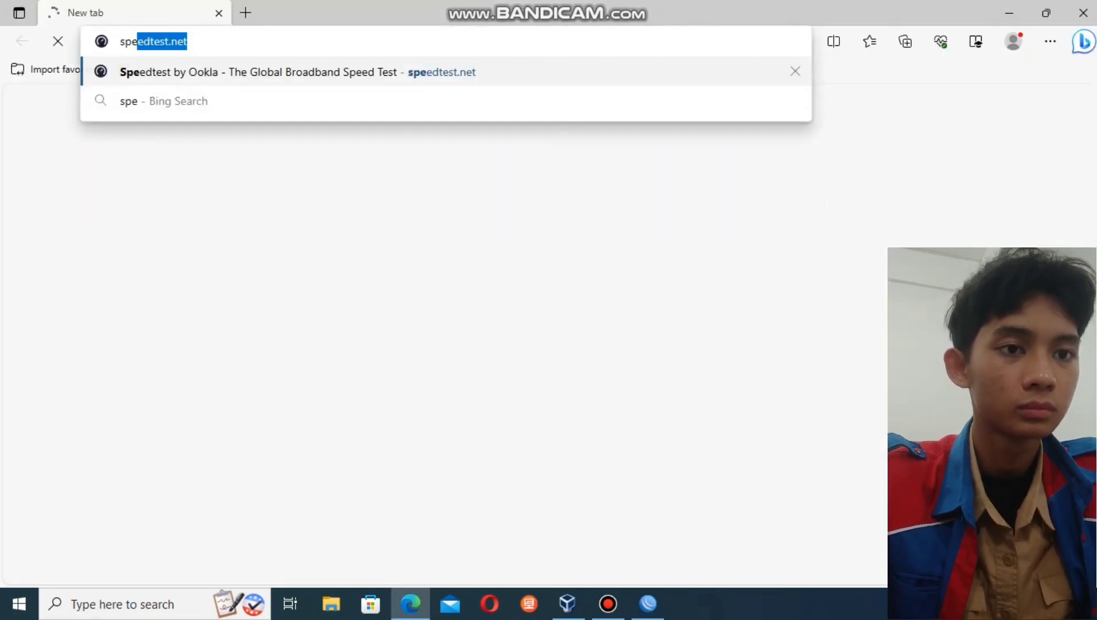
{"action": "key", "text": "Down"}
{"action": "key", "text": "Return"}
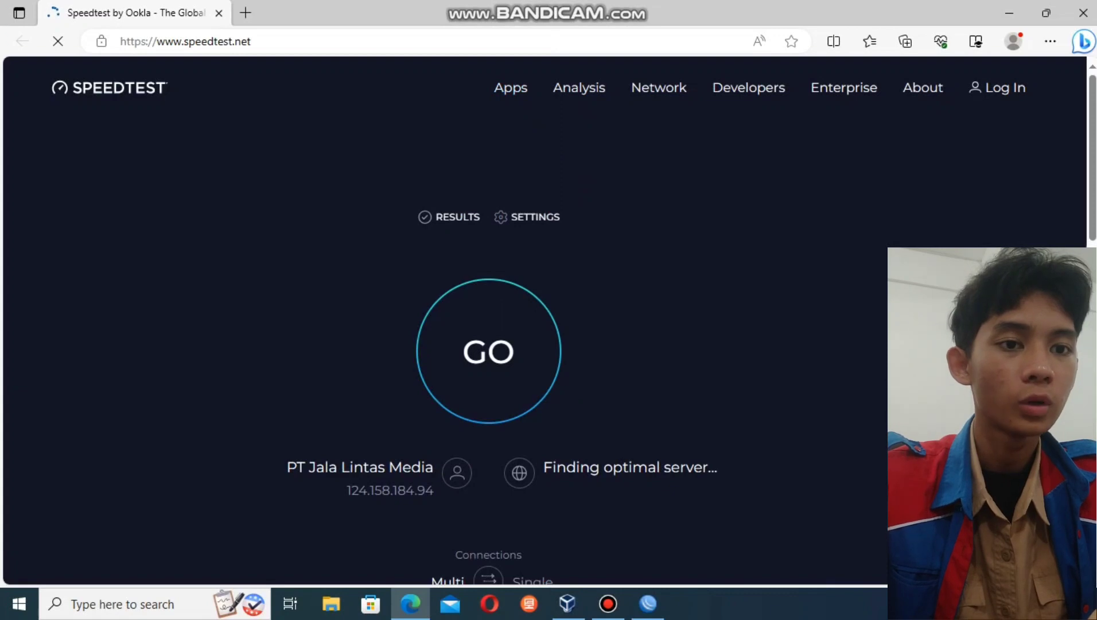
{"action": "left_click", "coordinate": [489, 351]}
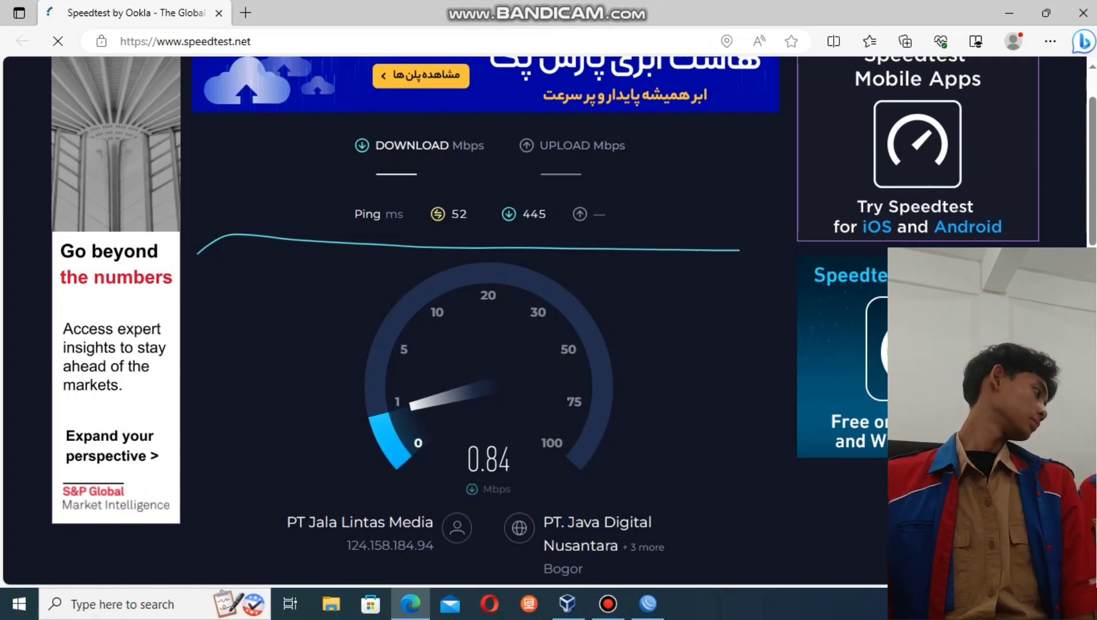
{"action": "key", "text": "alt+Tab"}
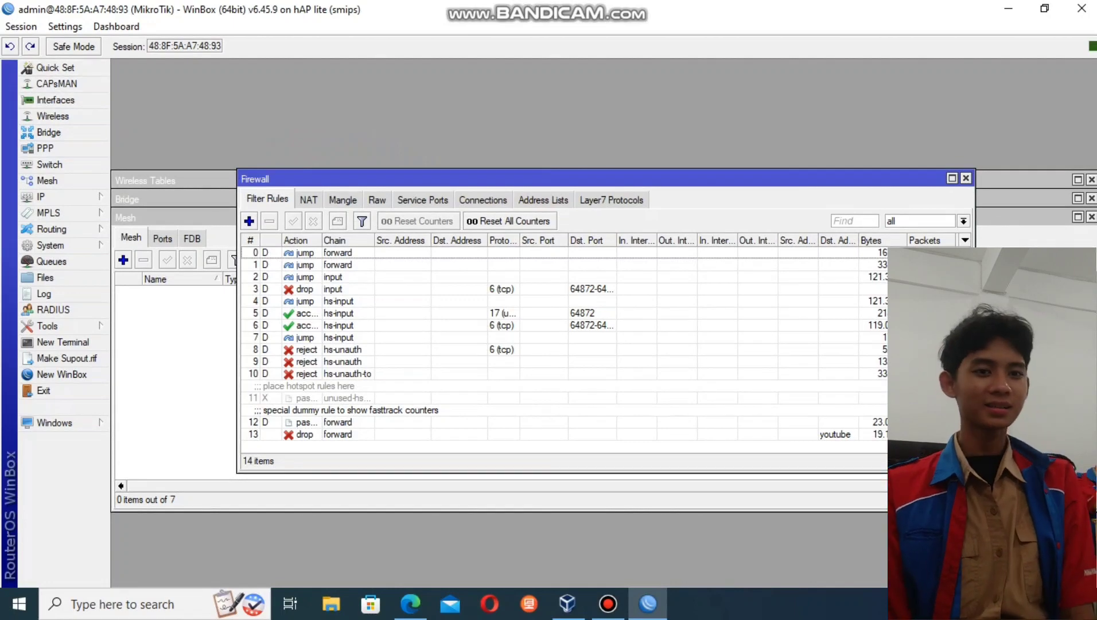
{"action": "left_click", "coordinate": [51, 261]}
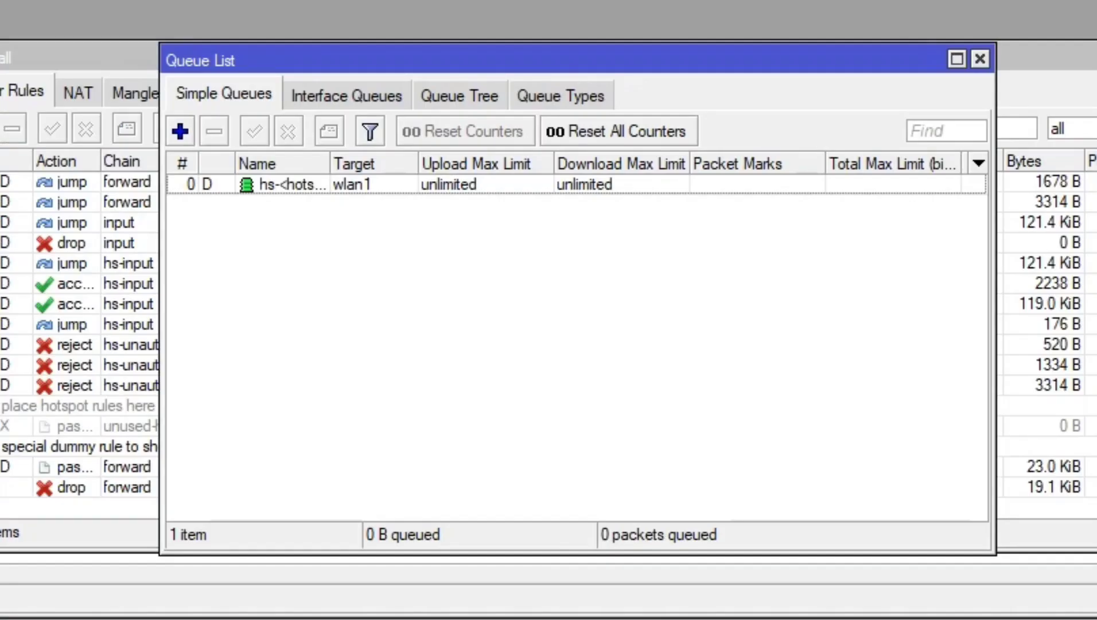
- Add a simple queue on bridge1 capped at 512k upload and 512k download, then start a new Speedtest
{"action": "left_click", "coordinate": [180, 131]}
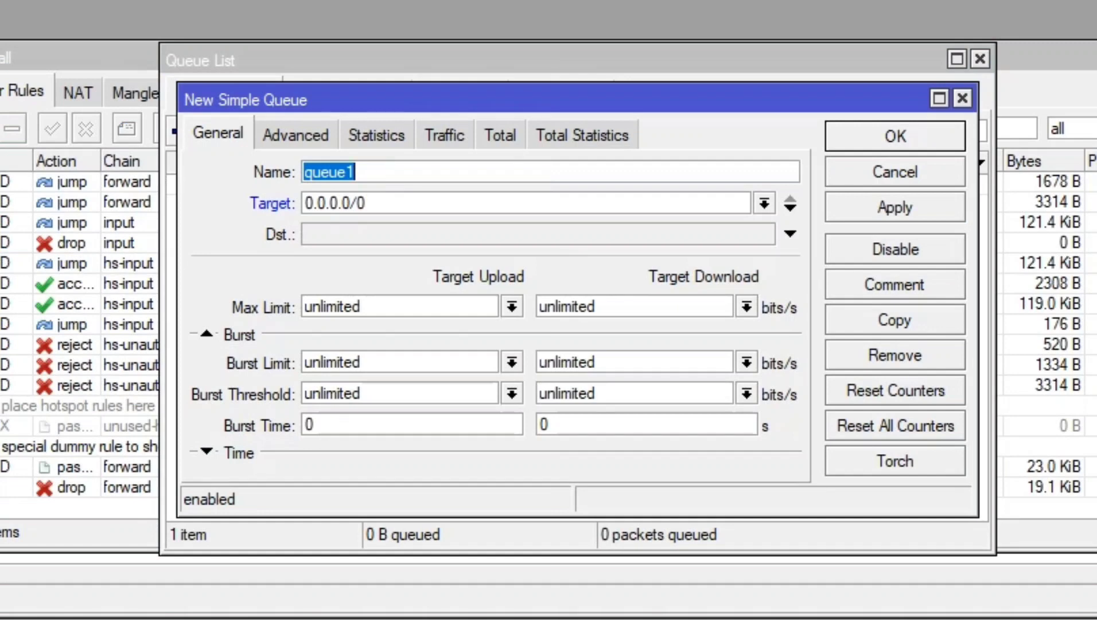
{"action": "left_click", "coordinate": [764, 202]}
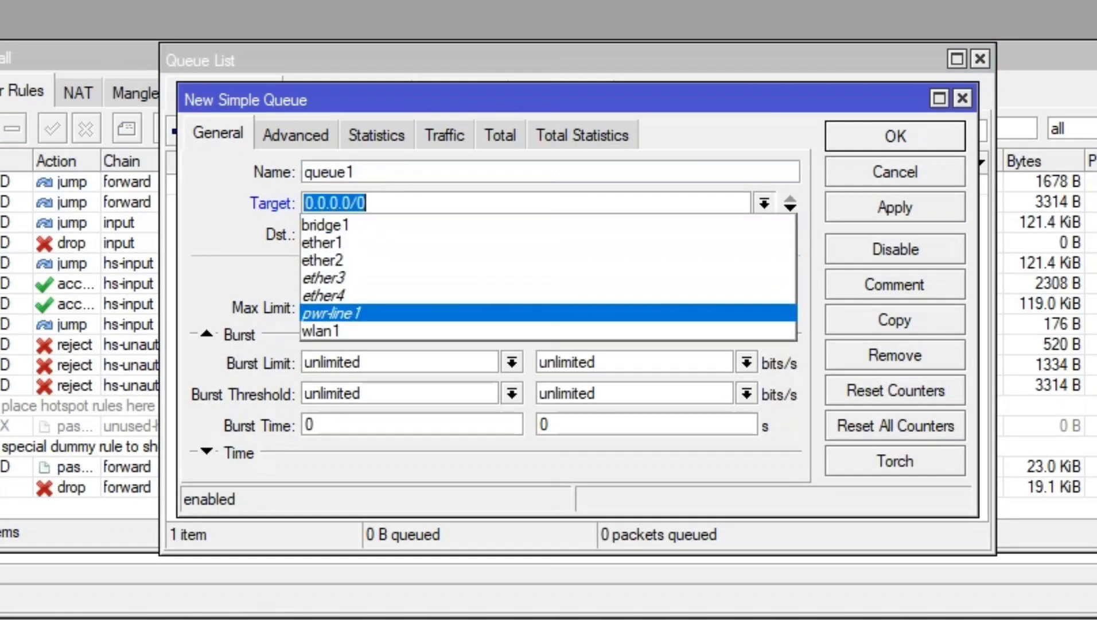
{"action": "left_click", "coordinate": [324, 224]}
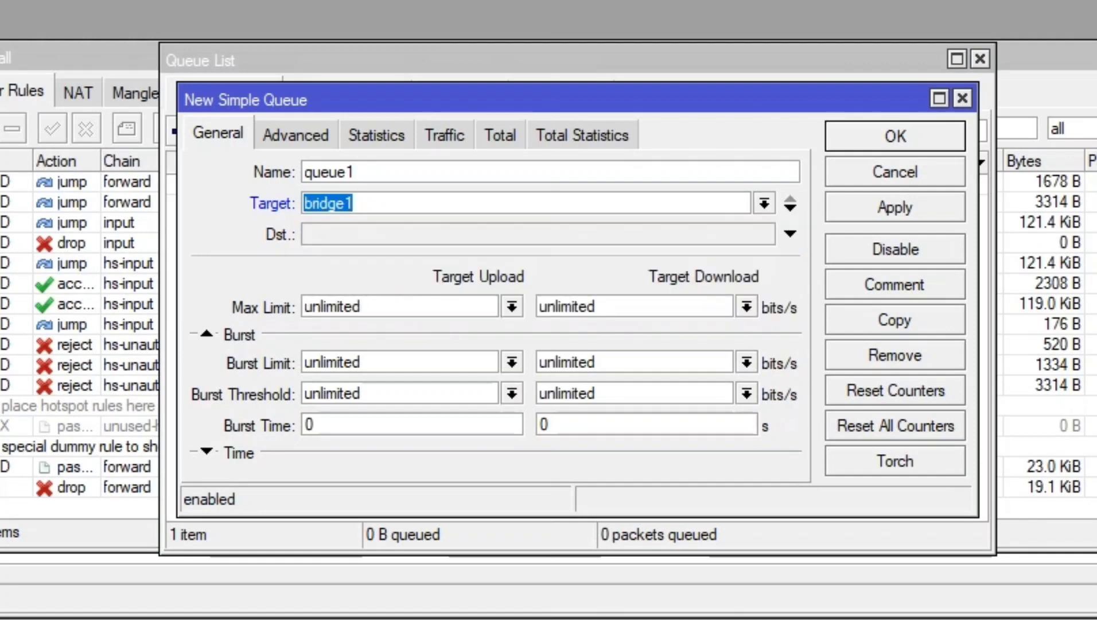
{"action": "left_click", "coordinate": [511, 306]}
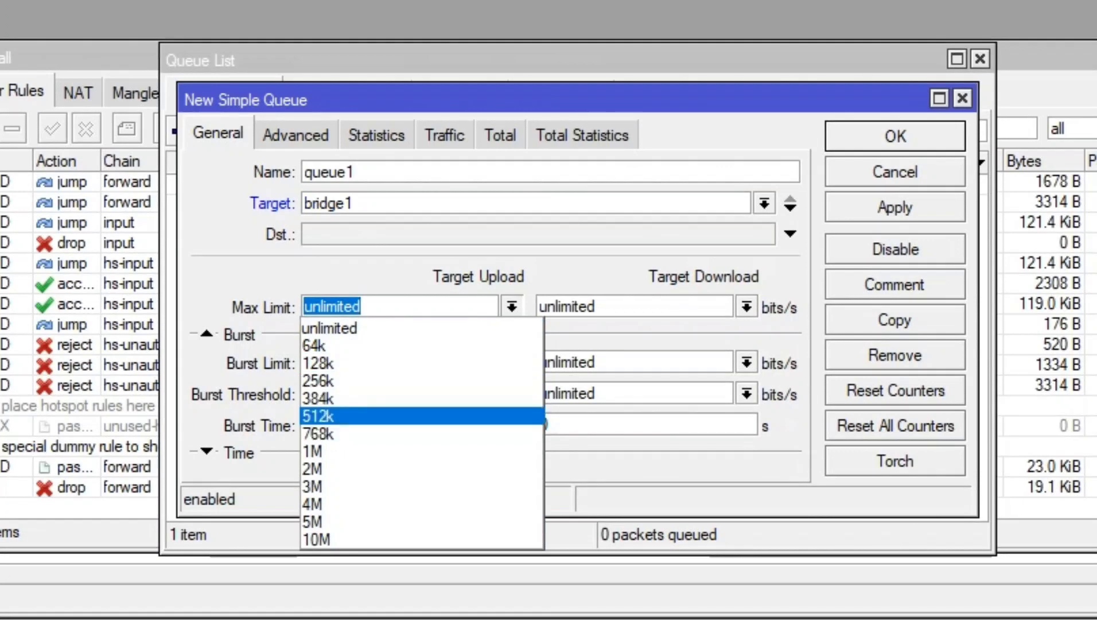
{"action": "left_click", "coordinate": [367, 416]}
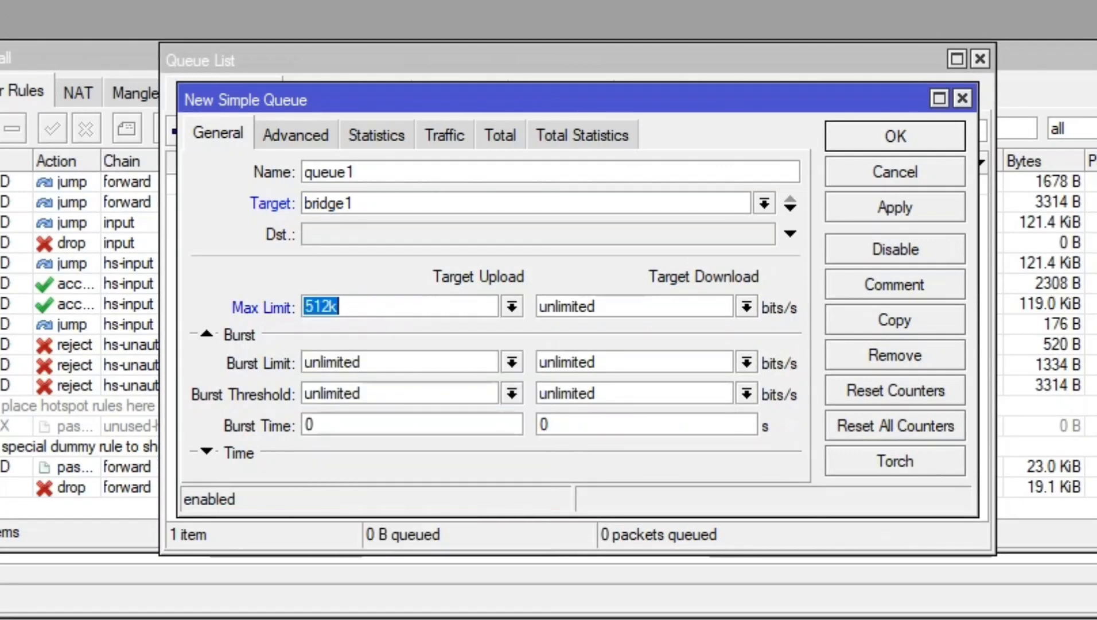
{"action": "left_click", "coordinate": [746, 306]}
{"action": "left_click", "coordinate": [660, 415]}
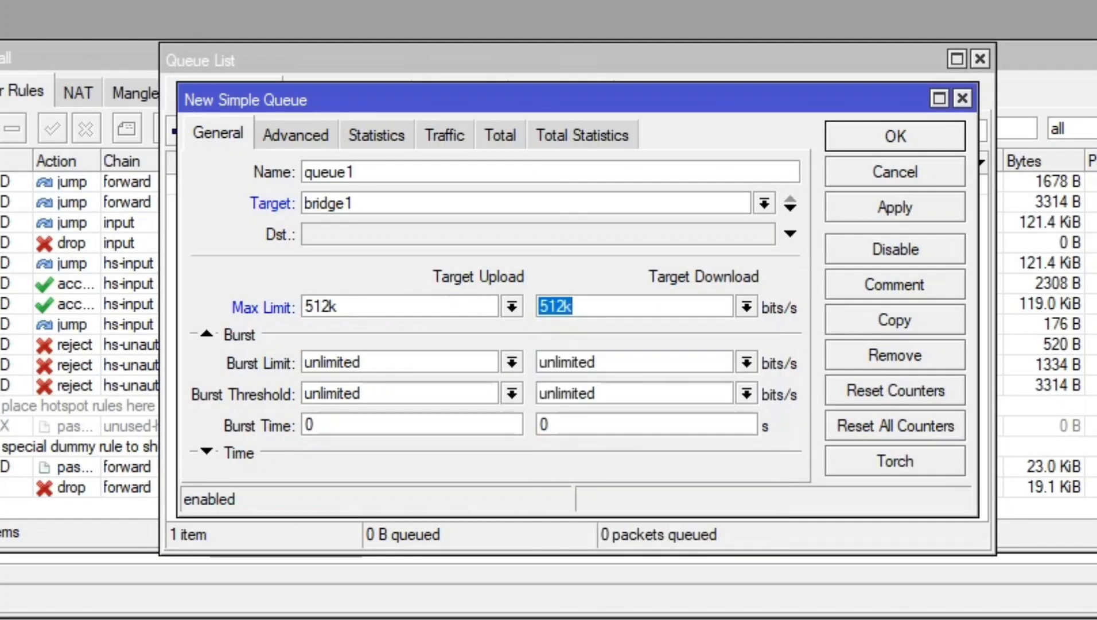
{"action": "left_click", "coordinate": [895, 207]}
{"action": "left_click", "coordinate": [896, 136]}
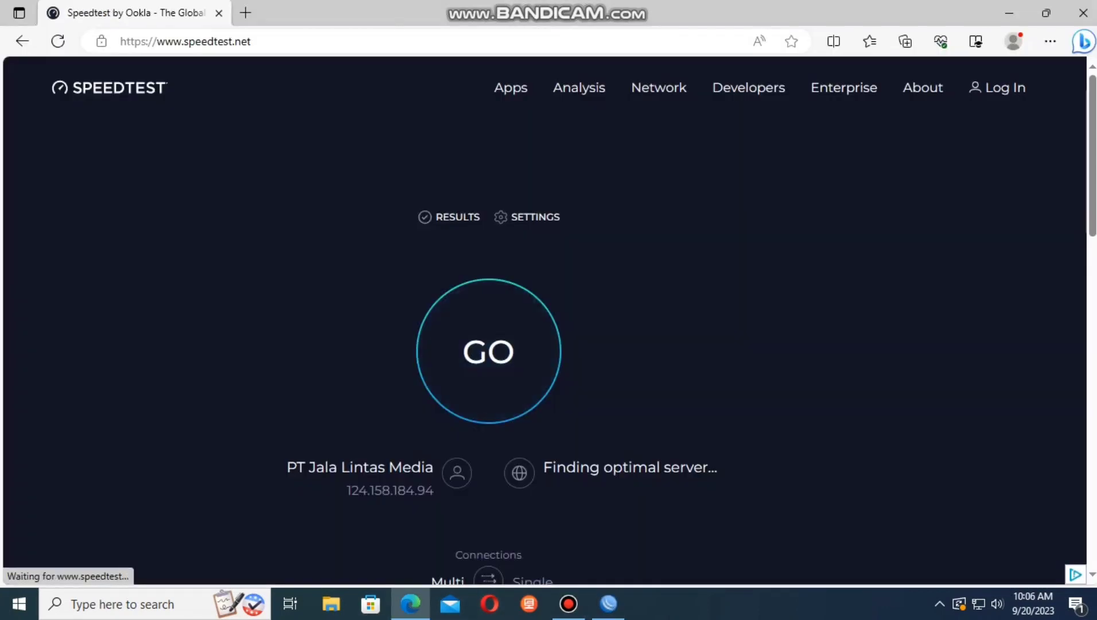
{"action": "left_click", "coordinate": [489, 352]}
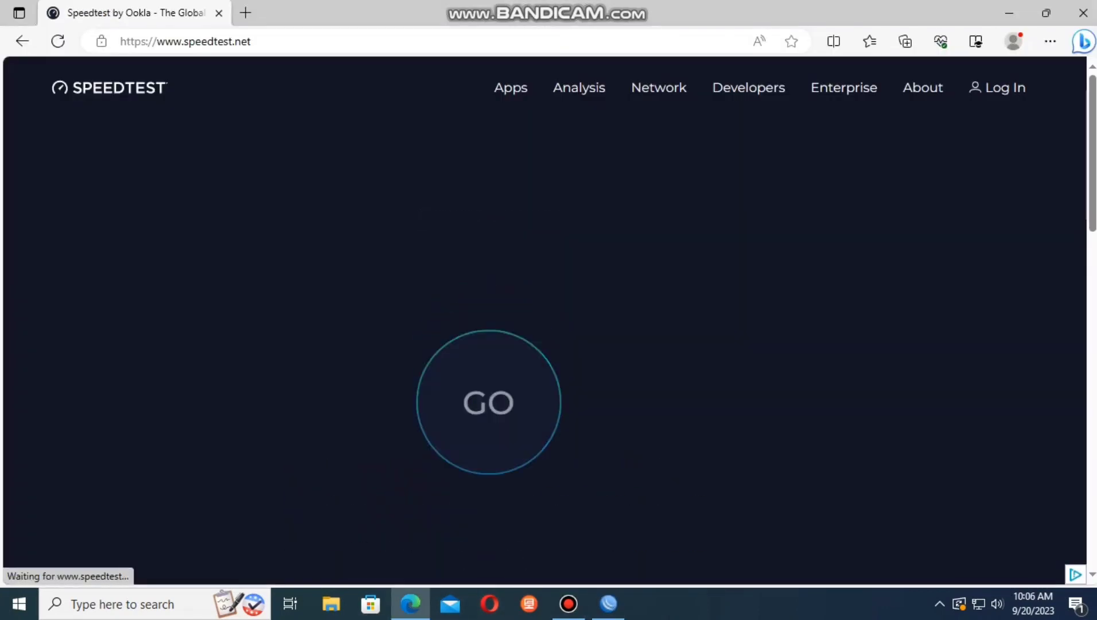
{"action": "scroll", "coordinate": [488, 351], "scroll_direction": "down", "scroll_amount": 2}
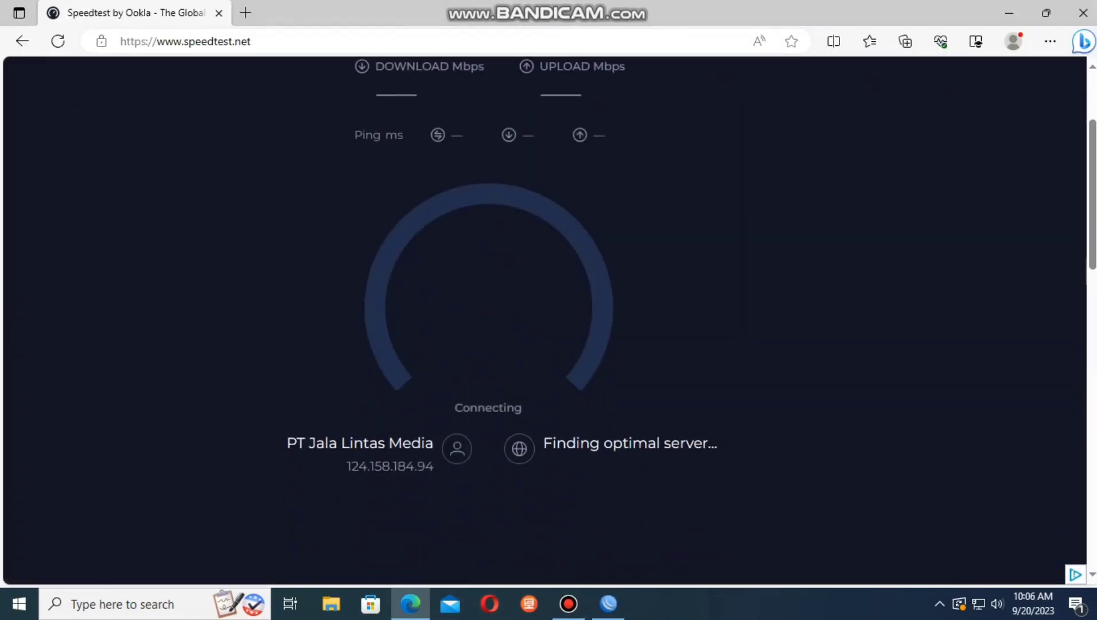